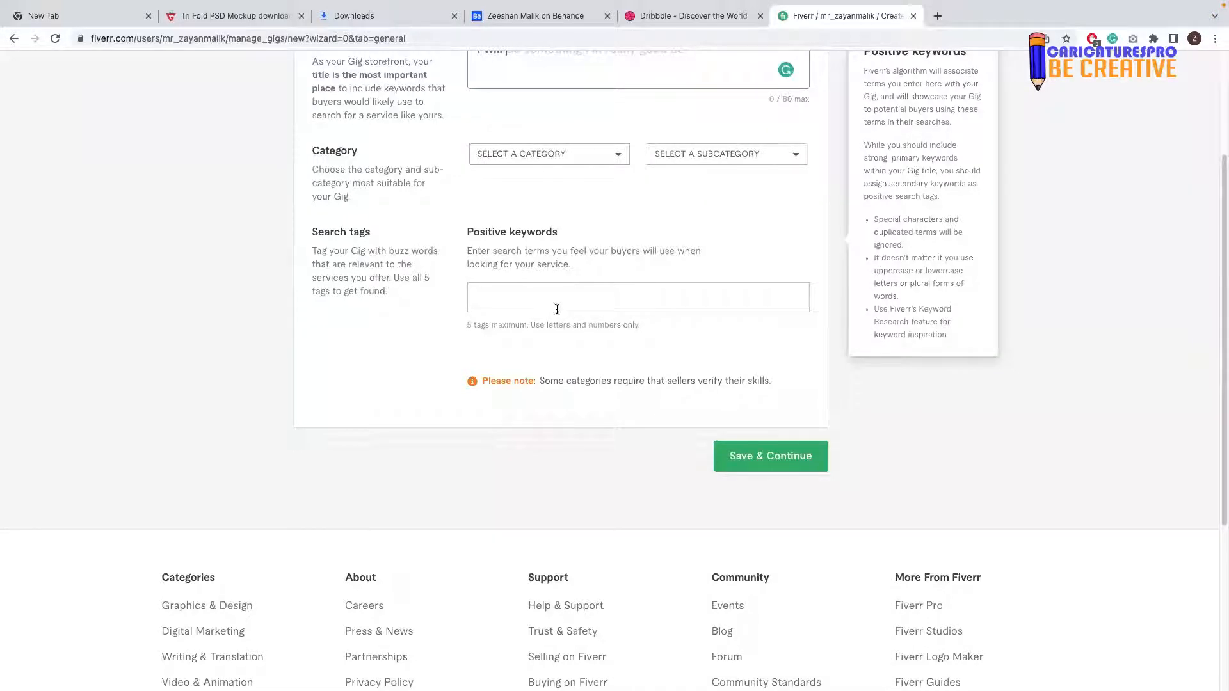
scroll(558, 309, "up", 3)
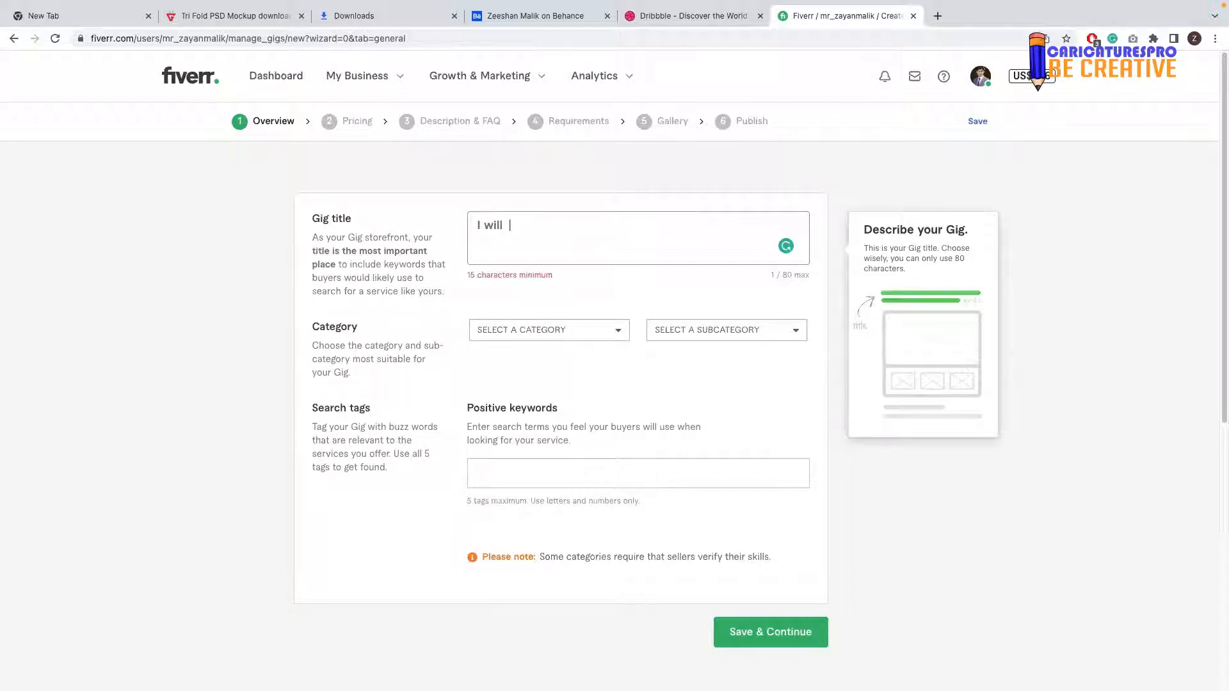
key("BackSpace")
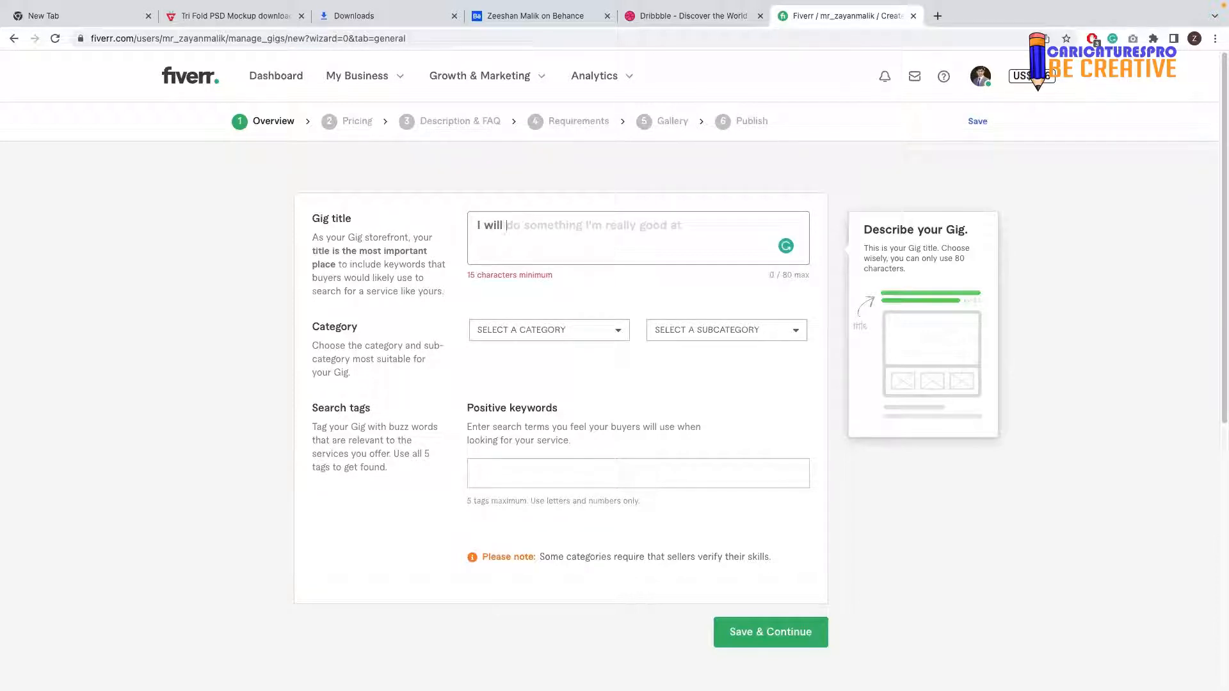
type("desi")
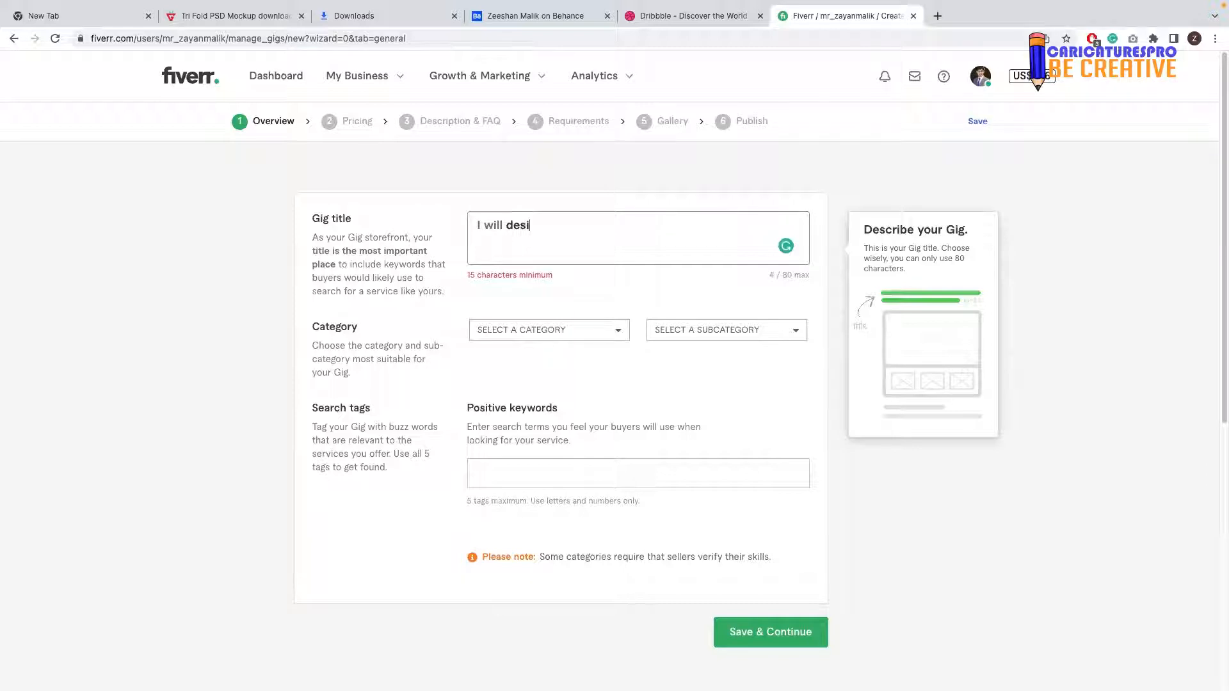
type("gn professional t shirt")
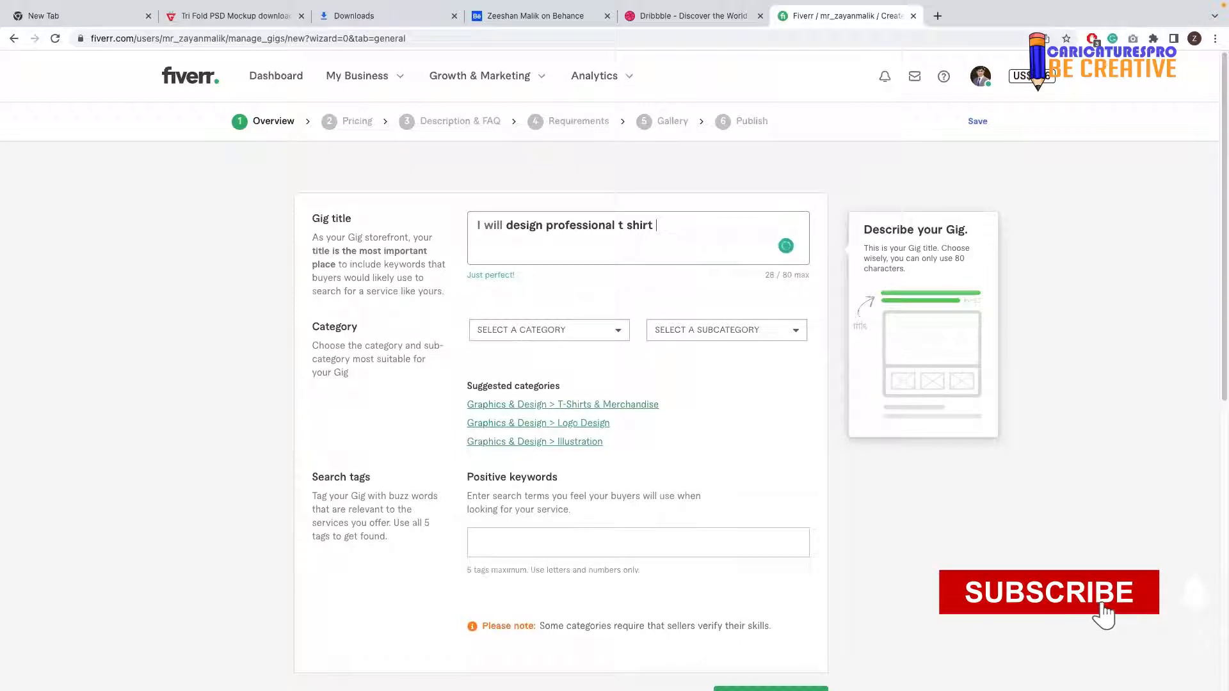
key("BackSpace")
key("BackSpace")
key("BackSpace")
key("BackSpace")
key("BackSpace")
key("BackSpace")
key("BackSpace")
key("BackSpace")
key("BackSpace")
key("BackSpace")
key("BackSpace")
key("BackSpace")
key("BackSpace")
key("BackSpace")
key("BackSpace")
key("BackSpace")
key("BackSpace")
key("BackSpace")
key("BackSpace")
key("BackSpace")
key("BackSpace")
key("BackSpace")
key("BackSpace")
key("BackSpace")
key("BackSpace")
key("BackSpace")
key("BackSpace")
key("BackSpace")
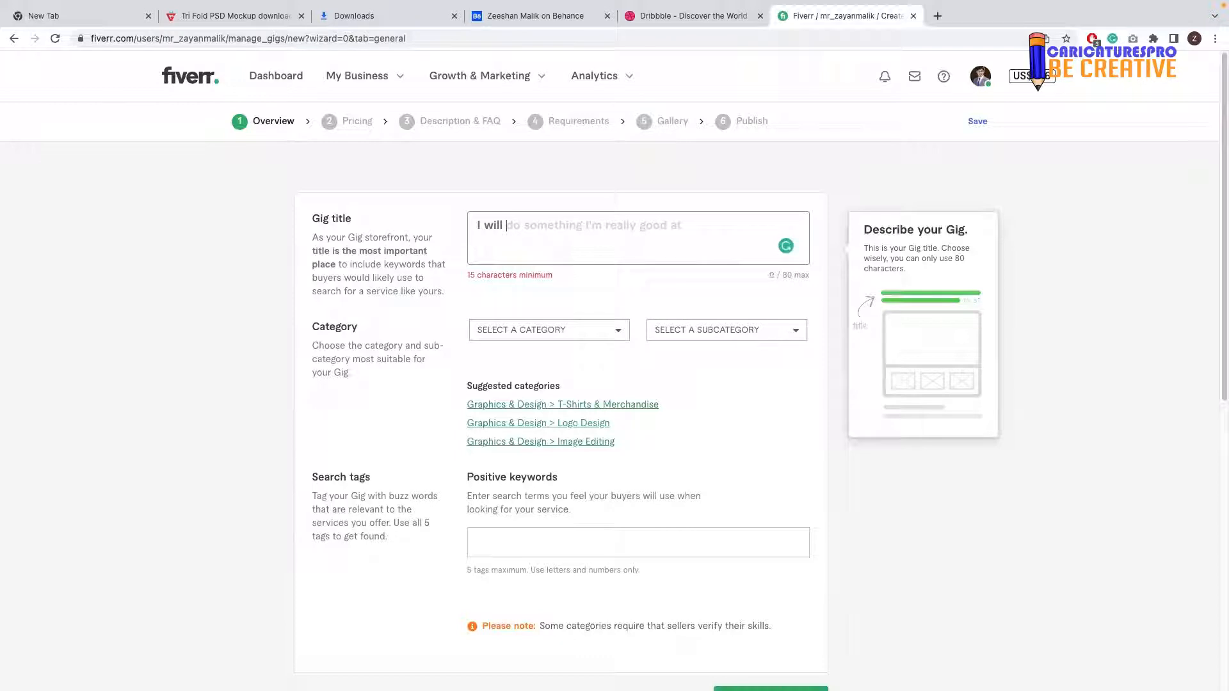
Step: Complete the gig title as "do professional custom t shirt design within 24 hours"
type("dp")
key("BackSpace")
type("o pro")
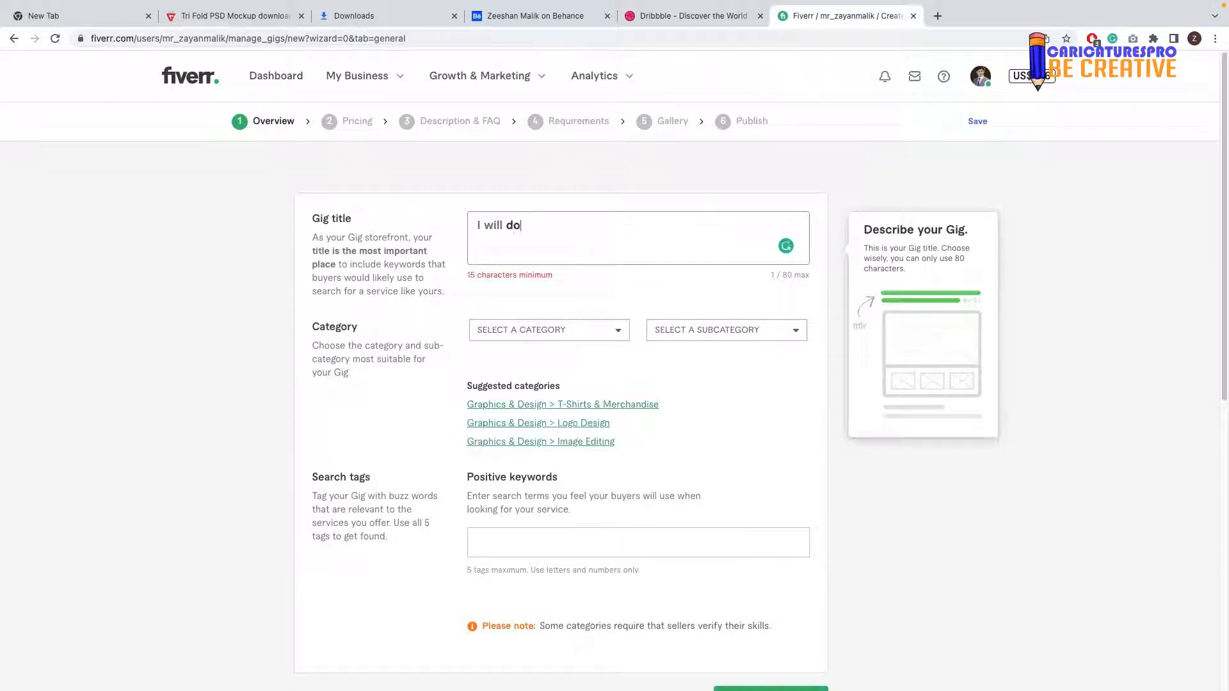
type("fessional t shirt design ")
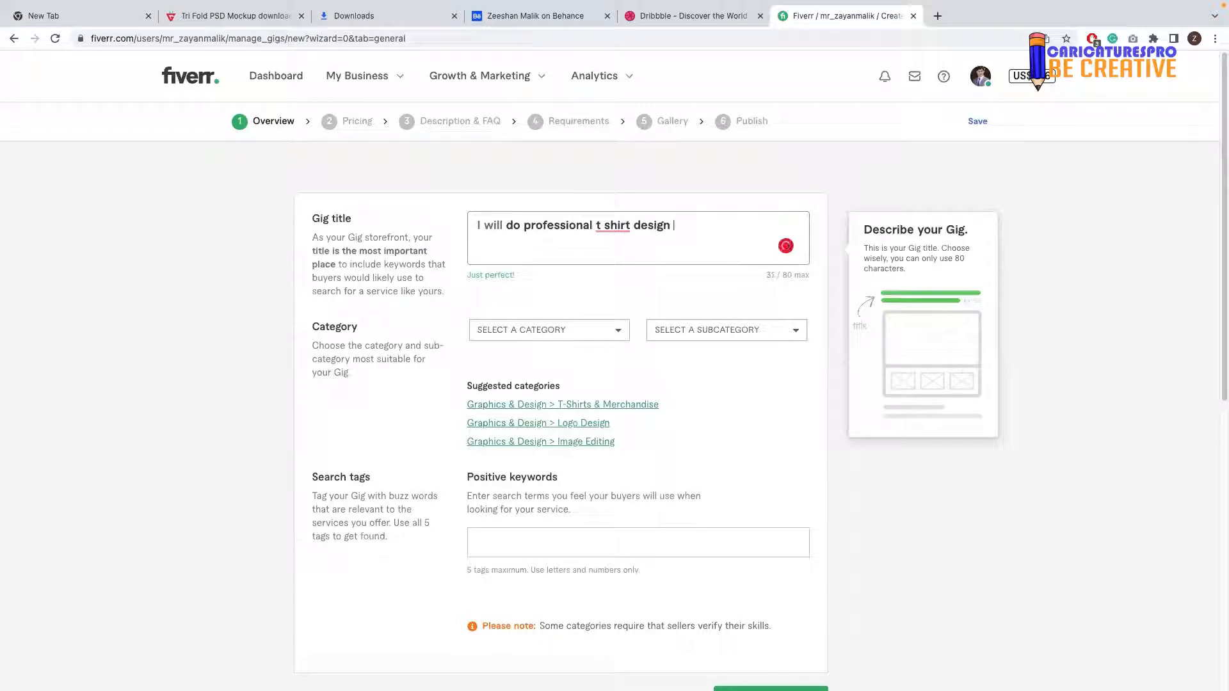
type("in 24 hours")
left_click(595, 229)
type("custom")
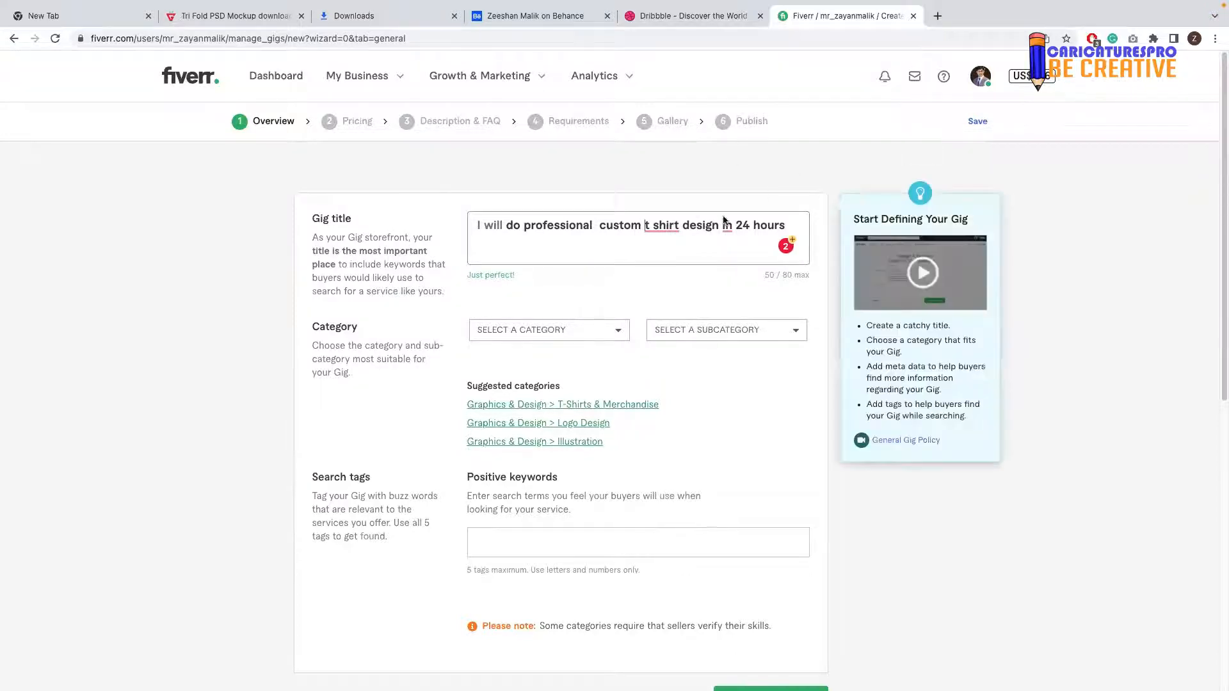
mouse_move(728, 227)
left_click(747, 262)
mouse_move(656, 228)
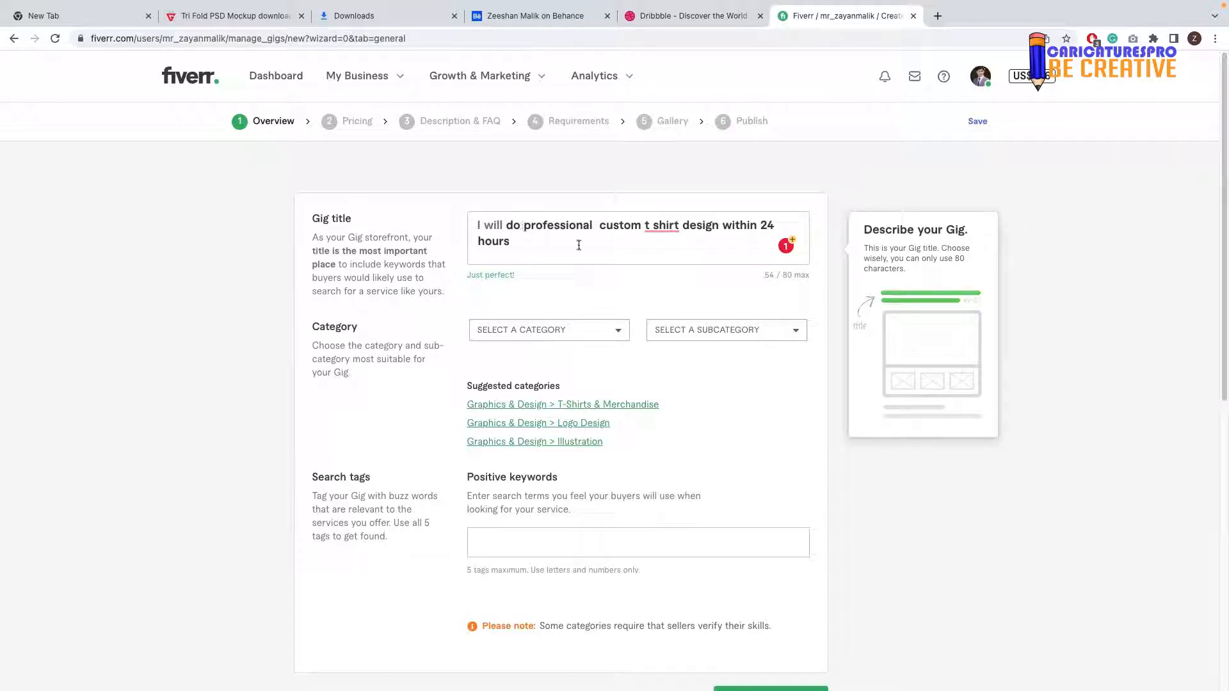
Step: Set the gig's main category to Graphics & Design
scroll(572, 267, "down", 1)
scroll(572, 268, "down", 2)
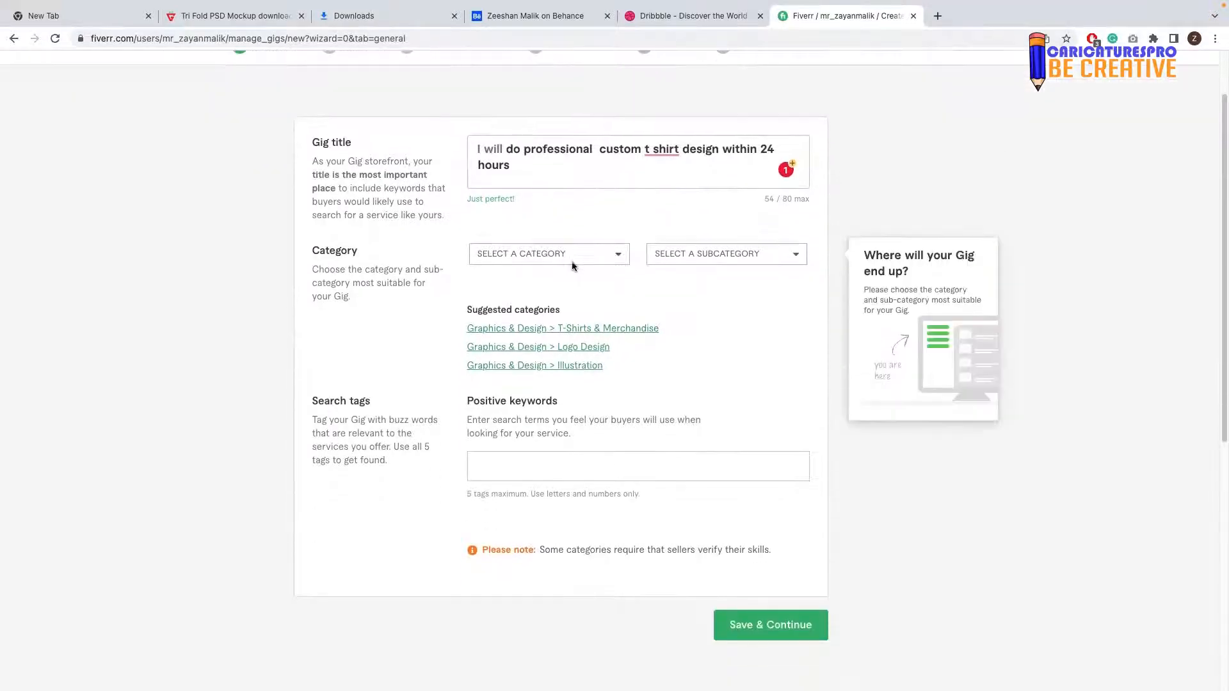
scroll(557, 258, "down", 1)
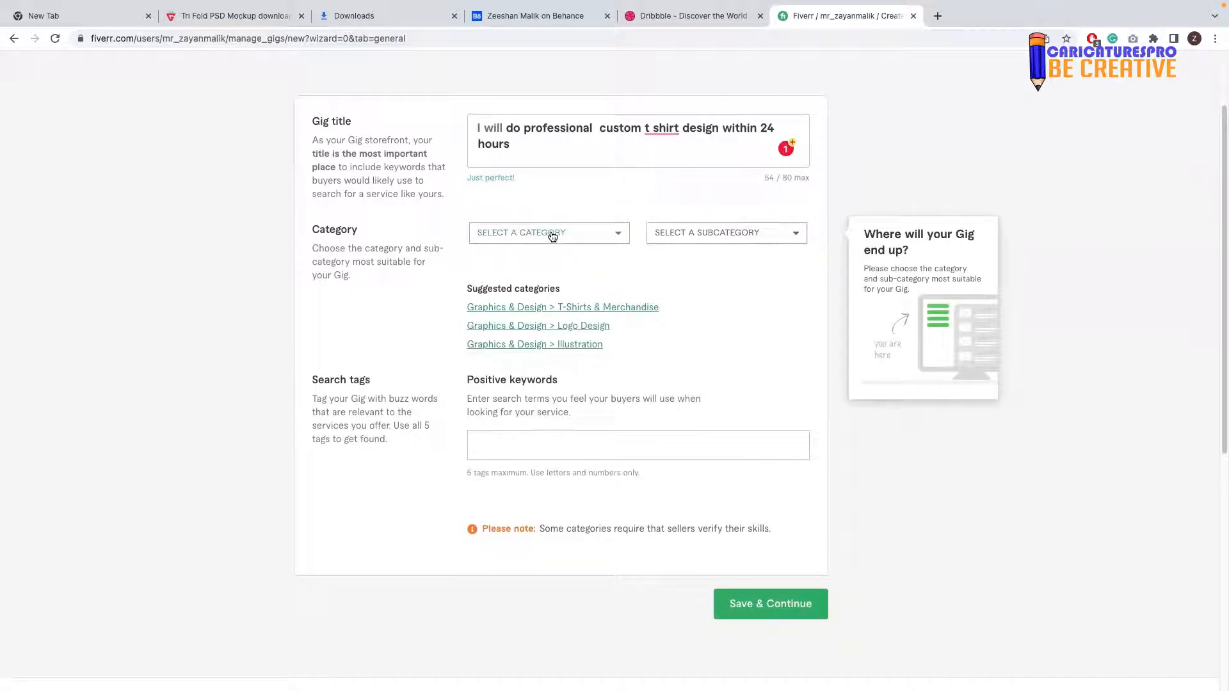
left_click(549, 236)
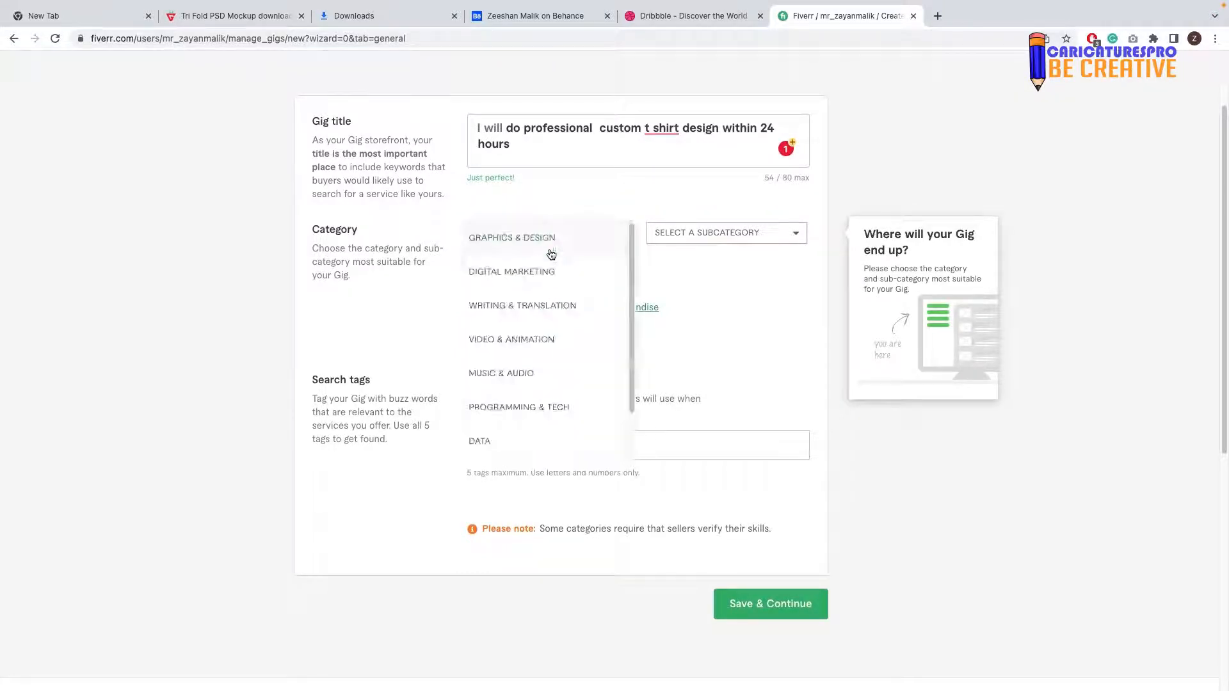
left_click(539, 241)
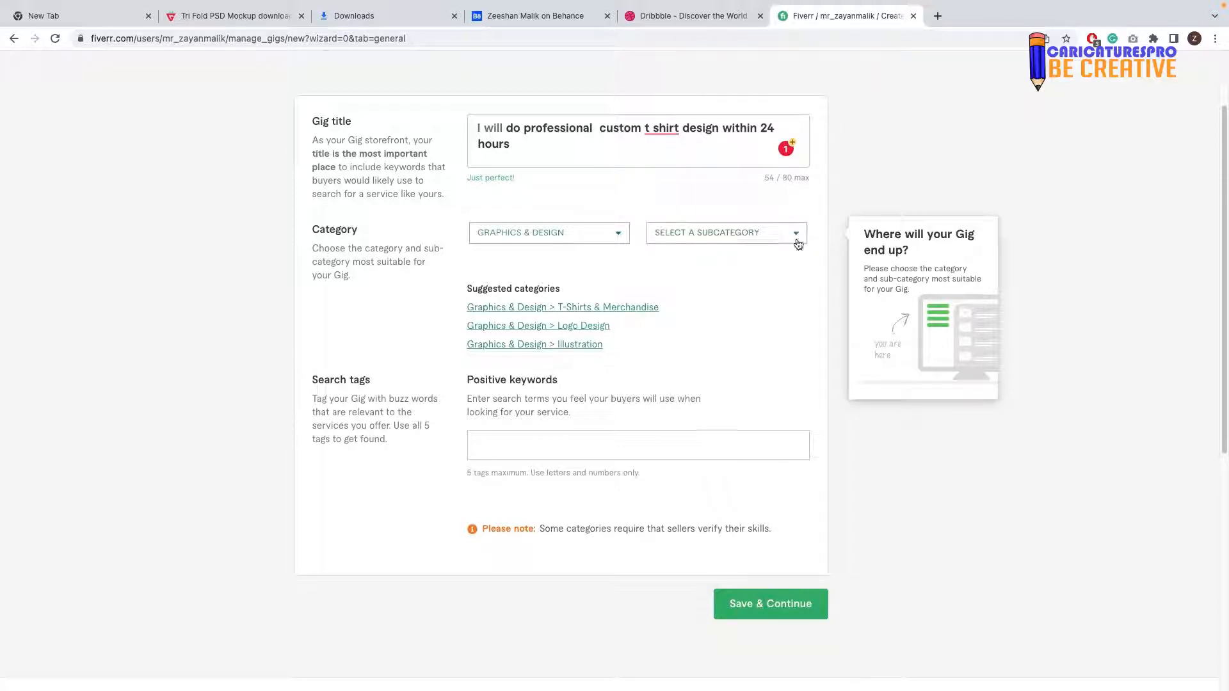
Step: Set the gig's subcategory to T-Shirts & Merchandise
left_click(733, 236)
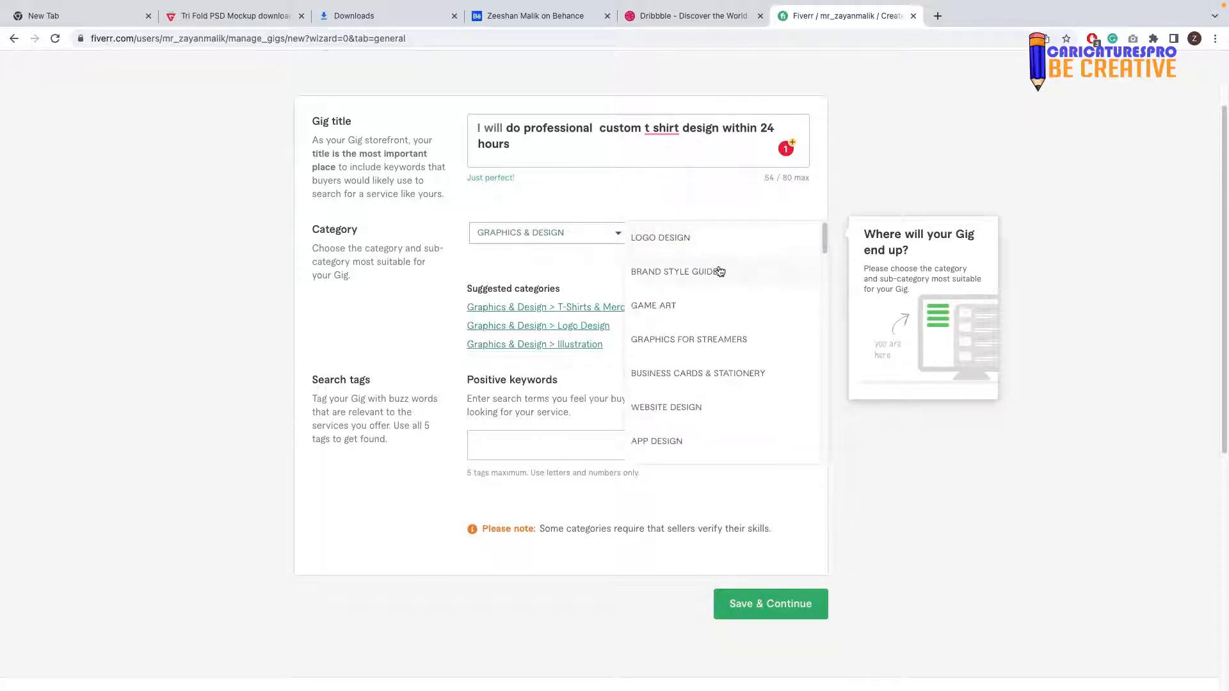
scroll(704, 285, "down", 5)
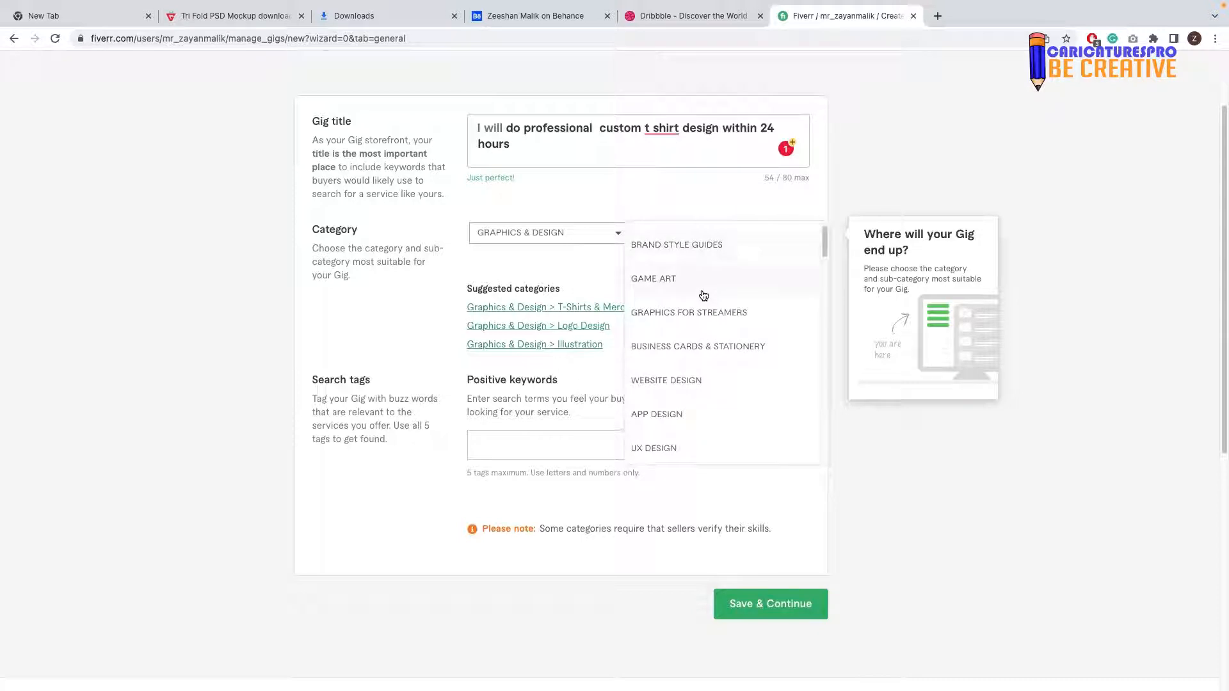
scroll(681, 303, "down", 2)
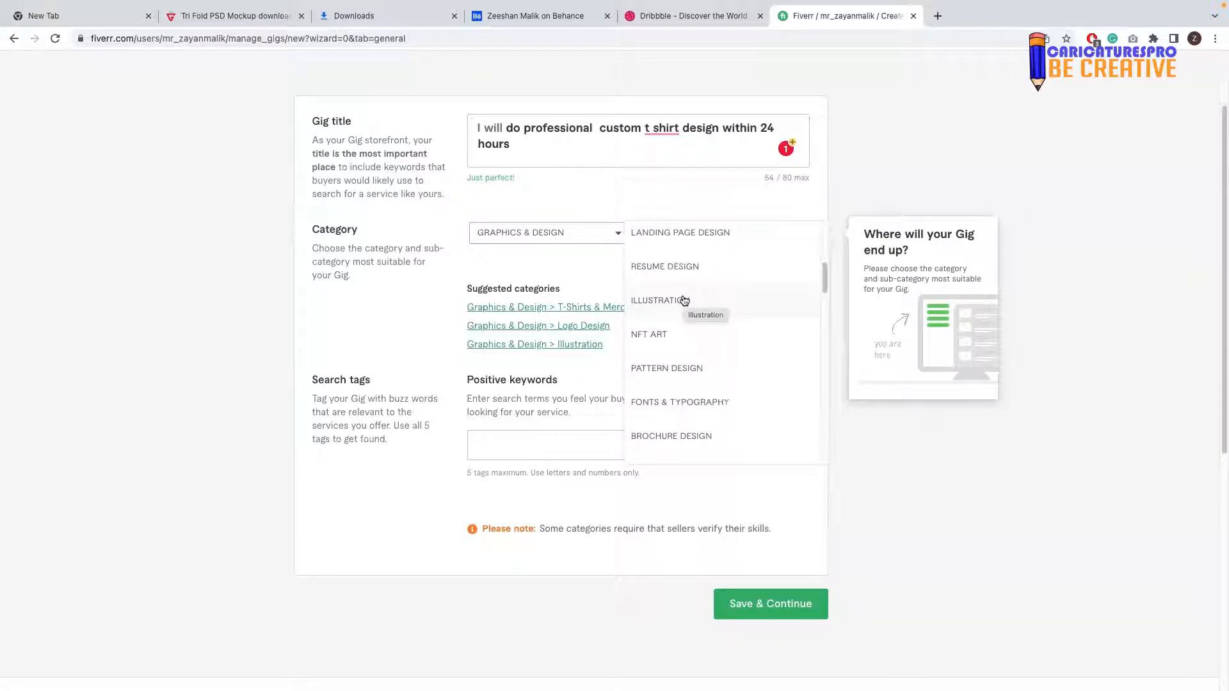
scroll(685, 301, "down", 3)
scroll(680, 299, "up", 4)
scroll(680, 299, "down", 4)
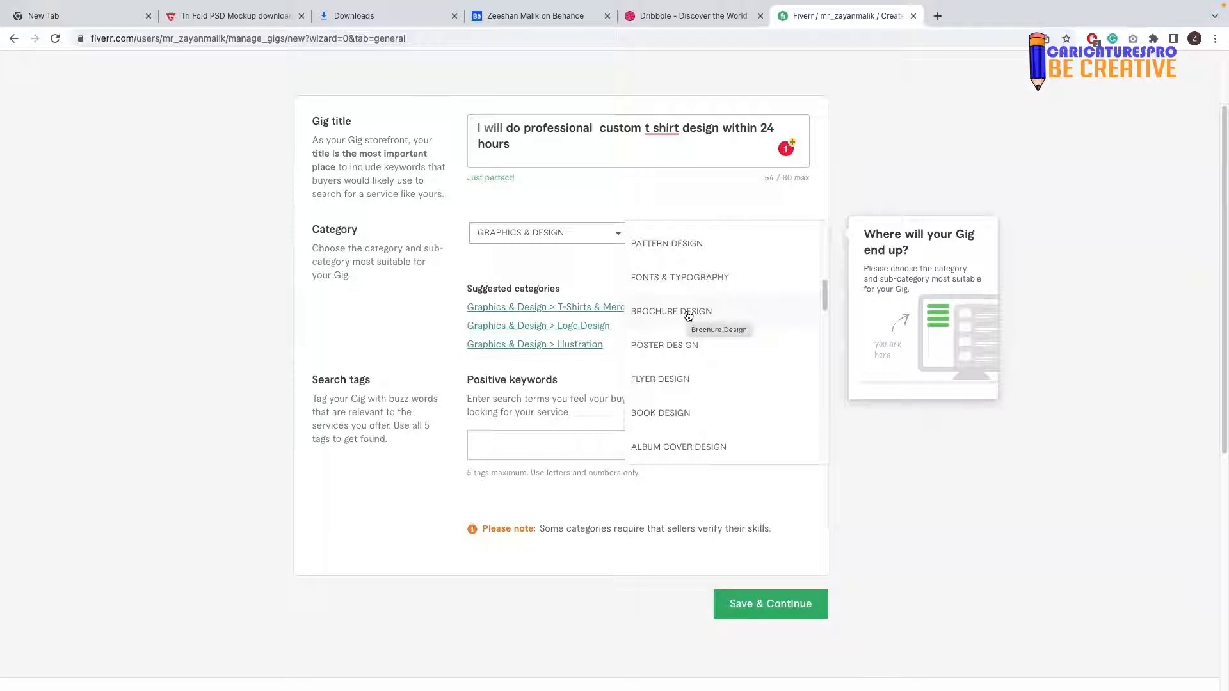
scroll(690, 319, "down", 5)
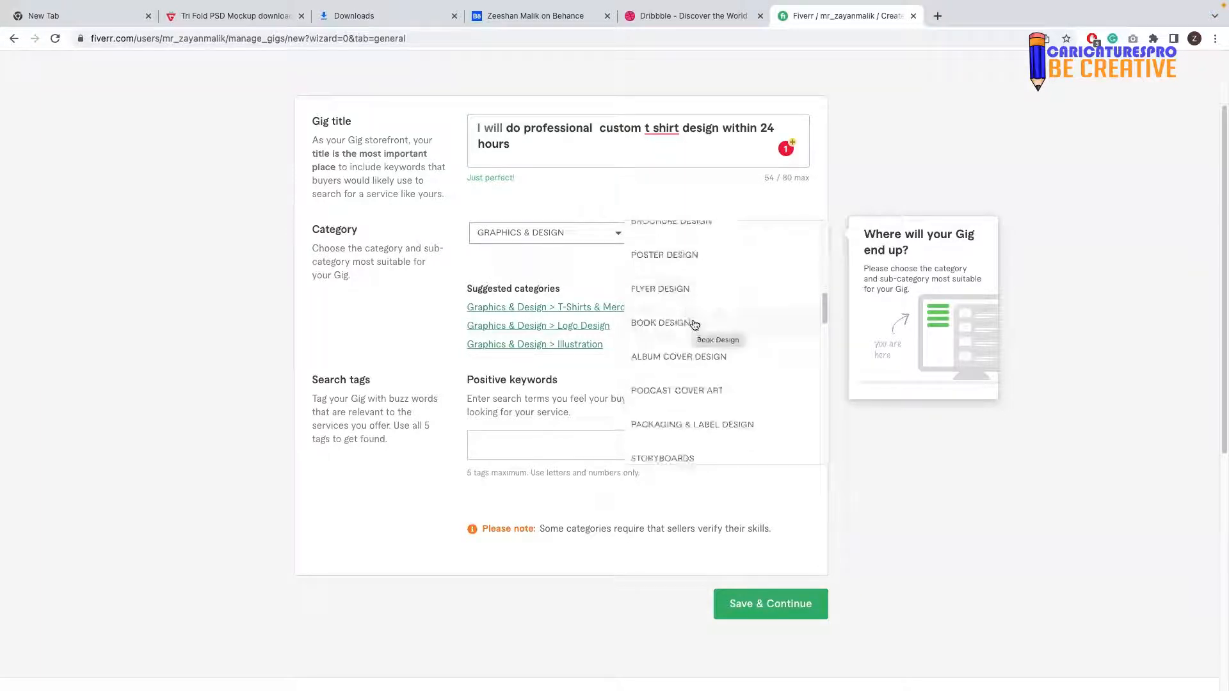
scroll(694, 325, "down", 3)
scroll(697, 325, "down", 2)
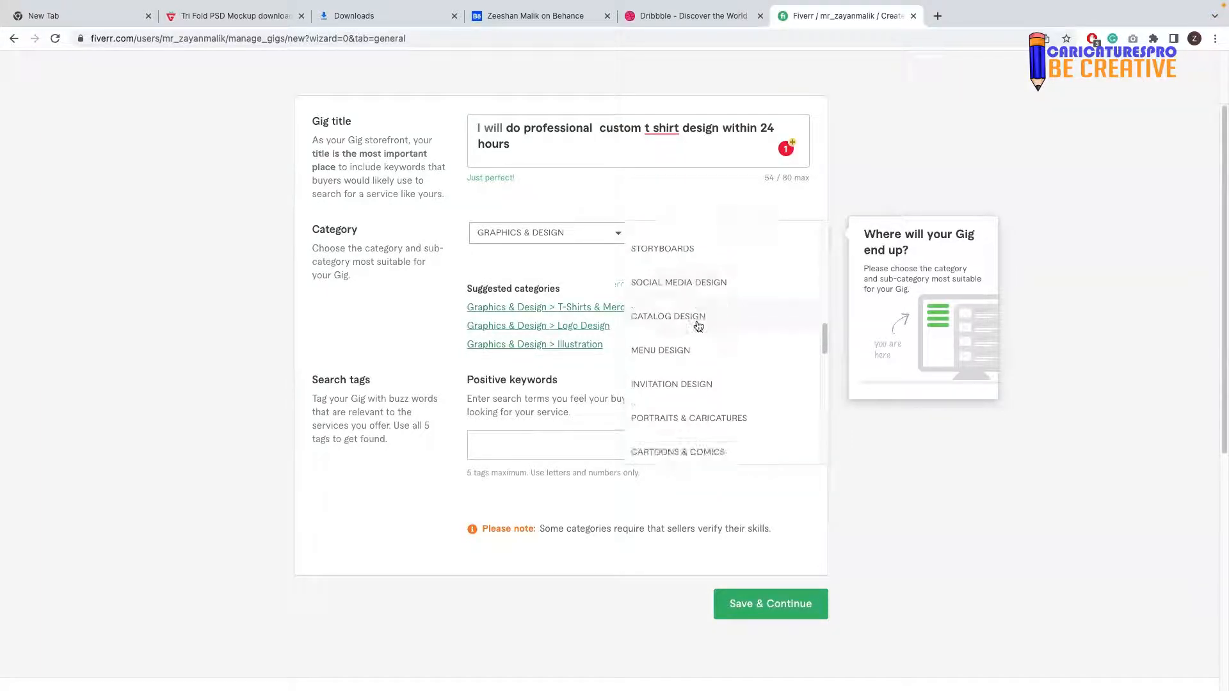
scroll(698, 327, "down", 3)
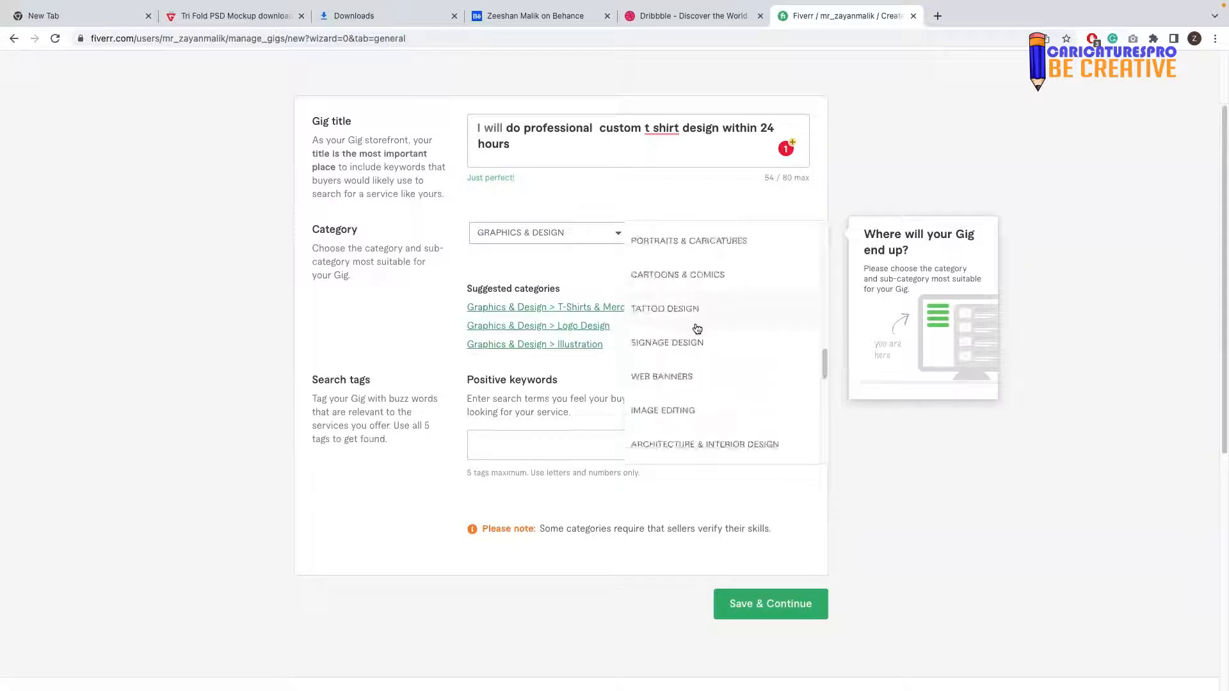
scroll(697, 327, "down", 4)
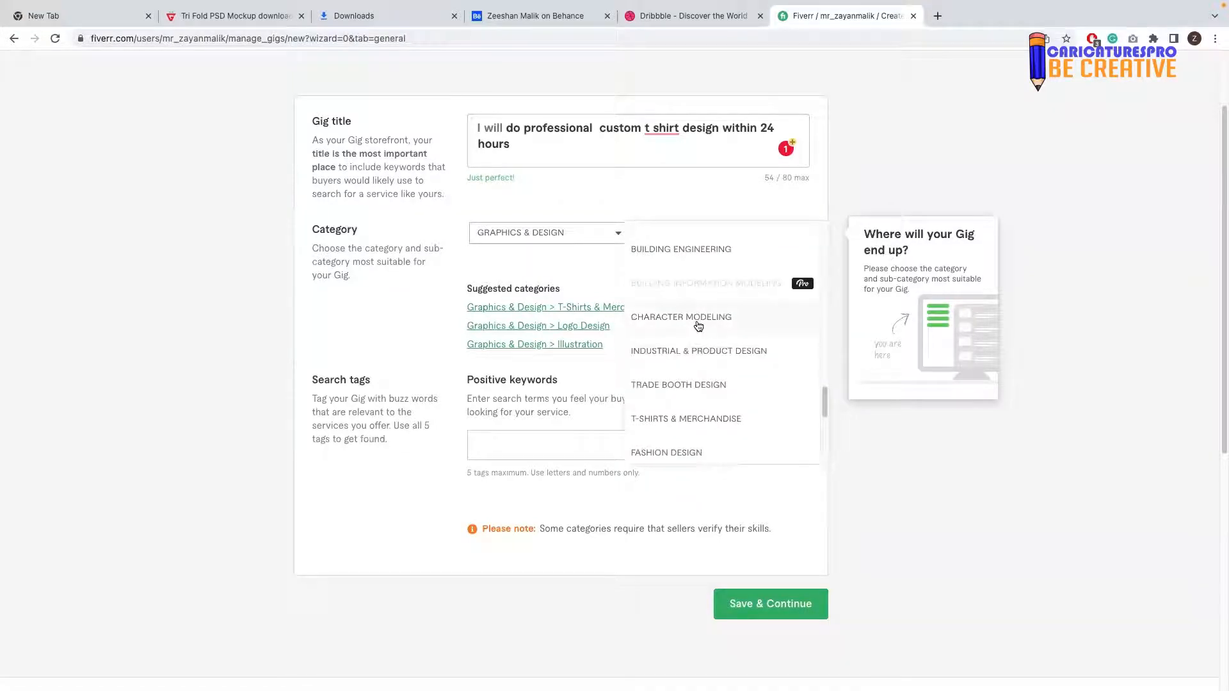
scroll(698, 328, "down", 2)
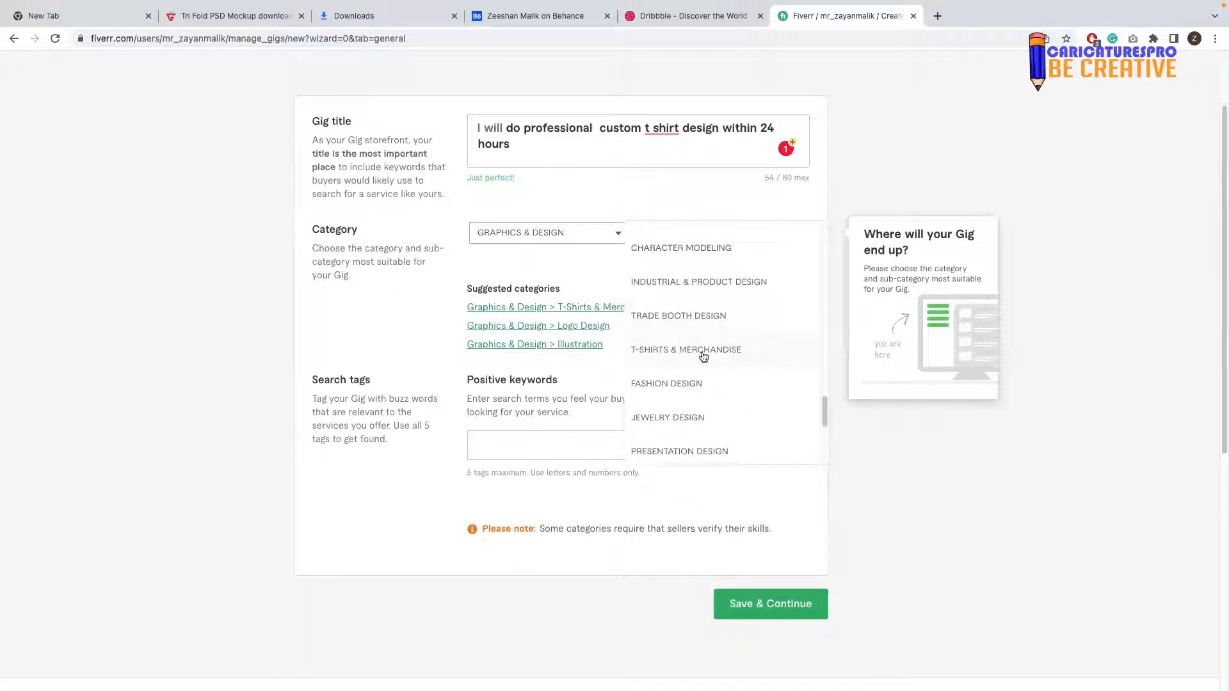
left_click(704, 351)
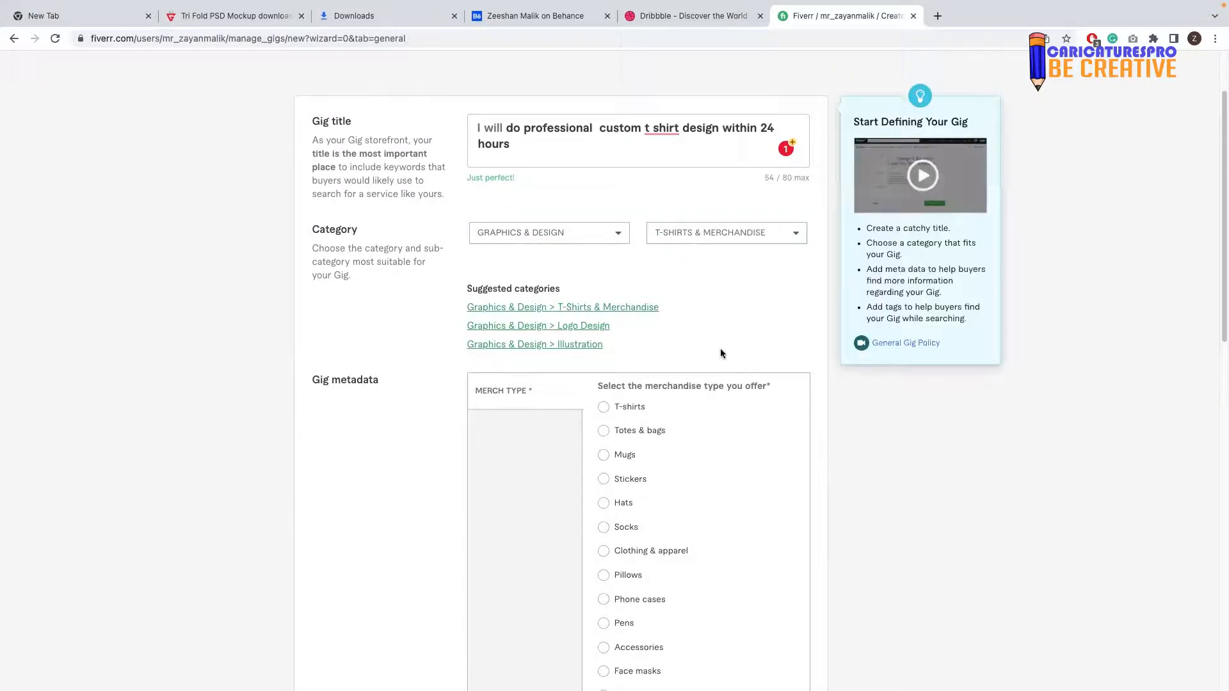
Step: Try the suggested Logo Design and Illustration categories to compare their metadata options, and switch back to T-Shirts & Merchandise
scroll(688, 385, "down", 2)
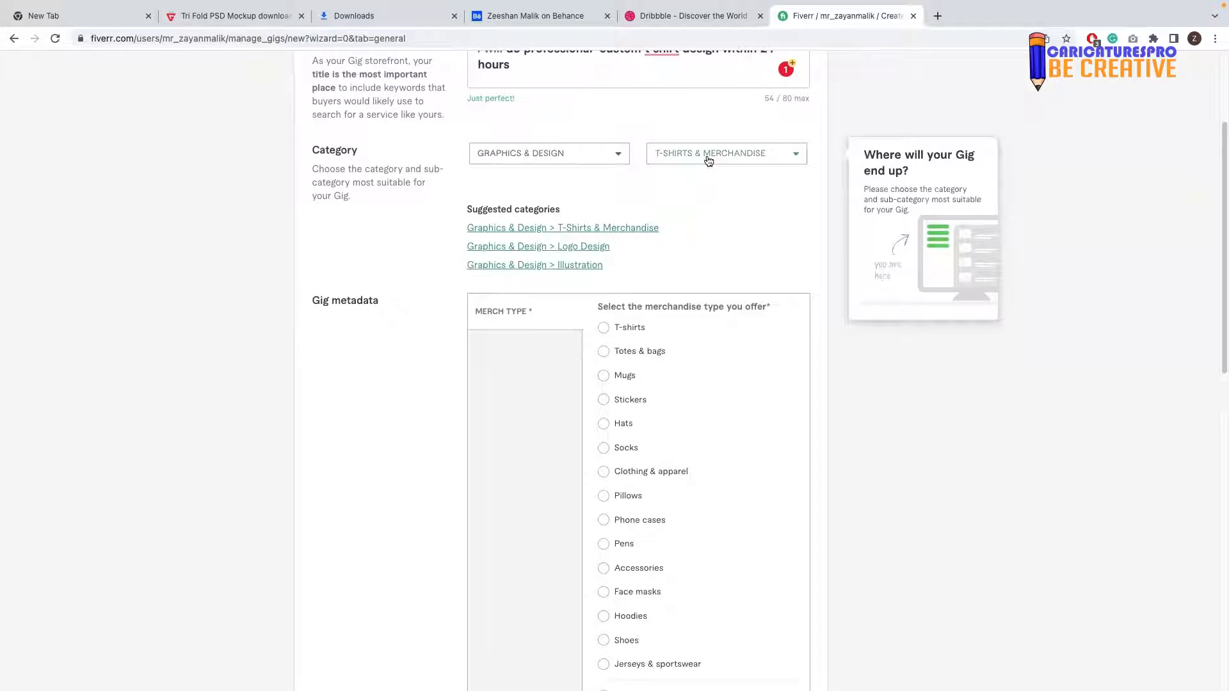
scroll(670, 349, "down", 2)
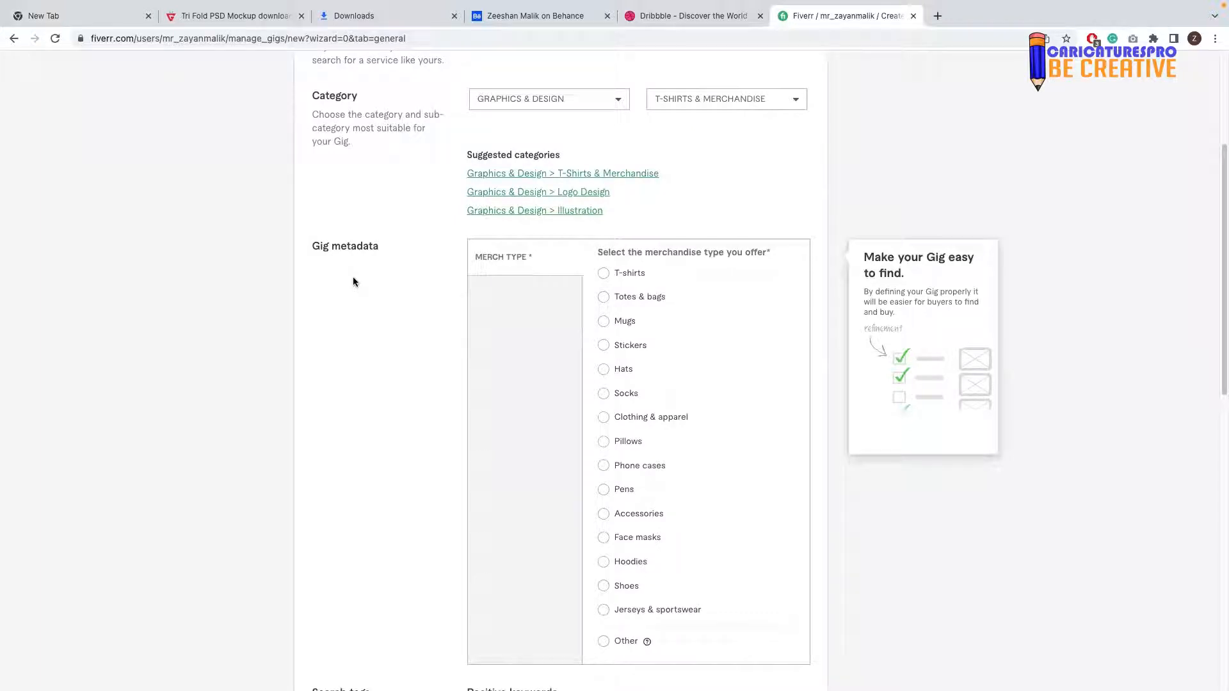
left_click(594, 192)
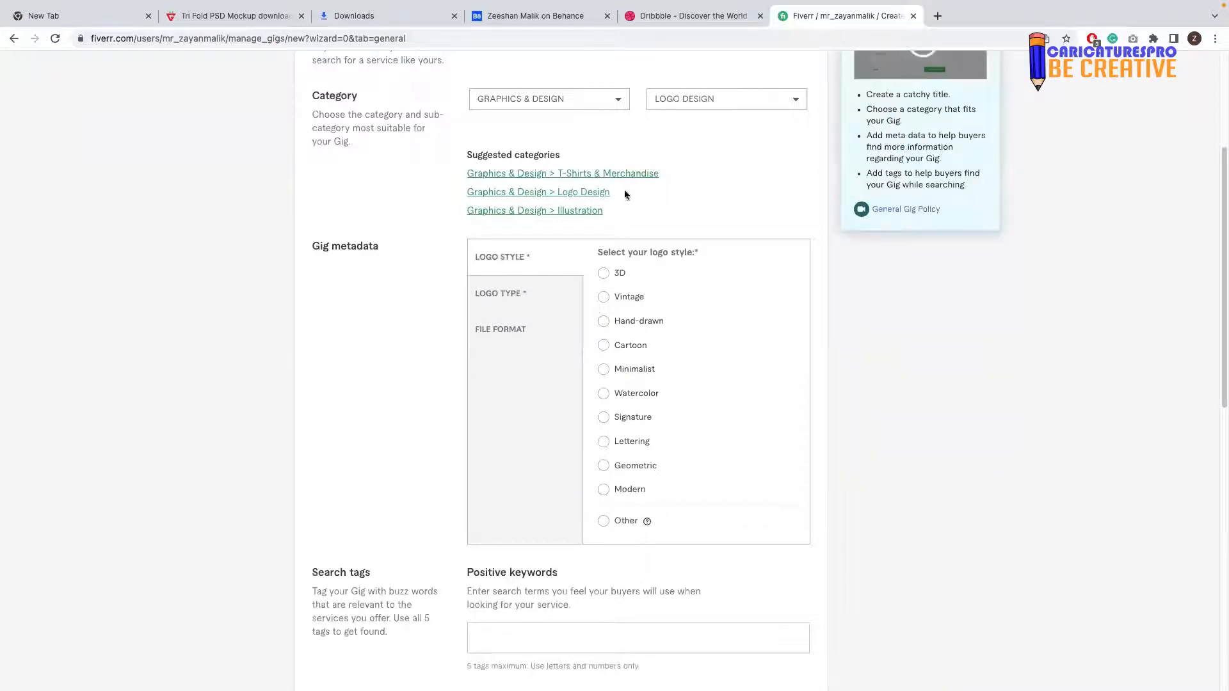
left_click(567, 174)
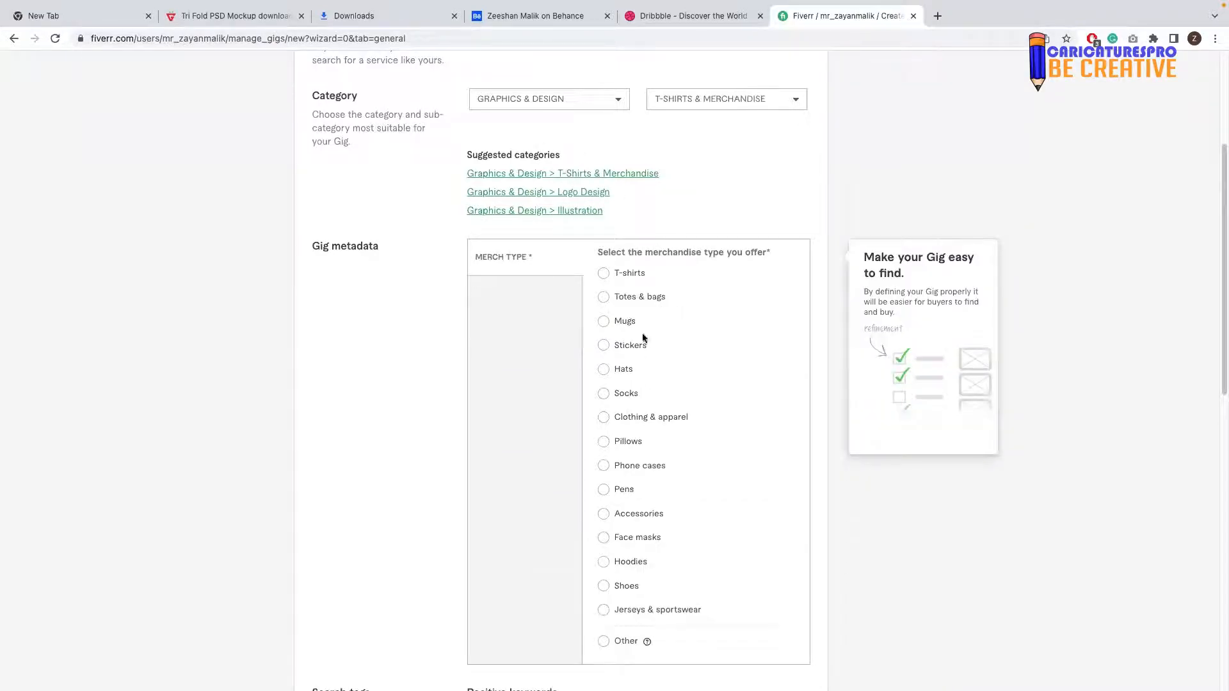
left_click(578, 212)
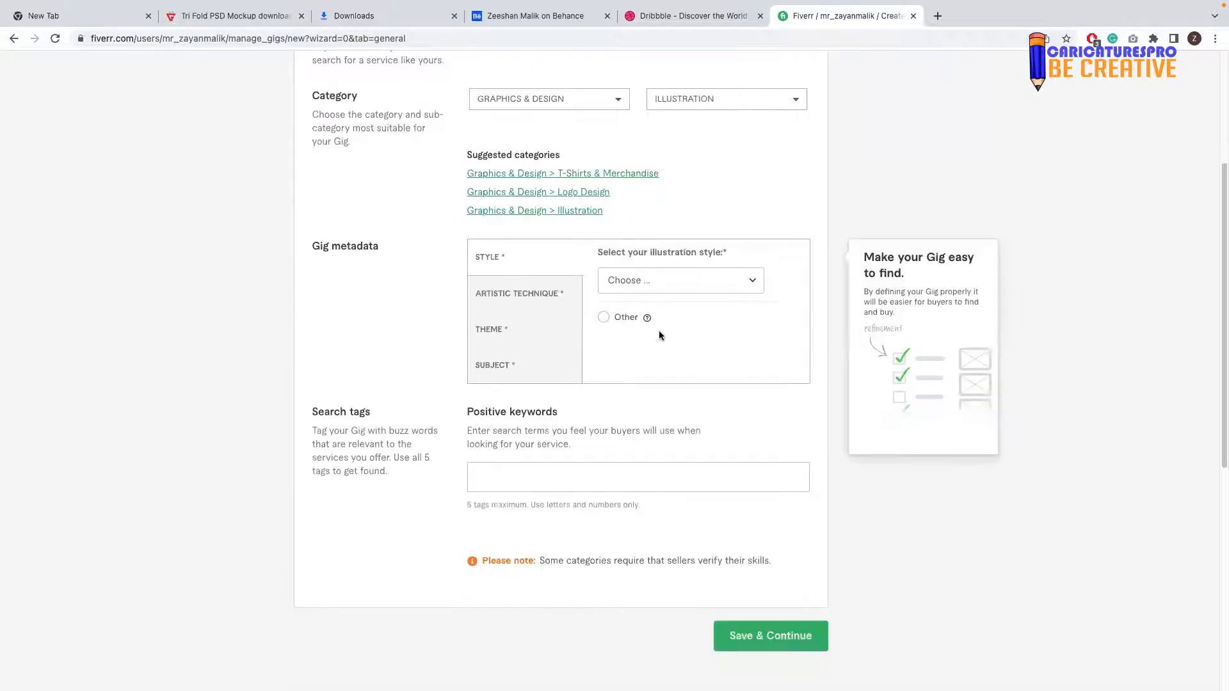
left_click(585, 175)
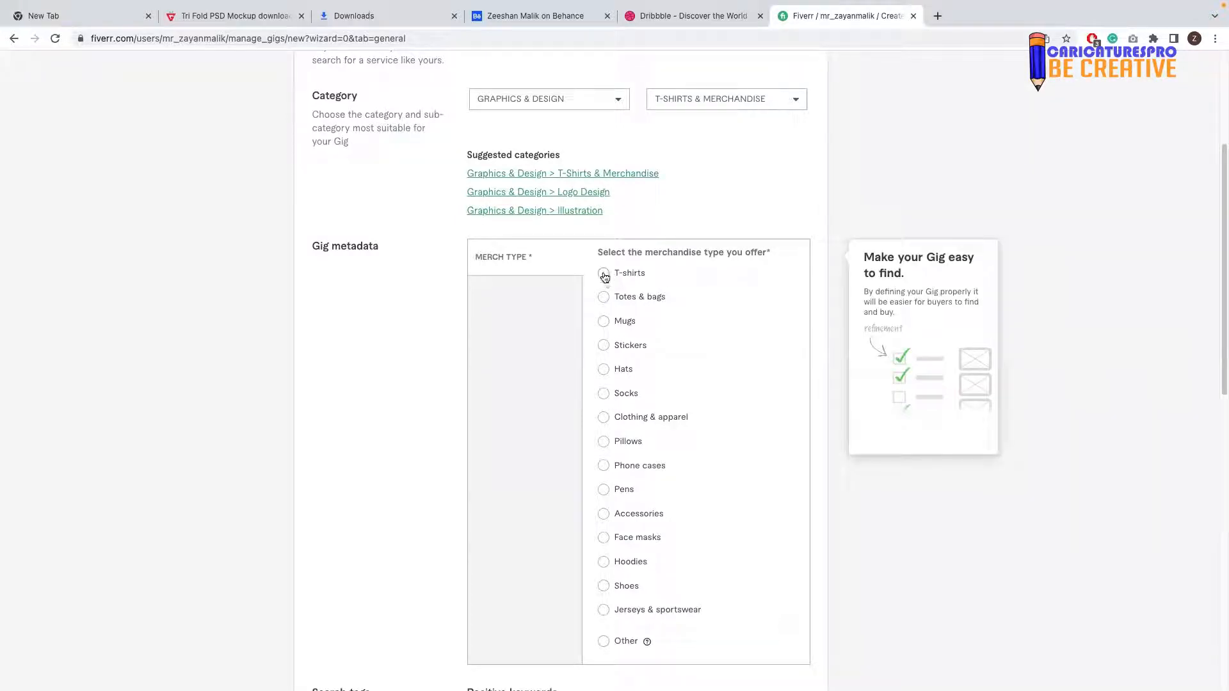
Step: Choose T-shirts as the merchandise type in the gig metadata, trying Mugs in between
left_click(604, 275)
scroll(616, 301, "down", 1)
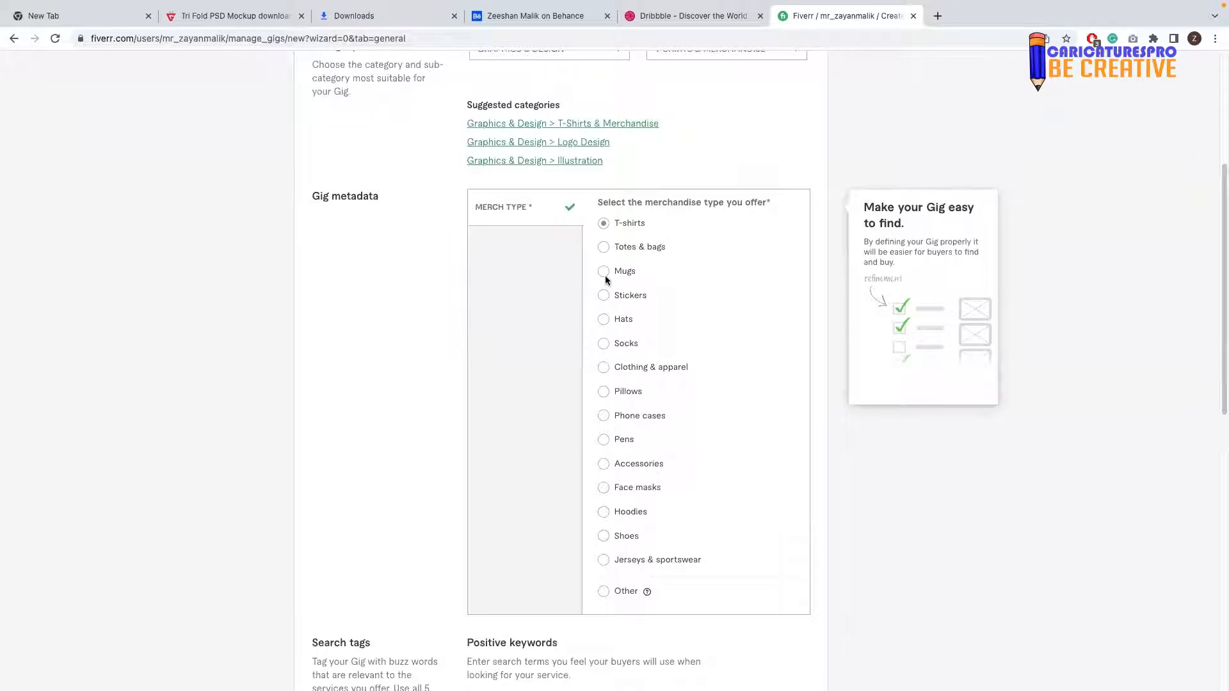
left_click(603, 273)
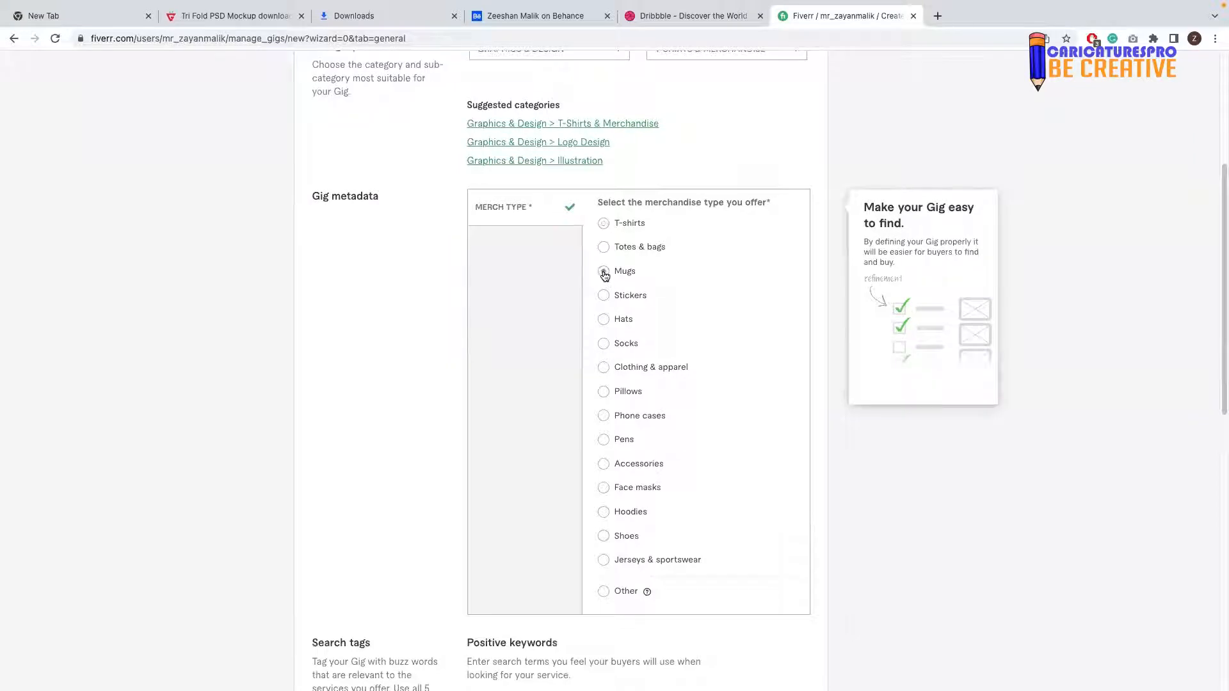
left_click(605, 224)
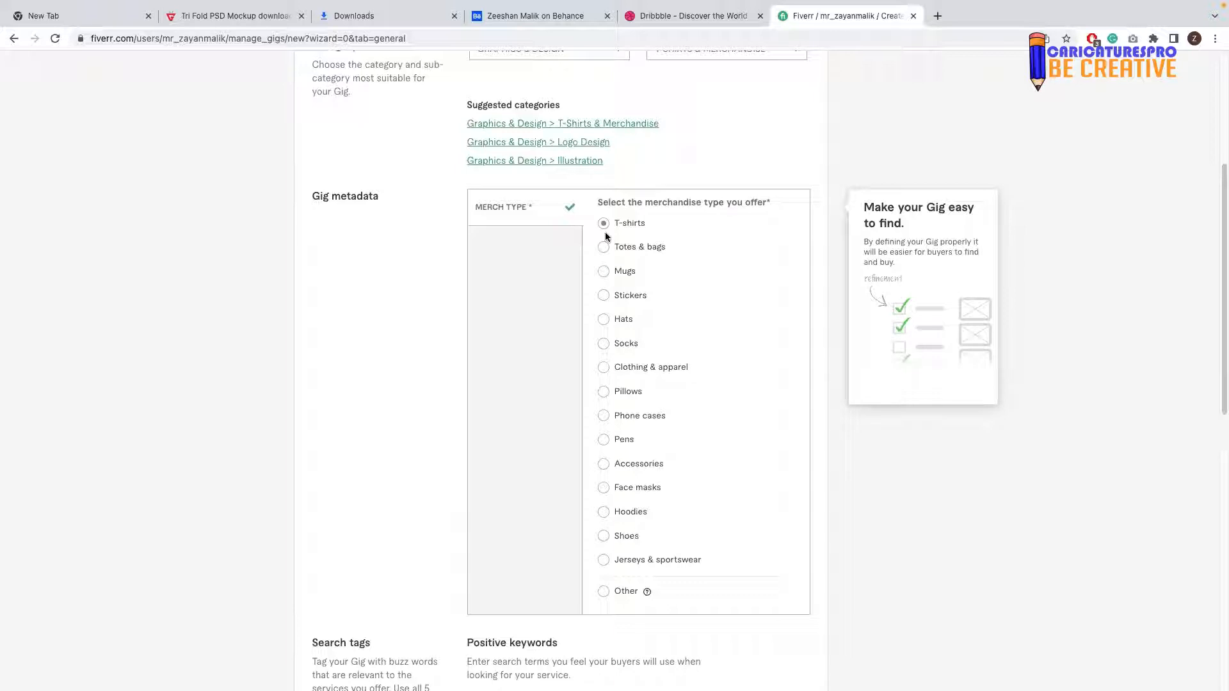
left_click(605, 272)
scroll(614, 398, "down", 1)
scroll(608, 396, "down", 2)
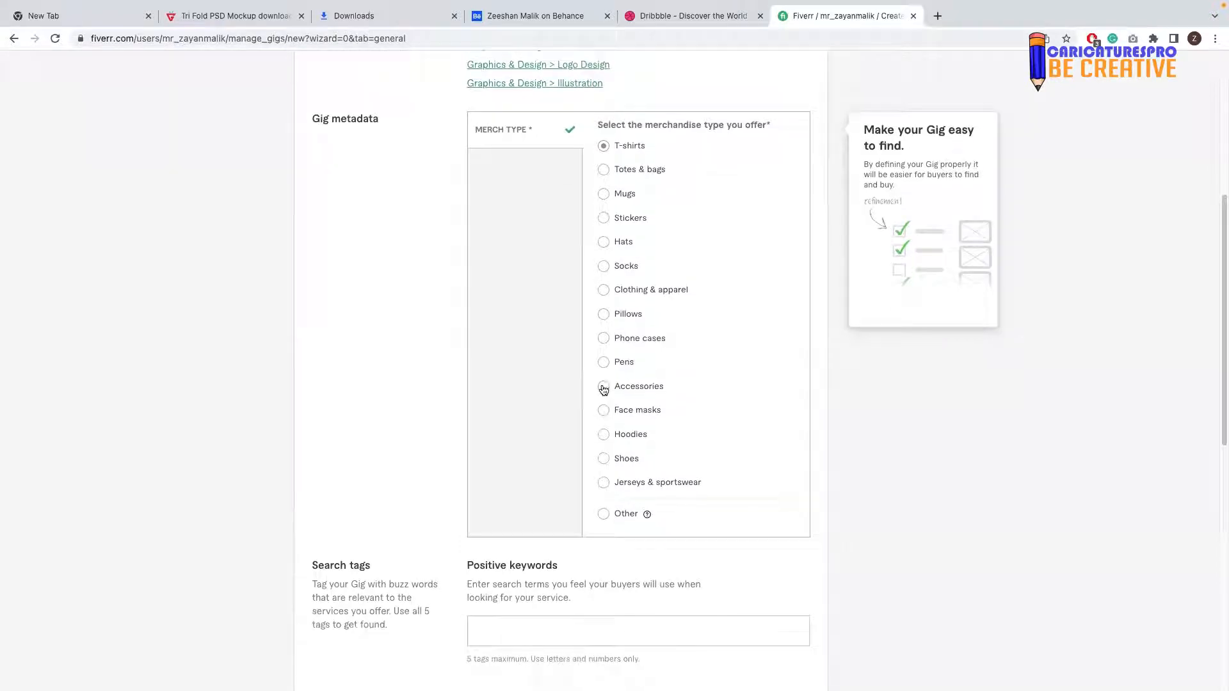
scroll(602, 396, "down", 1)
scroll(600, 382, "down", 2)
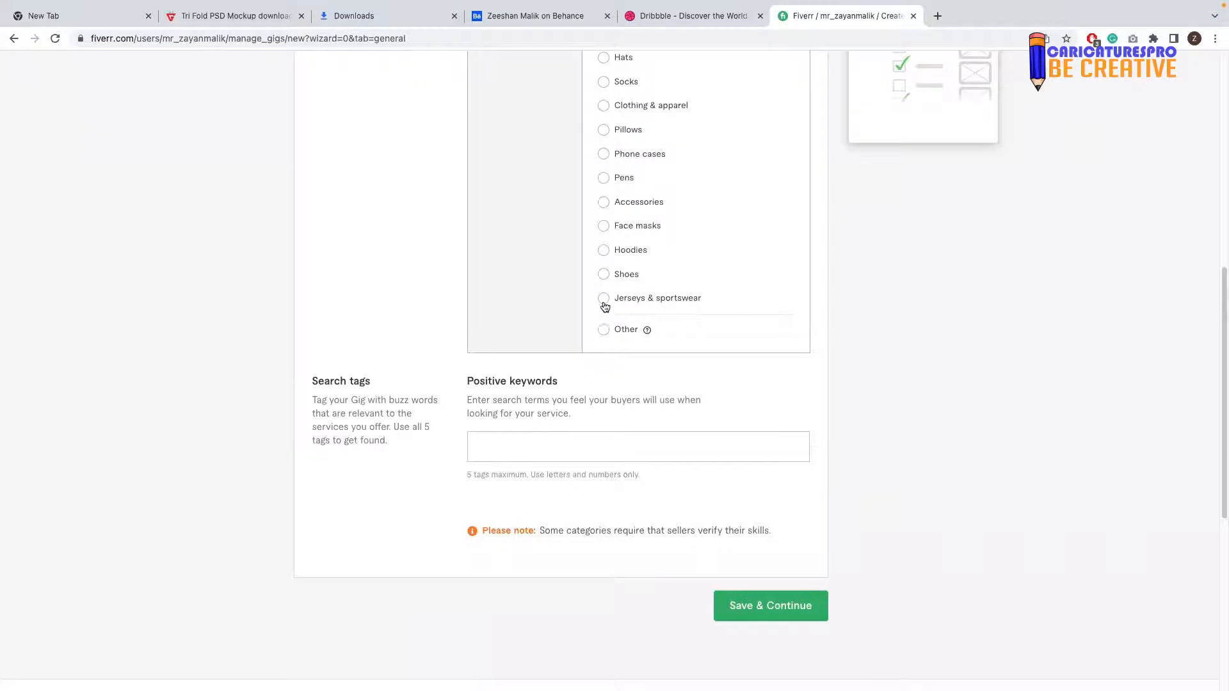
scroll(604, 301, "up", 7)
scroll(608, 305, "down", 2)
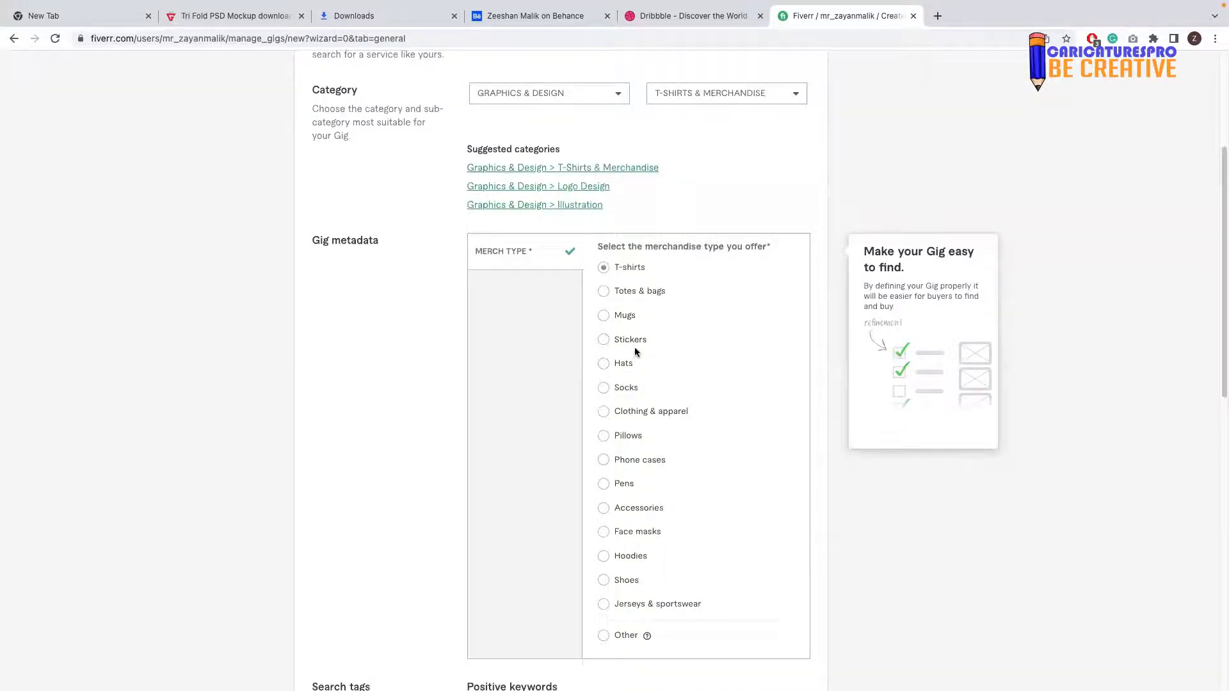
Step: Add "custom t shirt" as a positive keyword in the search tags, removing it once and re-entering it
scroll(634, 351, "down", 4)
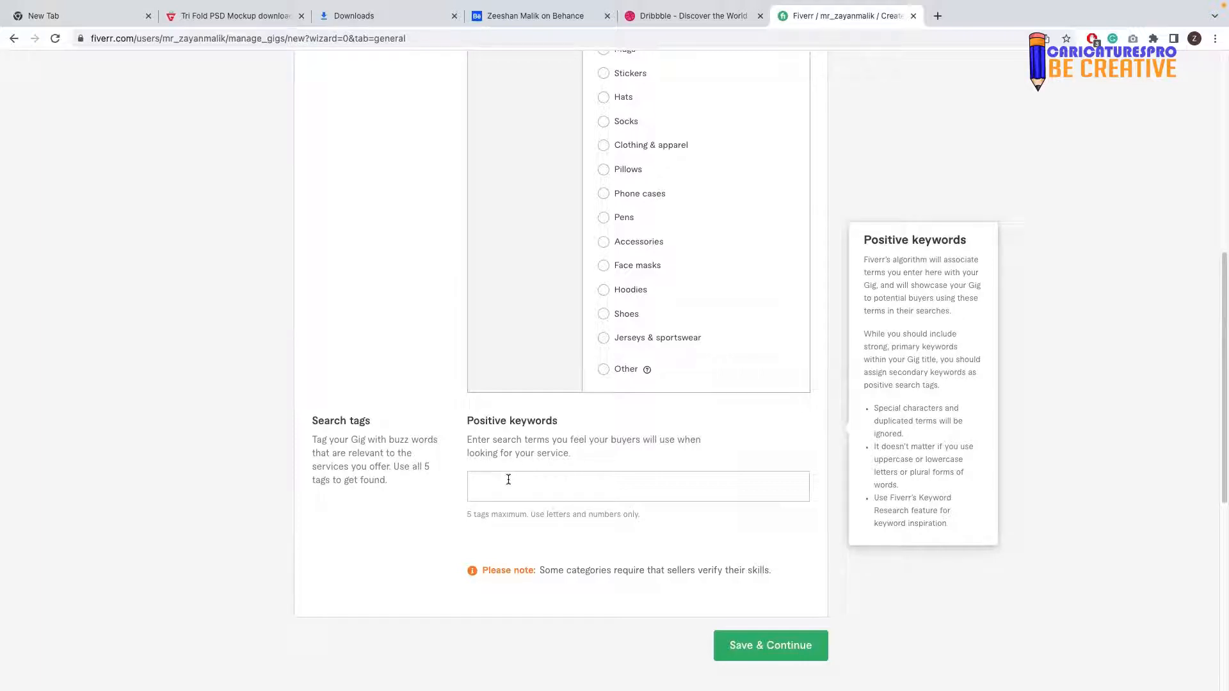
left_click(508, 479)
type("c")
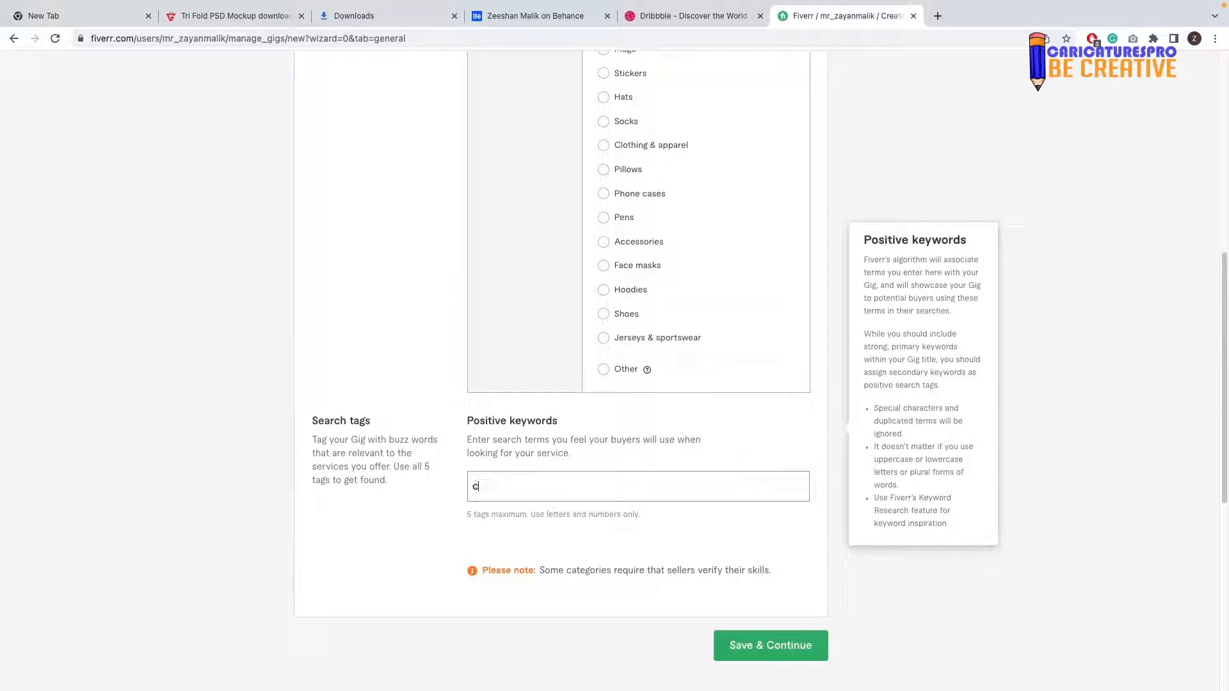
type("ustom ")
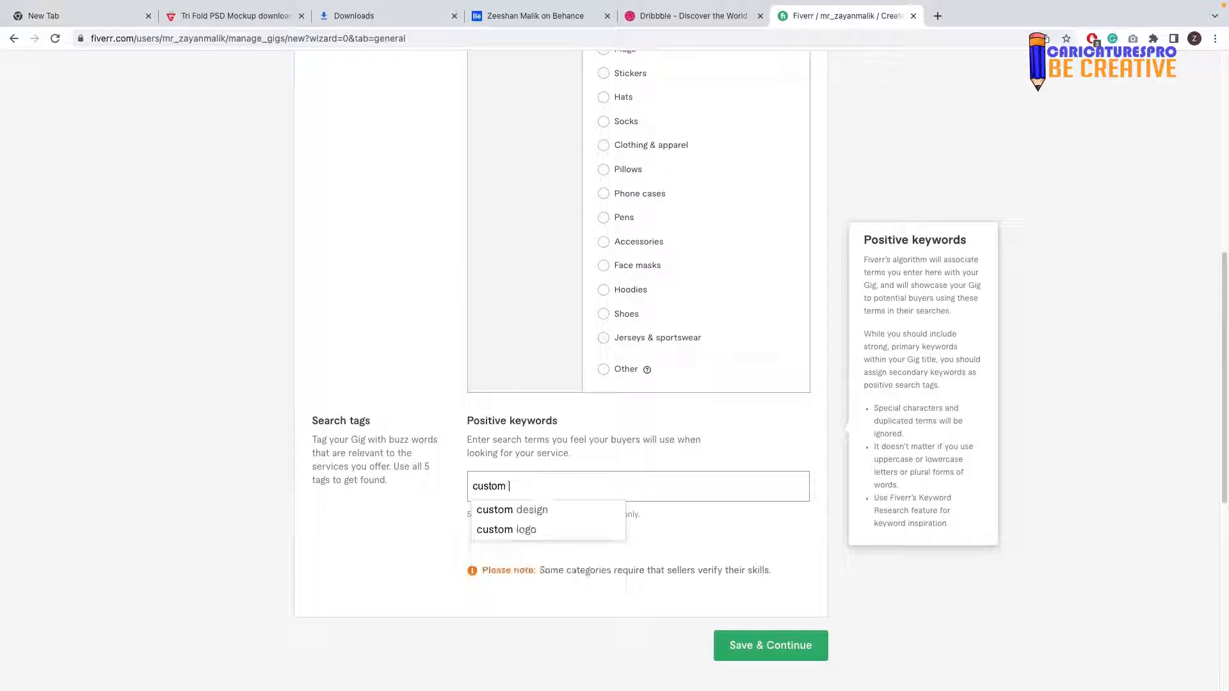
type("t shirt")
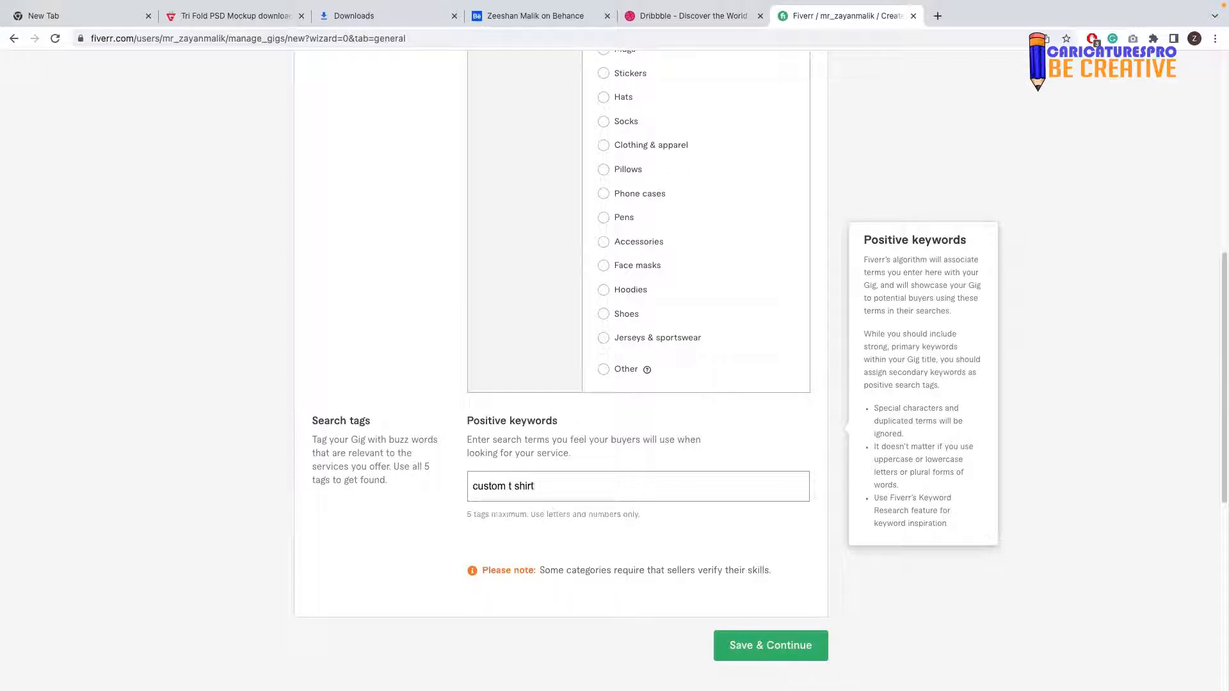
key("Return")
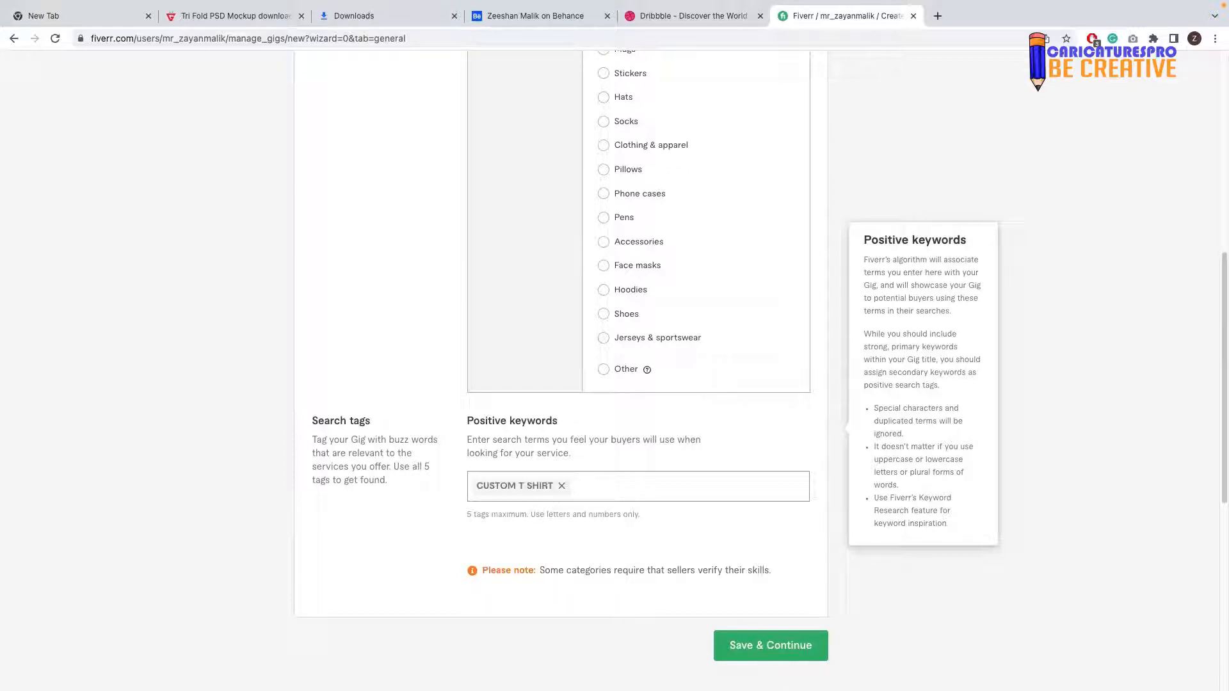
key("BackSpace")
type("c")
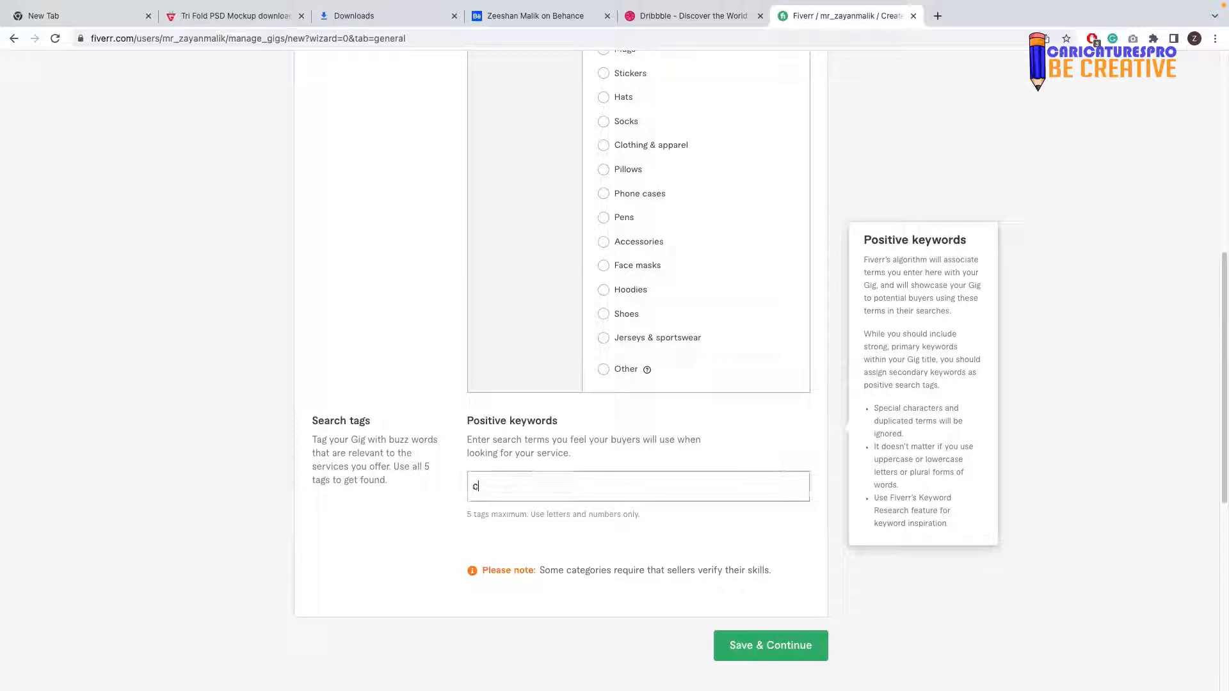
type("ust")
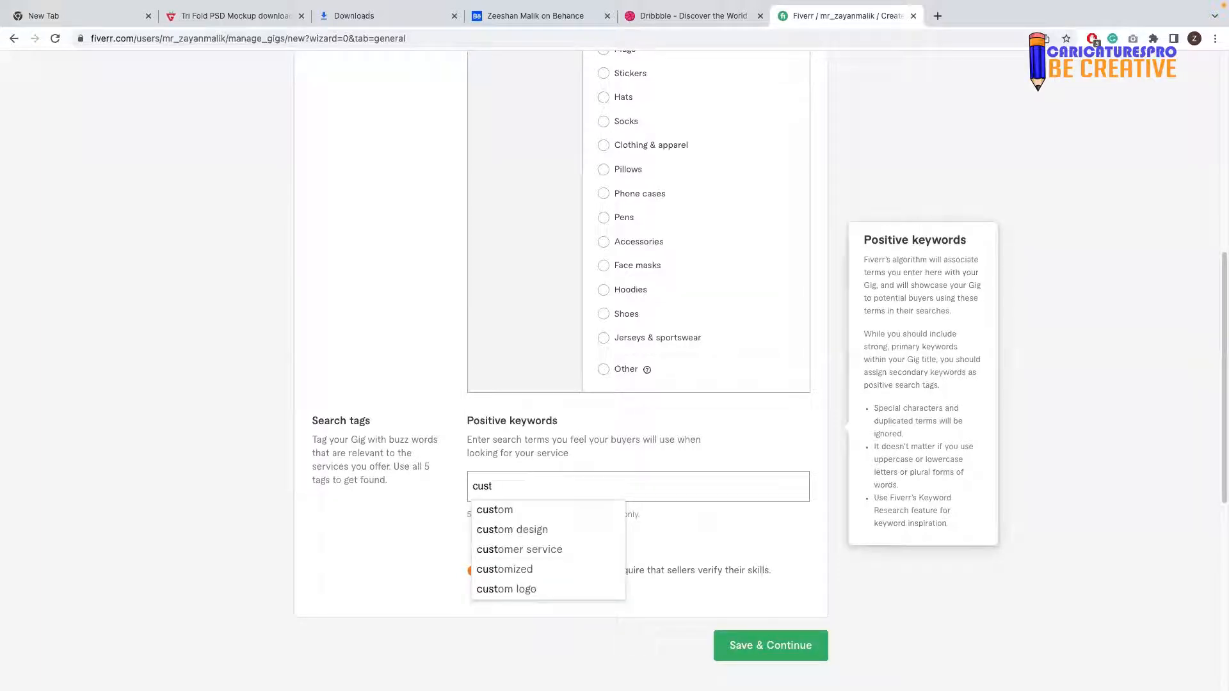
type("om t shirt")
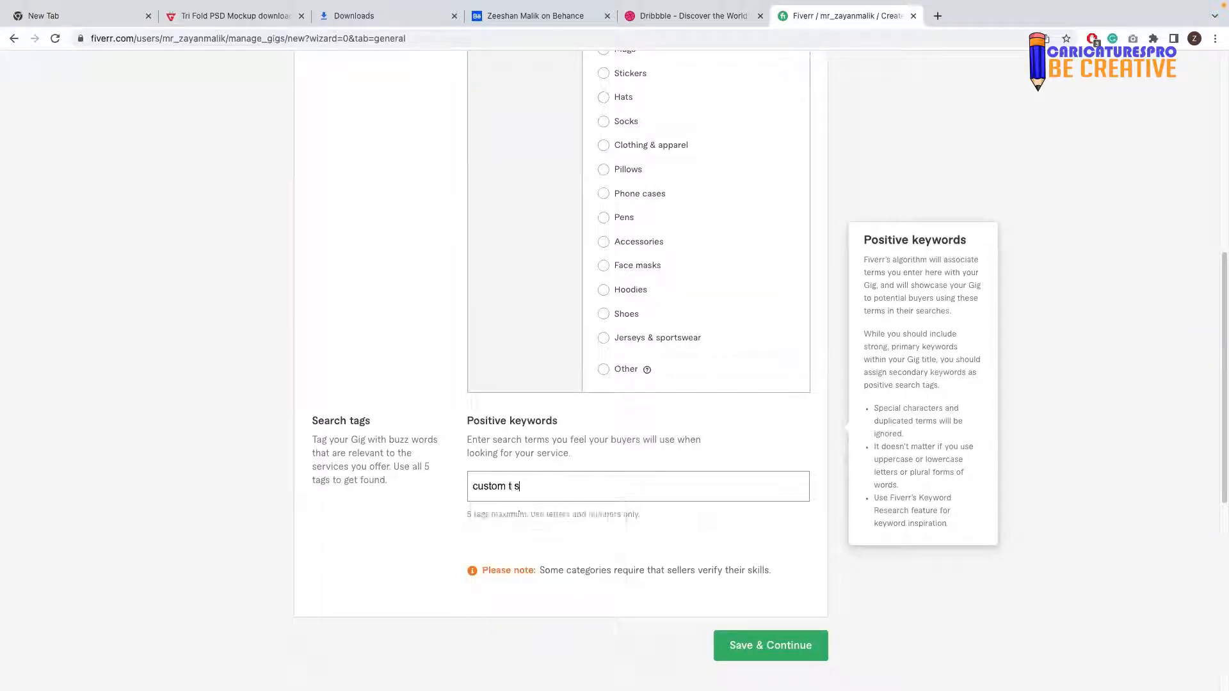
key("Return")
Step: Add "t shirts" and the suggested keyword "merchandise" to the gig's search tags
type("t shirts")
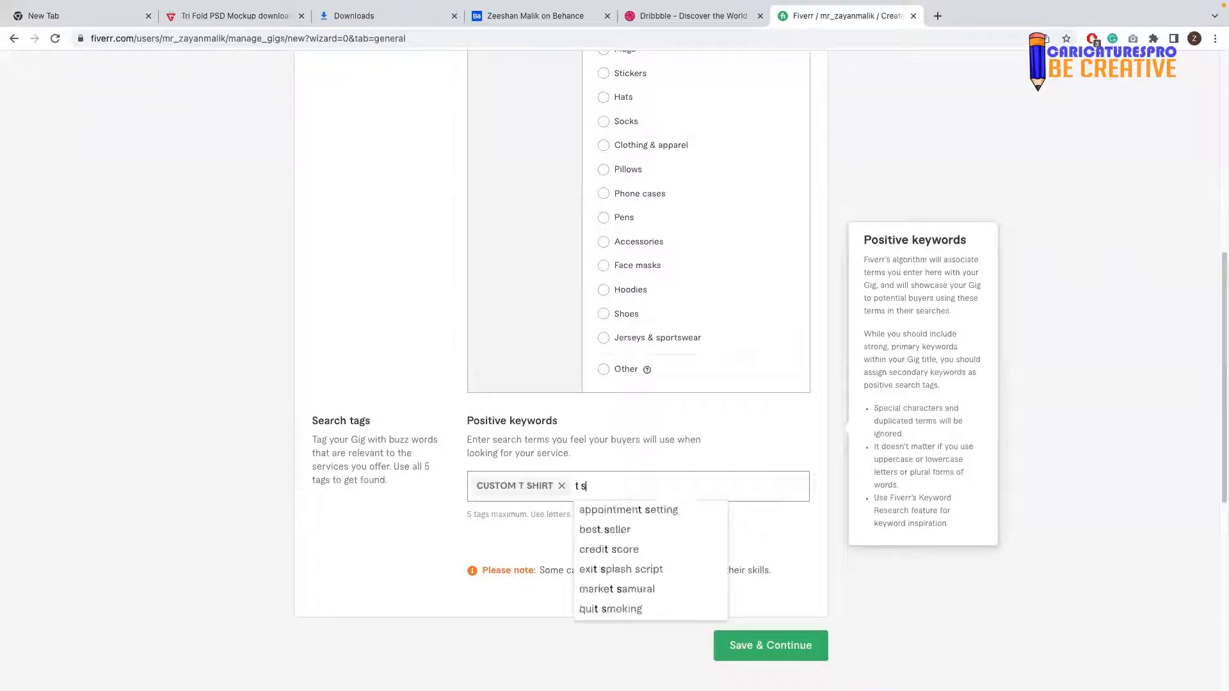
key("BackSpace")
type("s")
key("Return")
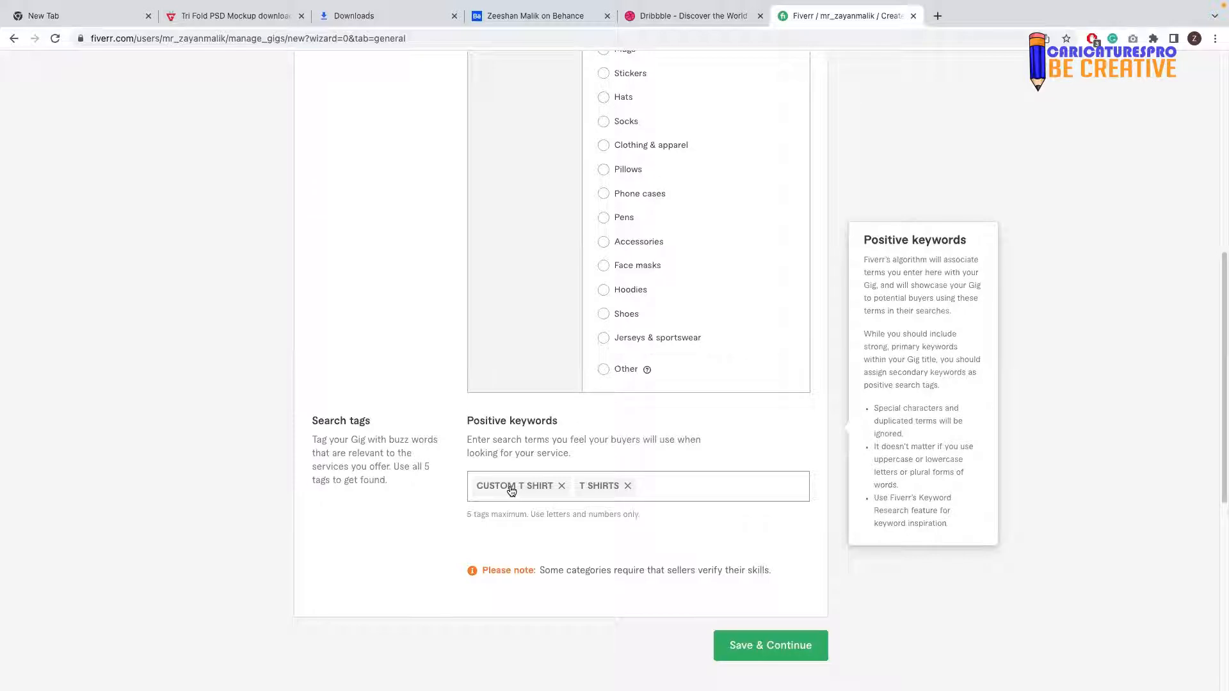
type("me")
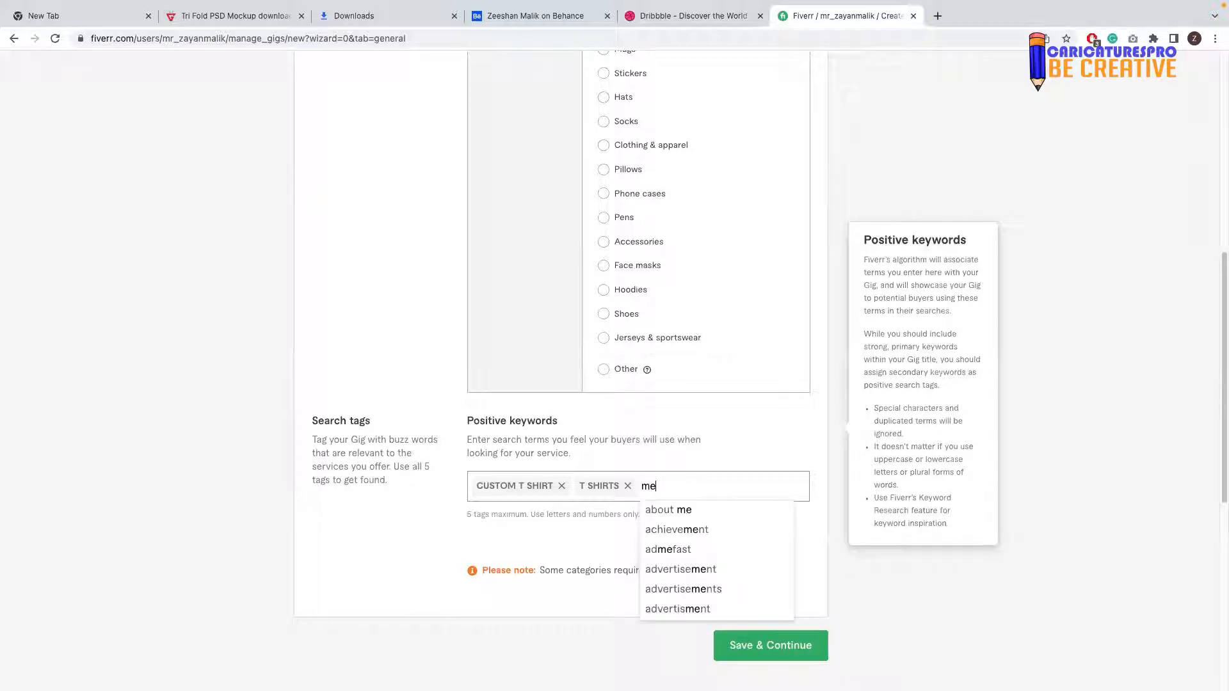
type("rchan")
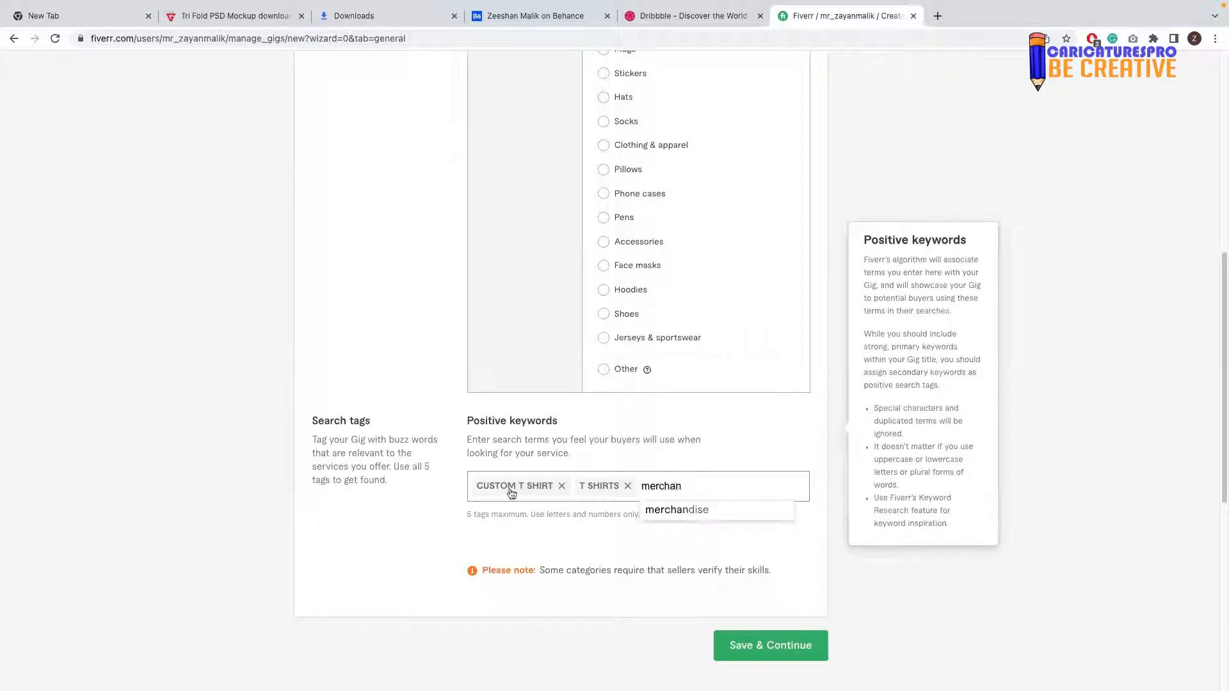
left_click(697, 517)
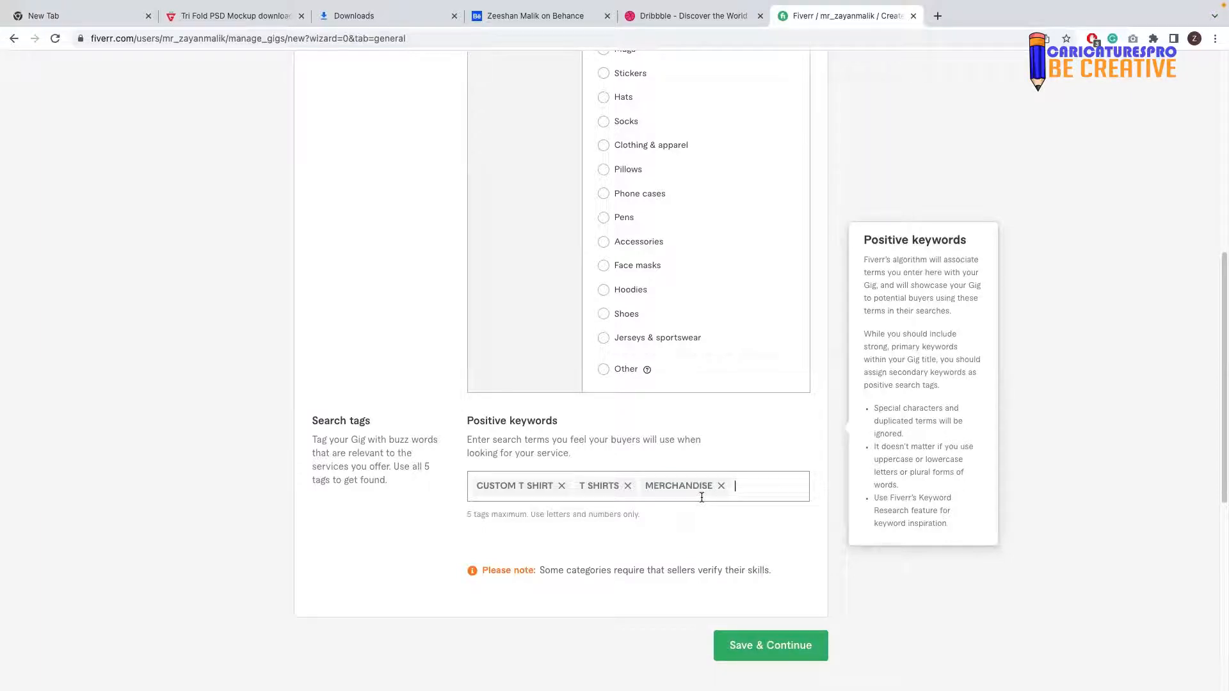
Step: Add "tees" and "merch" as the last two search tags
type("tees")
key("Return")
type("merc")
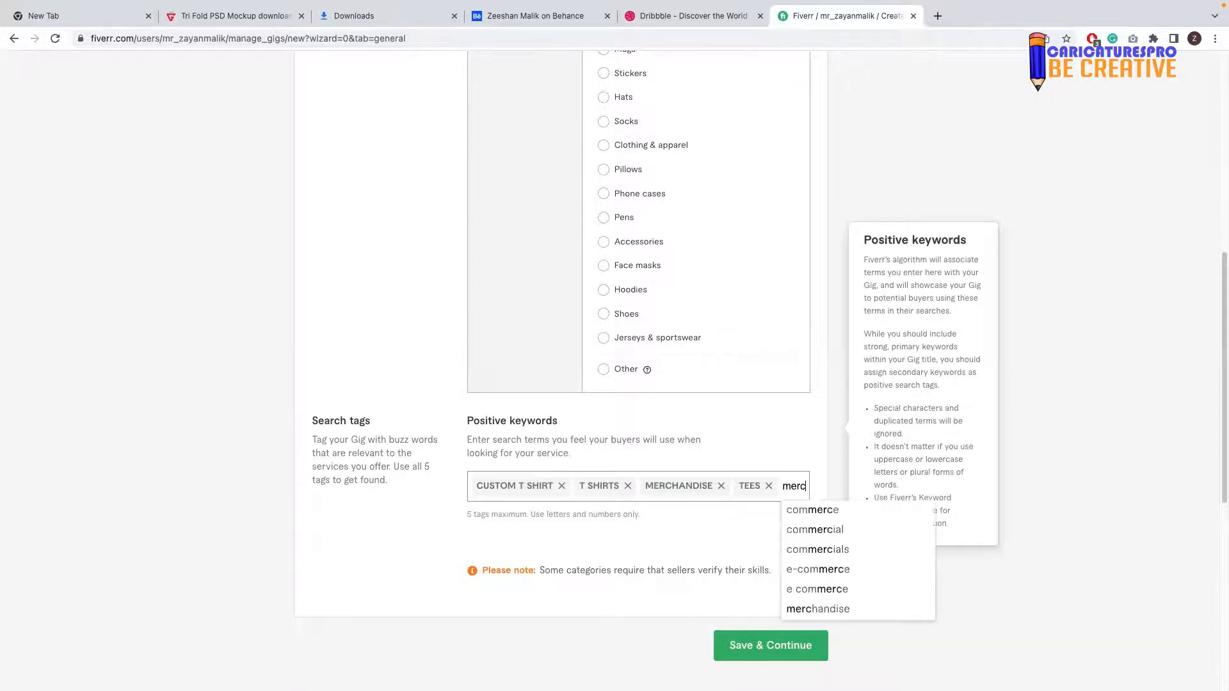
type("h")
key("Return")
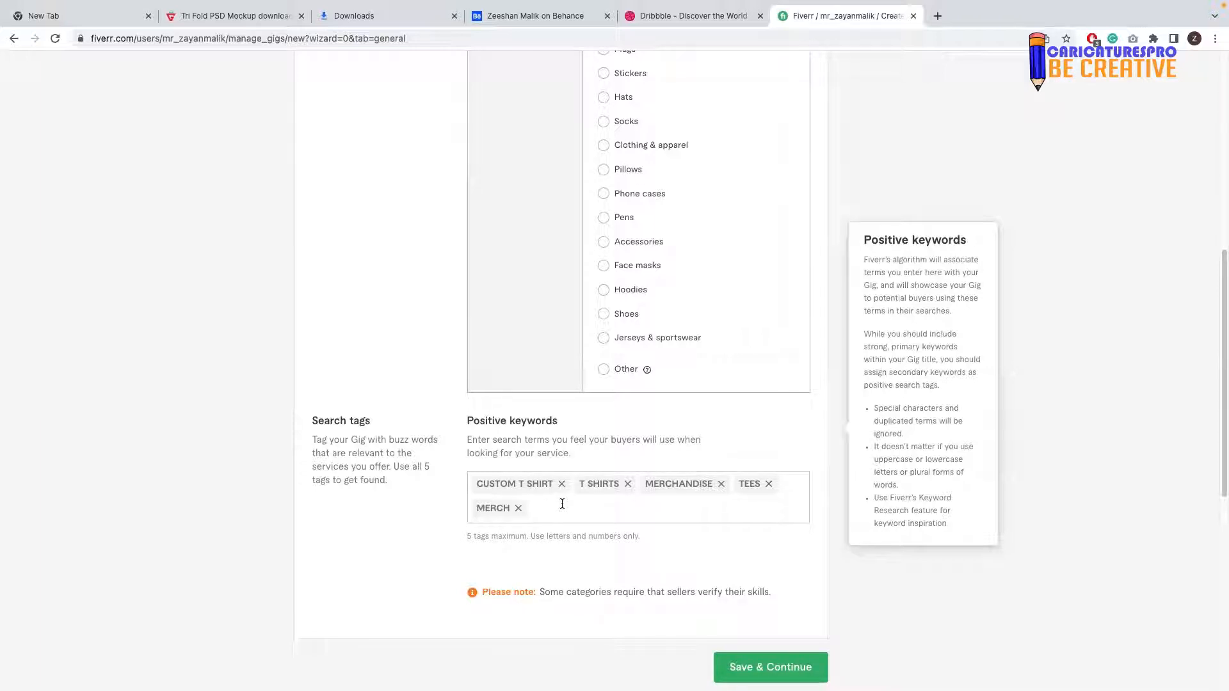
Step: Review the completed title, category, metadata and tags, and save the Overview page to continue to Pricing
scroll(624, 485, "up", 1)
scroll(668, 463, "up", 4)
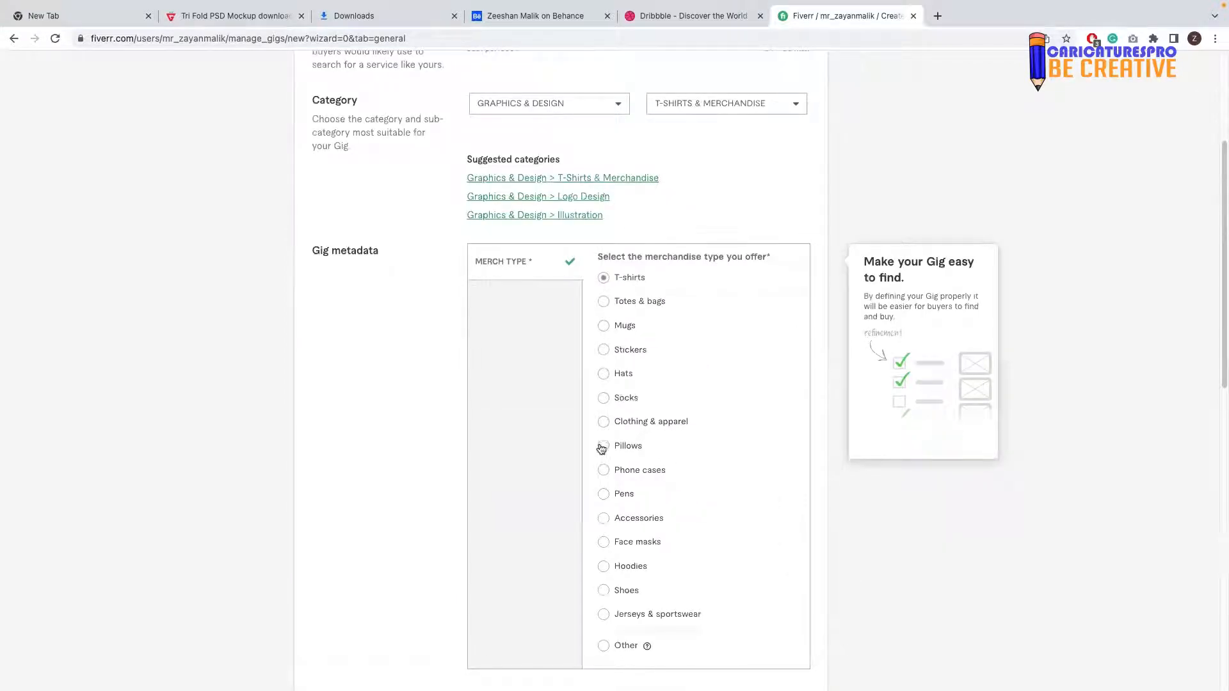
scroll(601, 450, "up", 4)
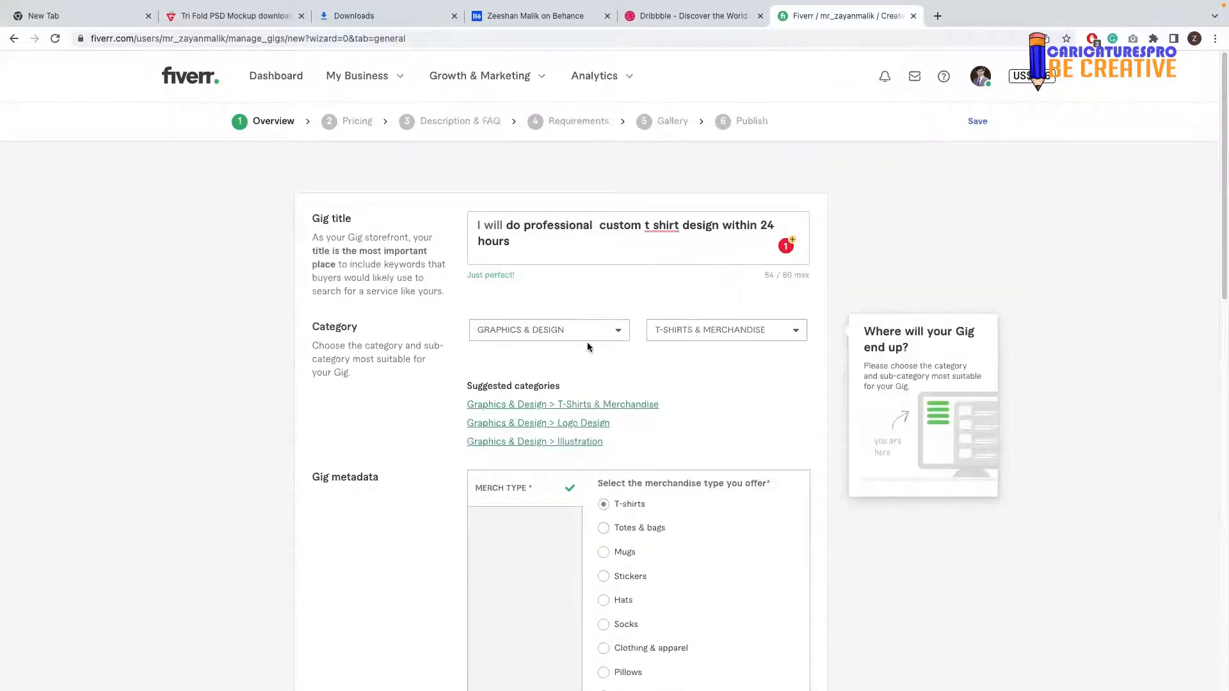
scroll(588, 345, "down", 7)
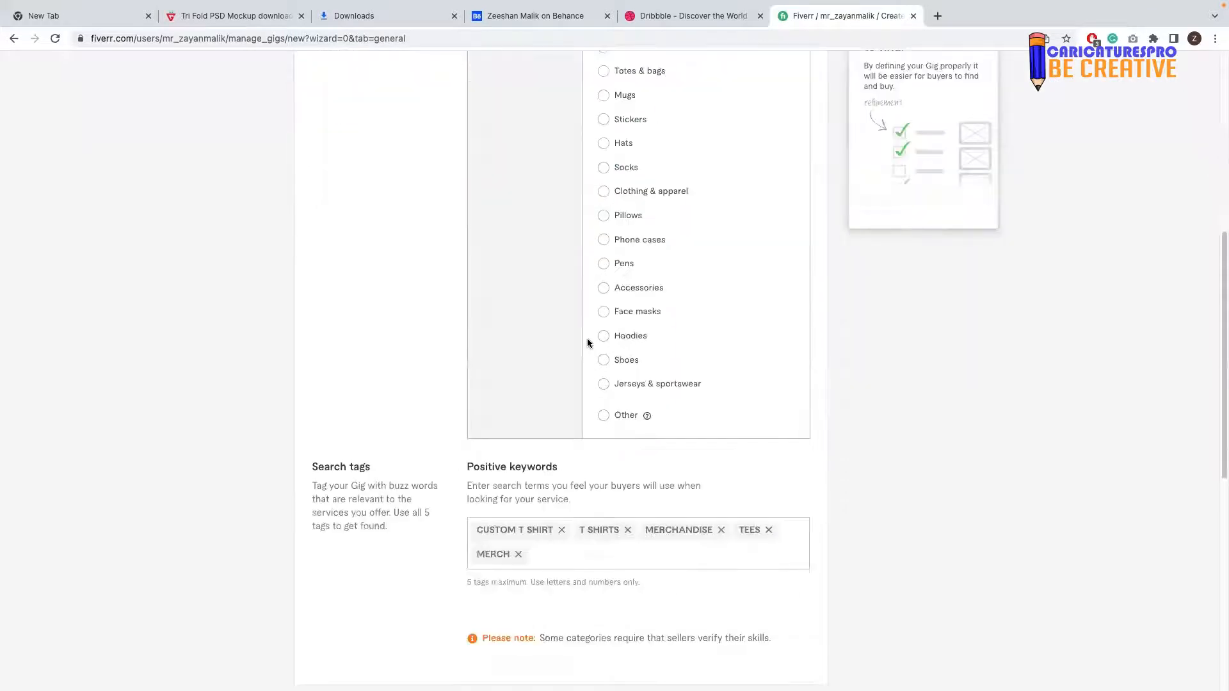
scroll(623, 394, "down", 5)
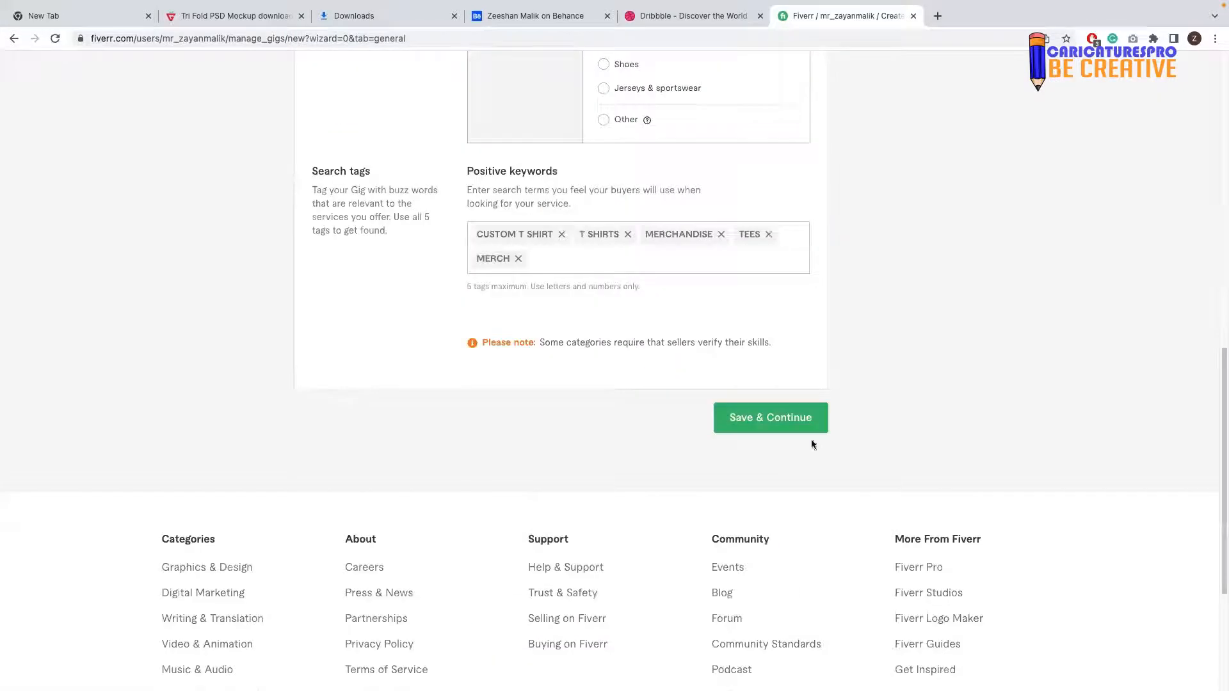
left_click(762, 421)
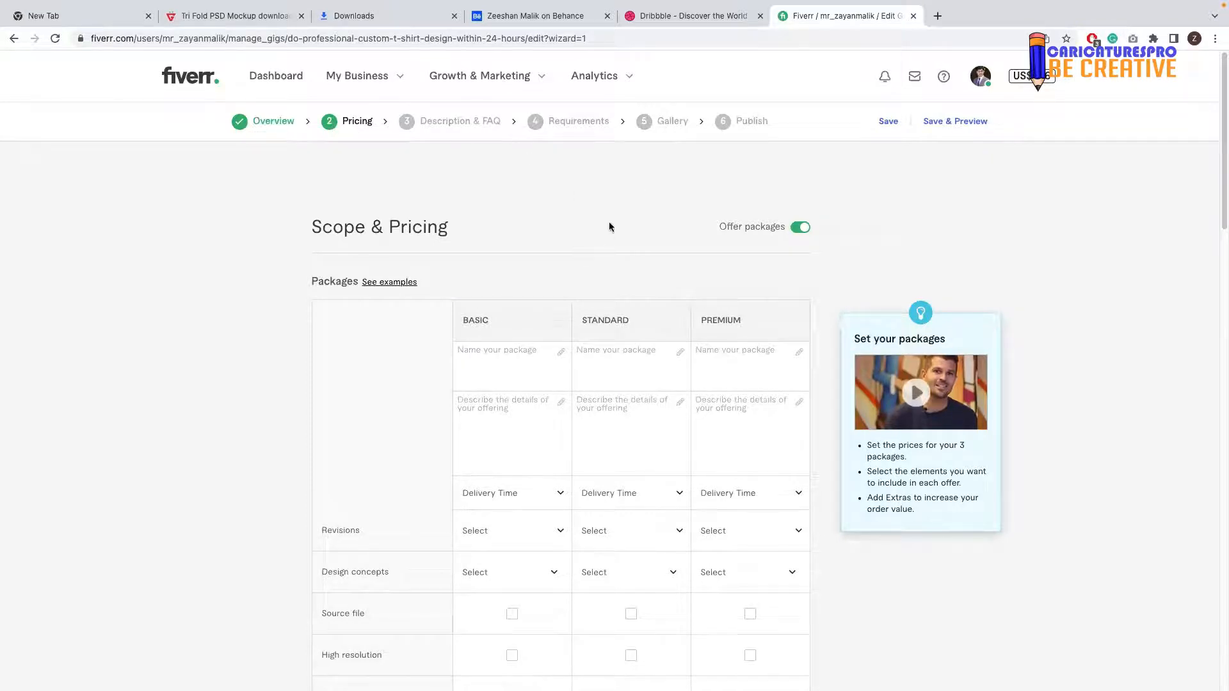
Step: Switch the Offer packages option off and on to compare the single-package and three-package layouts
left_click(800, 229)
scroll(546, 297, "down", 3)
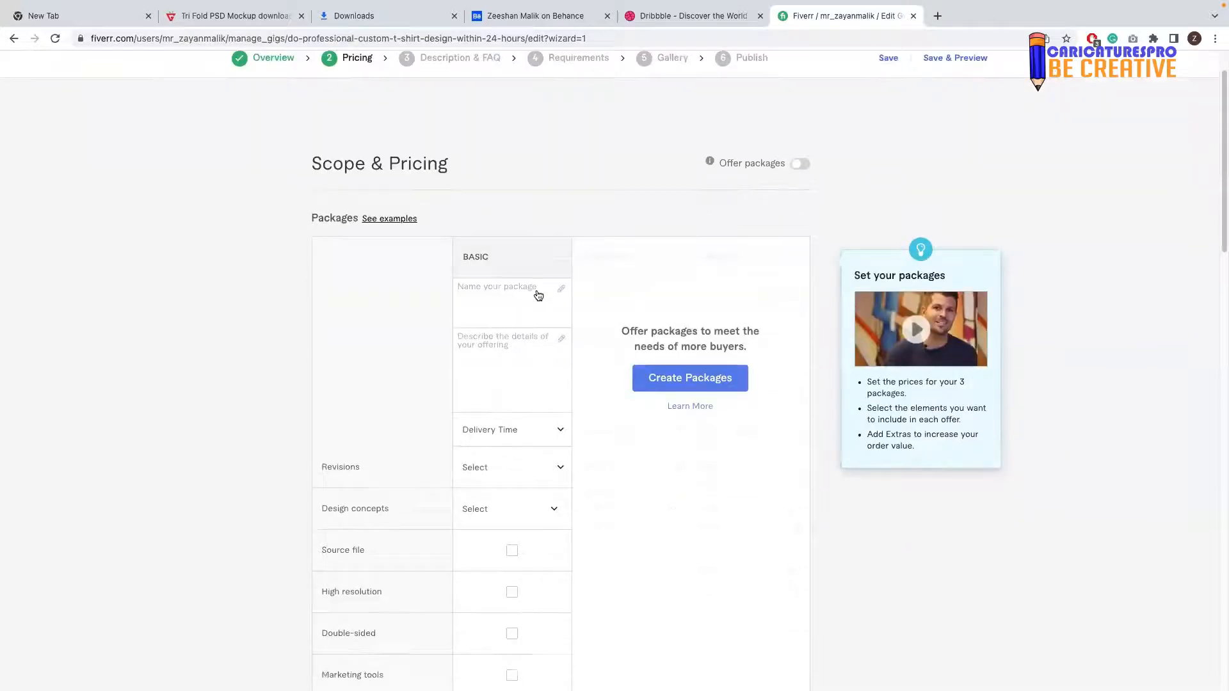
scroll(557, 287, "up", 1)
scroll(730, 205, "up", 1)
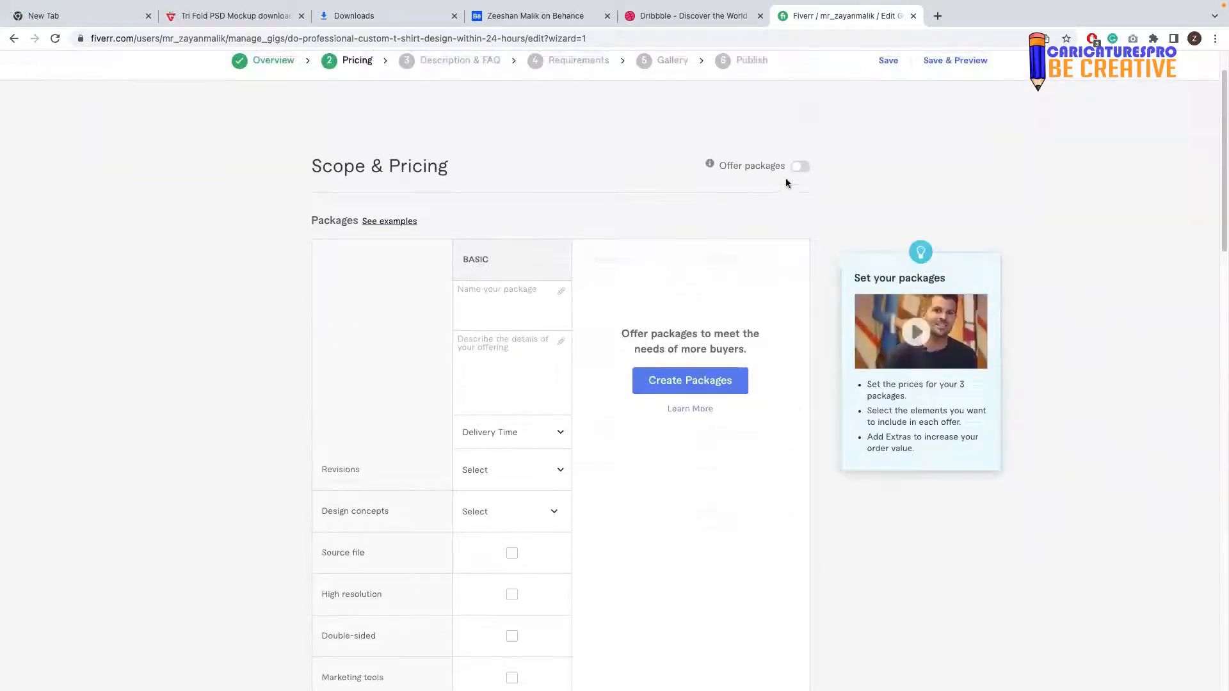
left_click(798, 167)
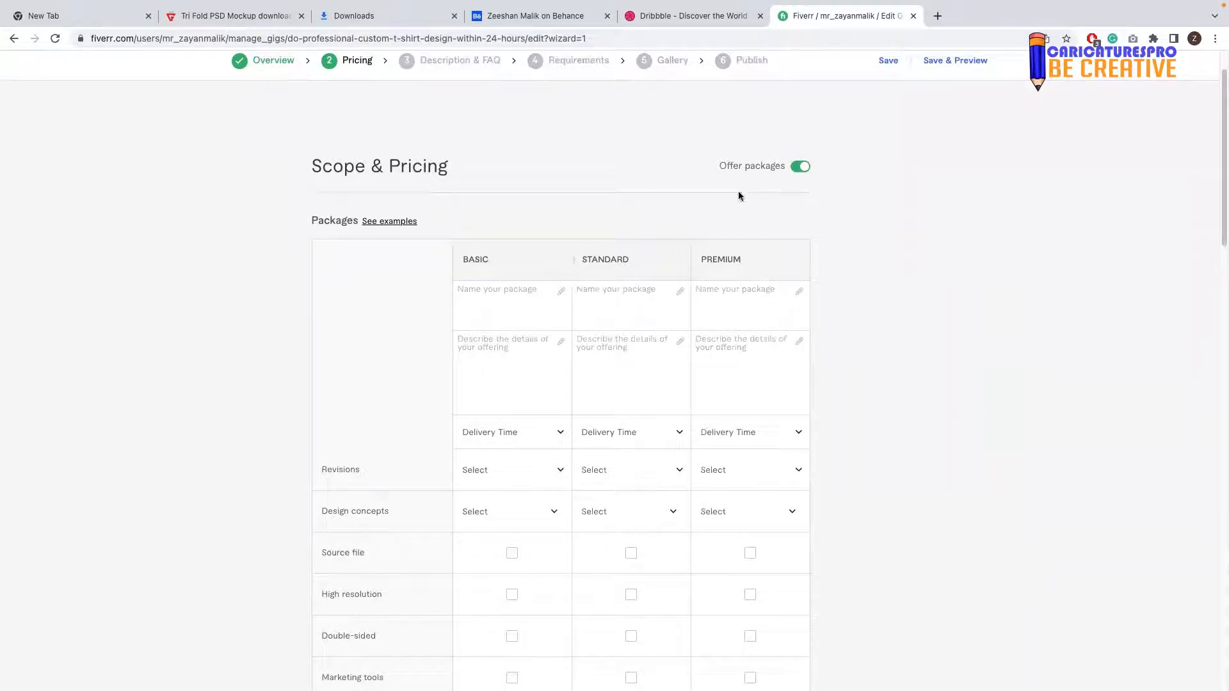
left_click(802, 168)
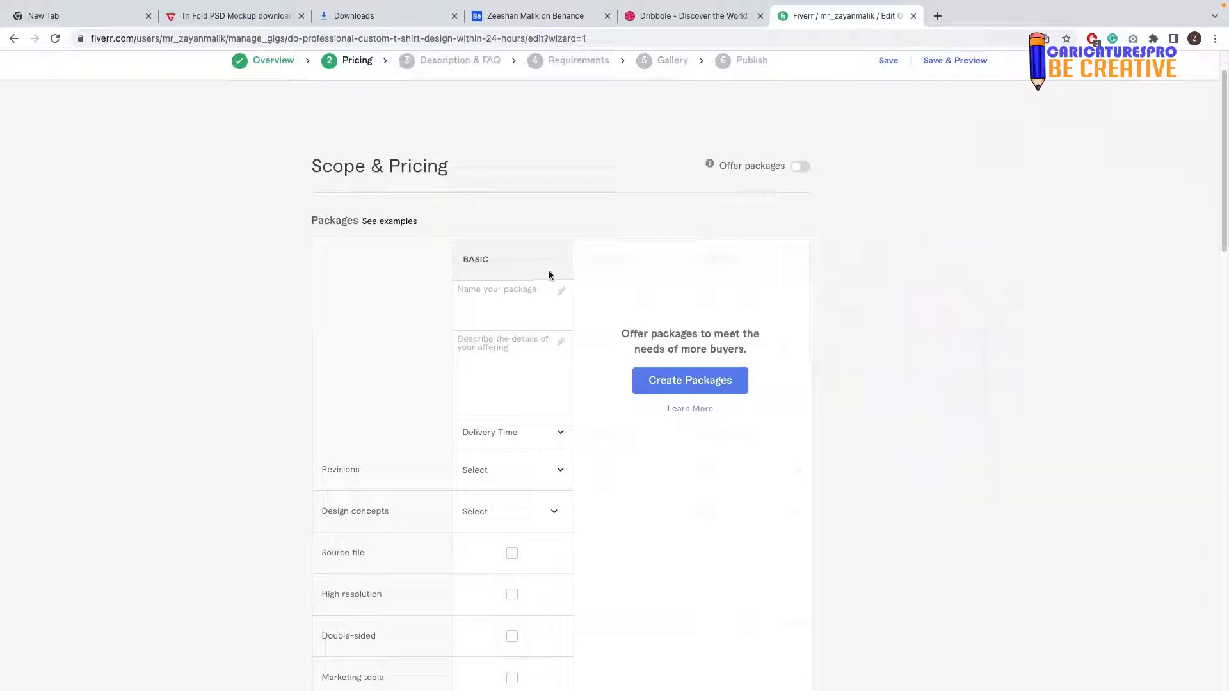
left_click(802, 171)
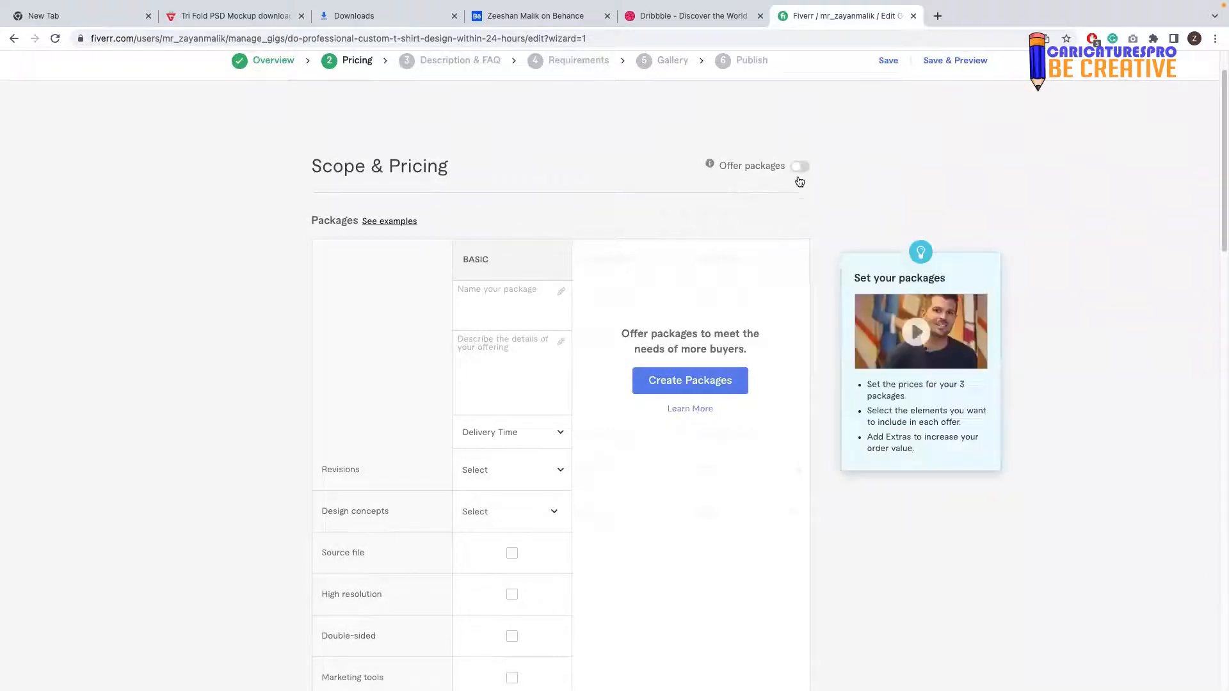
Step: Name the Basic tier "Basic package"
left_click(534, 288)
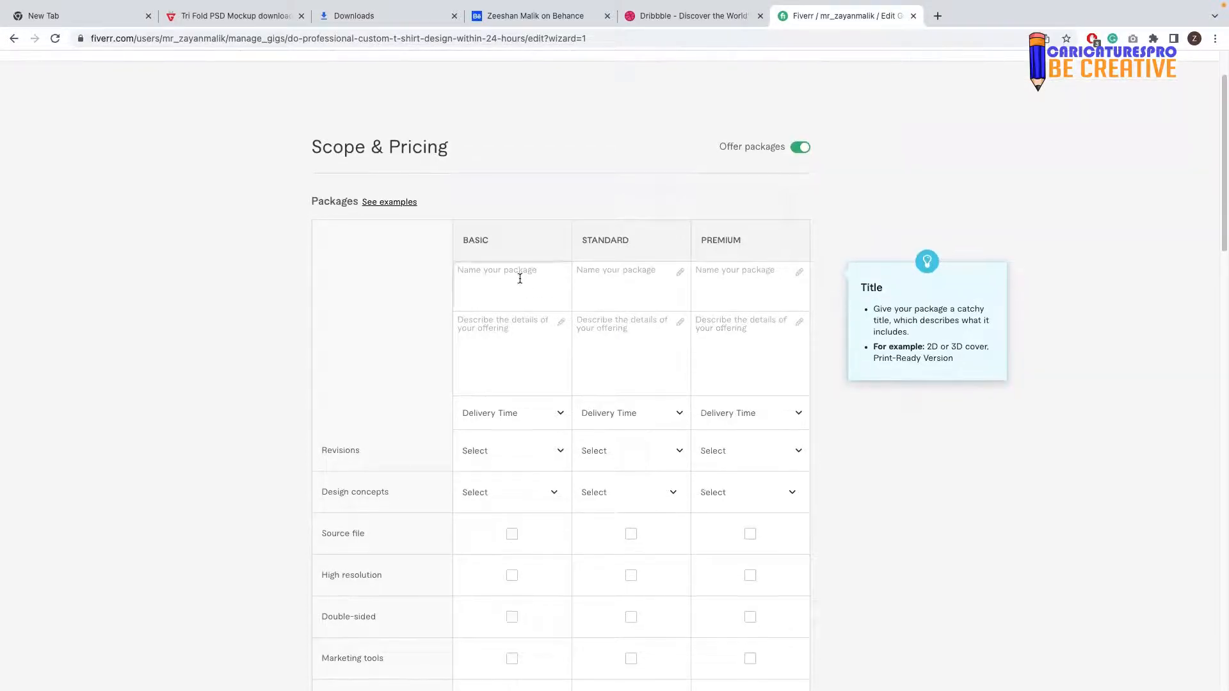
type("Basic")
type(" pavkeg")
key("BackSpace")
key("BackSpace")
key("BackSpace")
key("BackSpace")
type("ckage")
Step: Name the Standard tier "standard package" and the Premium tier "pro package"
left_click(625, 283)
type("standard ")
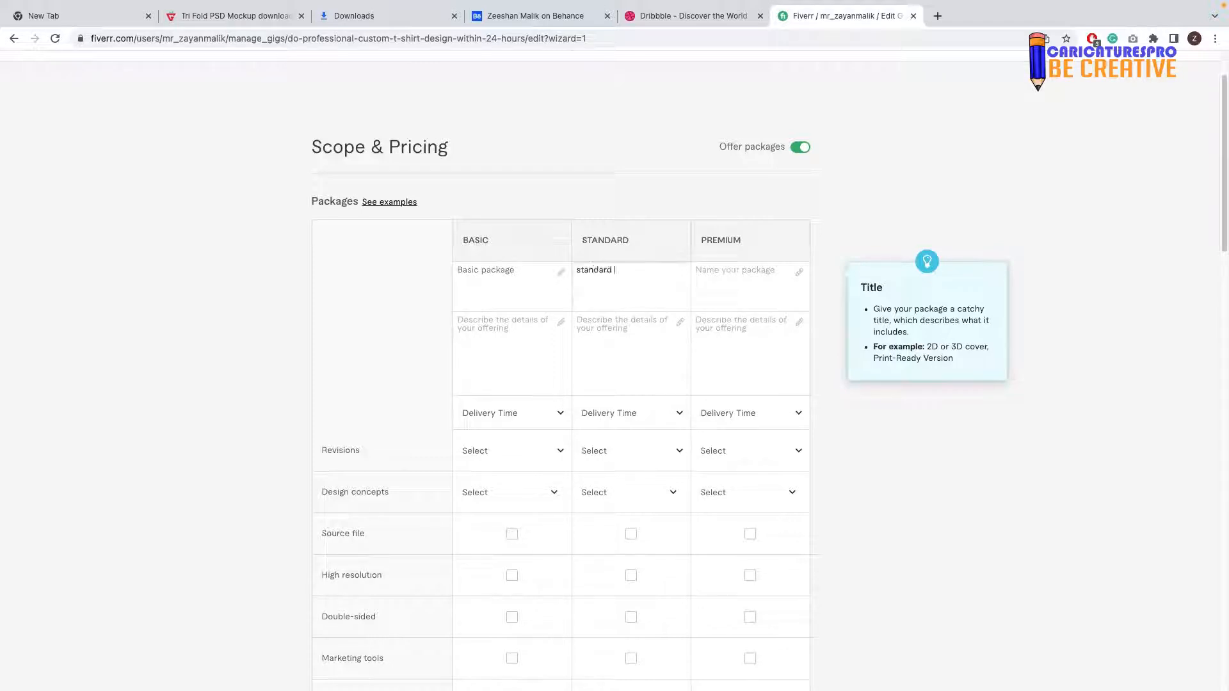
type("package")
left_click(751, 282)
type("pro")
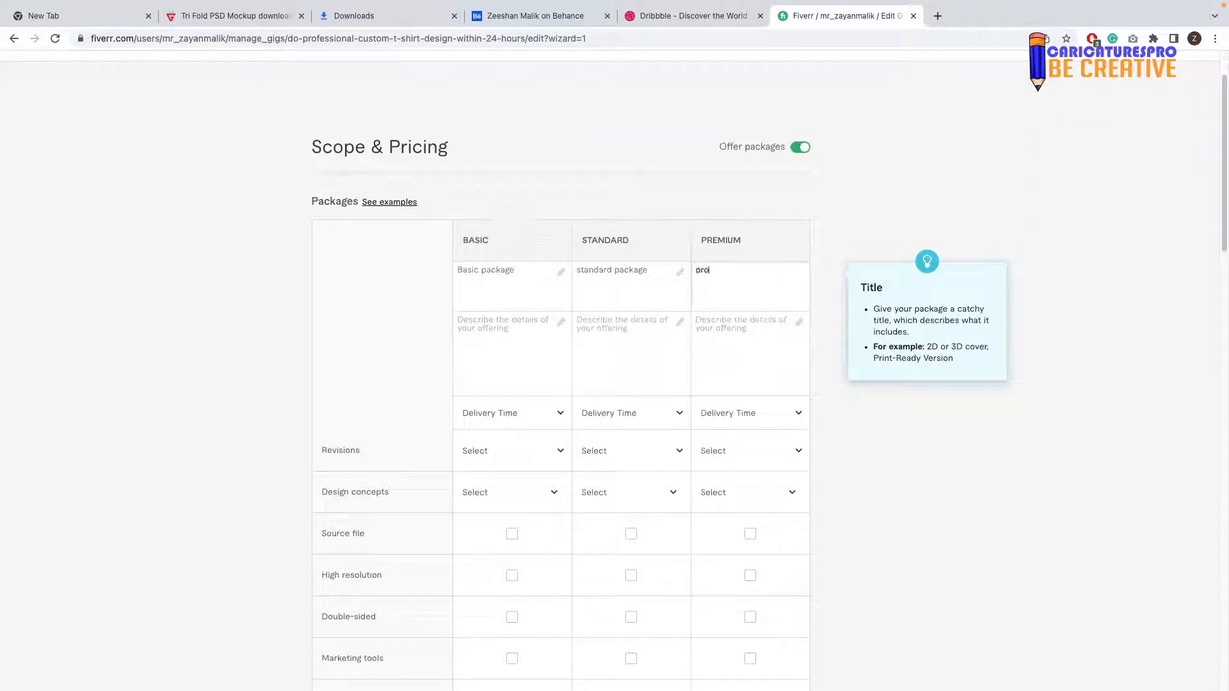
type(" package")
Step: Begin the Basic package's description with "2 custom t shirt design+"
scroll(589, 286, "down", 1)
left_click(582, 277)
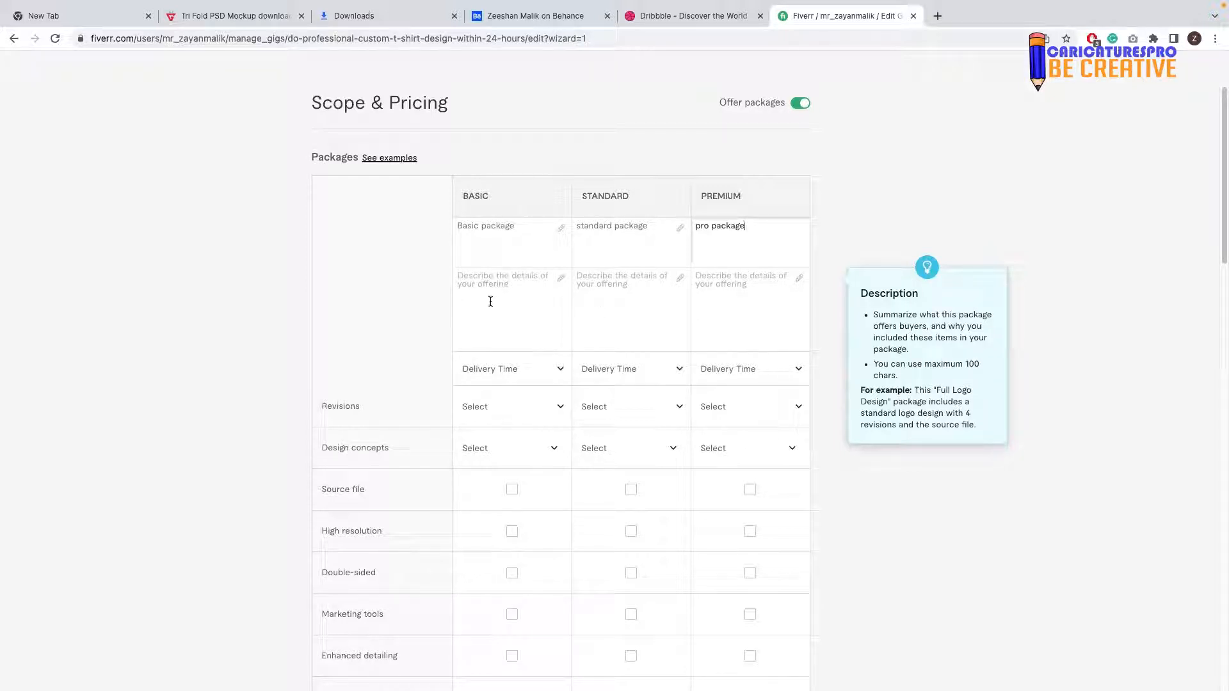
left_click(486, 283)
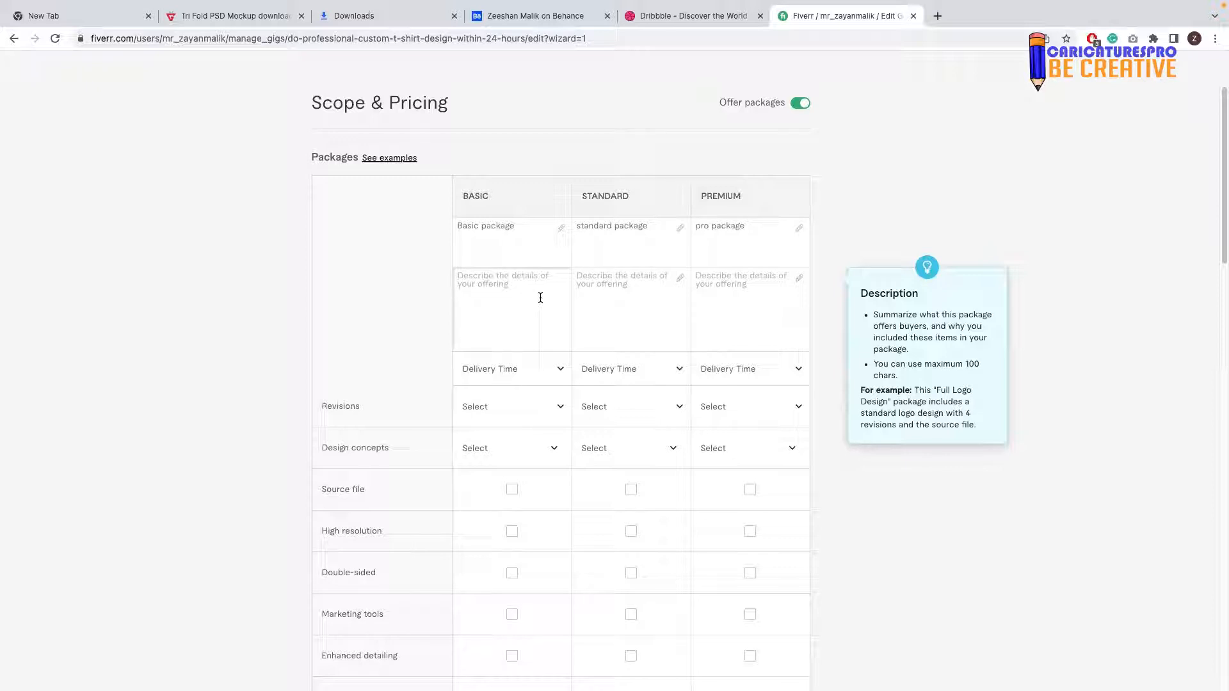
type("1")
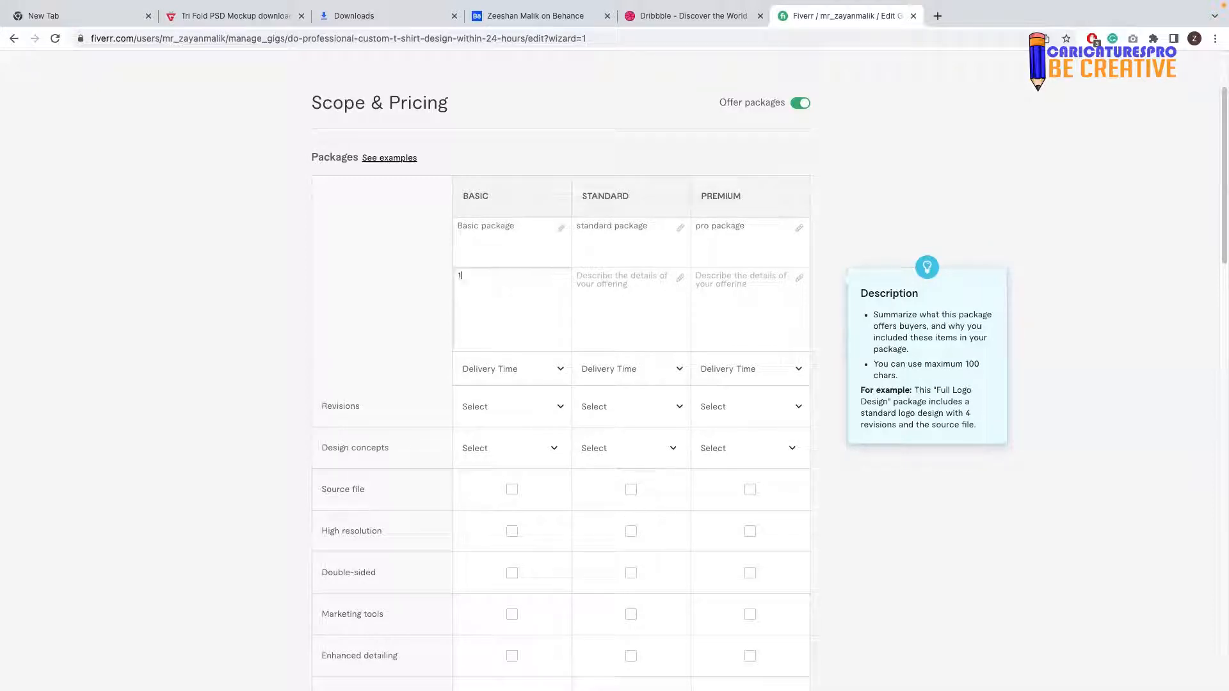
key("BackSpace")
type("2 t shir")
key("BackSpace")
key("BackSpace")
key("BackSpace")
key("BackSpace")
key("BackSpace")
type("cu")
type("stom t")
type(" shirt,")
type(" deso")
type("ign")
type("+ ")
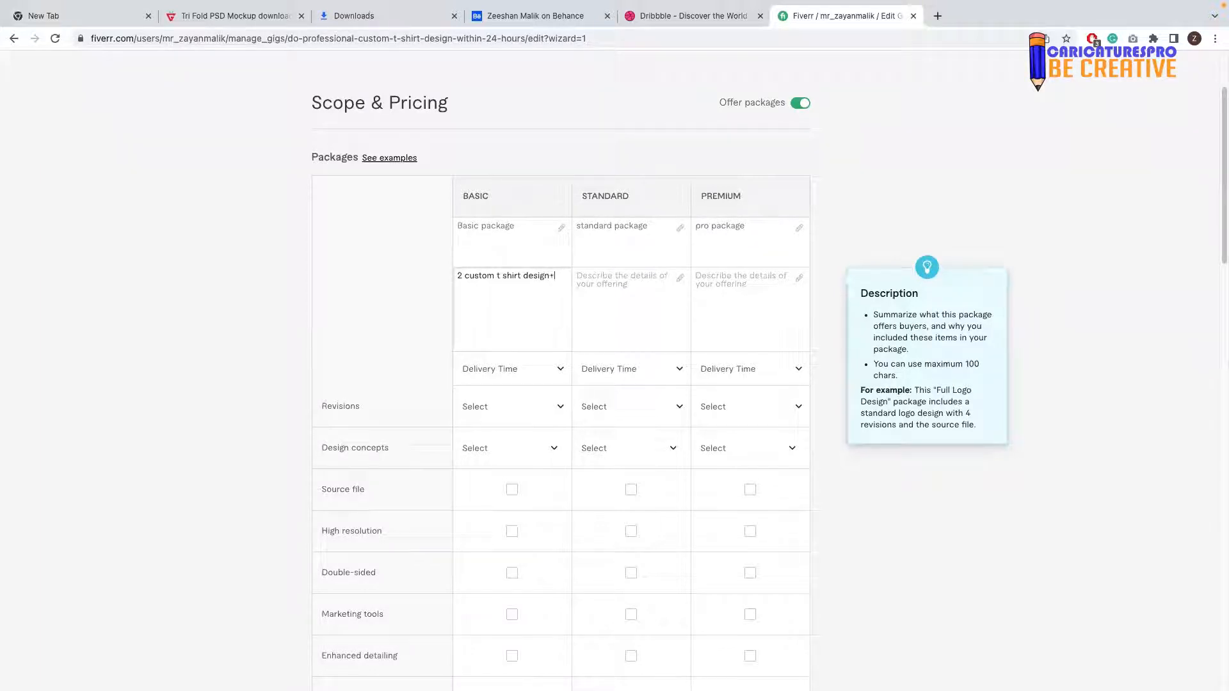
Step: Extend the Basic package's description with "Unlimited revisions+ source file for free+ 1 day deliver"
type("Unlimited revisions")
type("+ source fi")
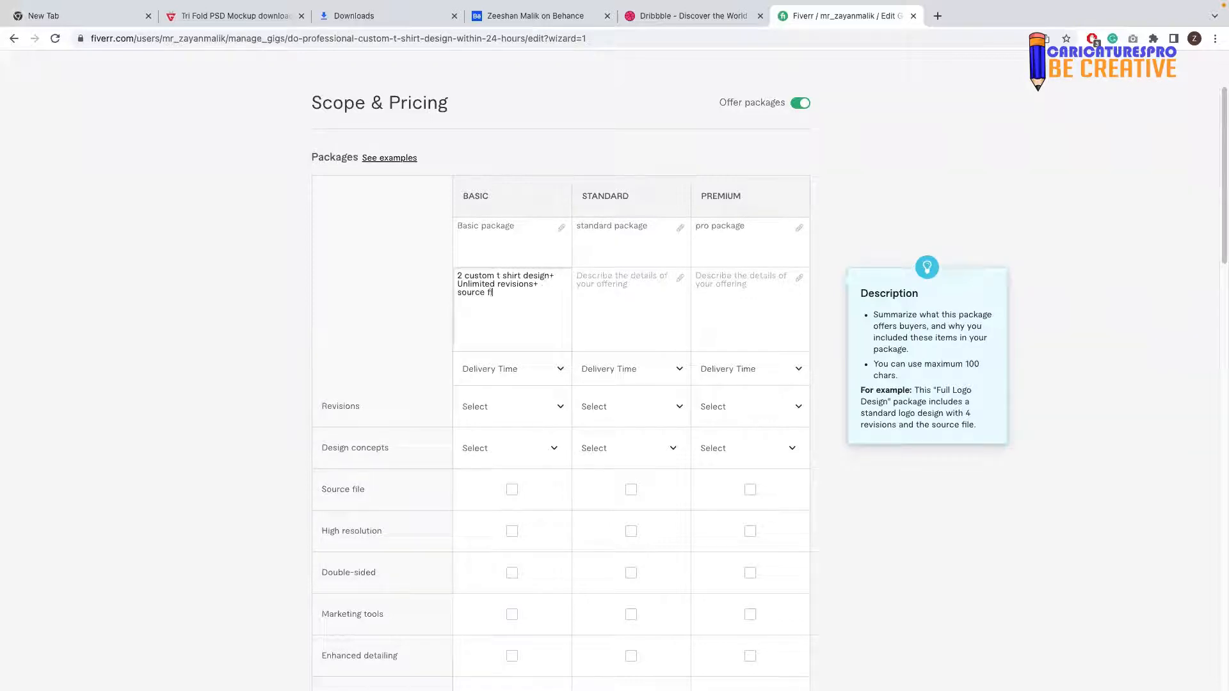
type("le fgo")
key("BackSpace")
key("BackSpace")
type("or free")
type("+ 1 day deliver")
Step: Copy the Basic package's description into the Standard package and change its design count to 4
left_click_drag(515, 299, 448, 278)
key("ctrl+c")
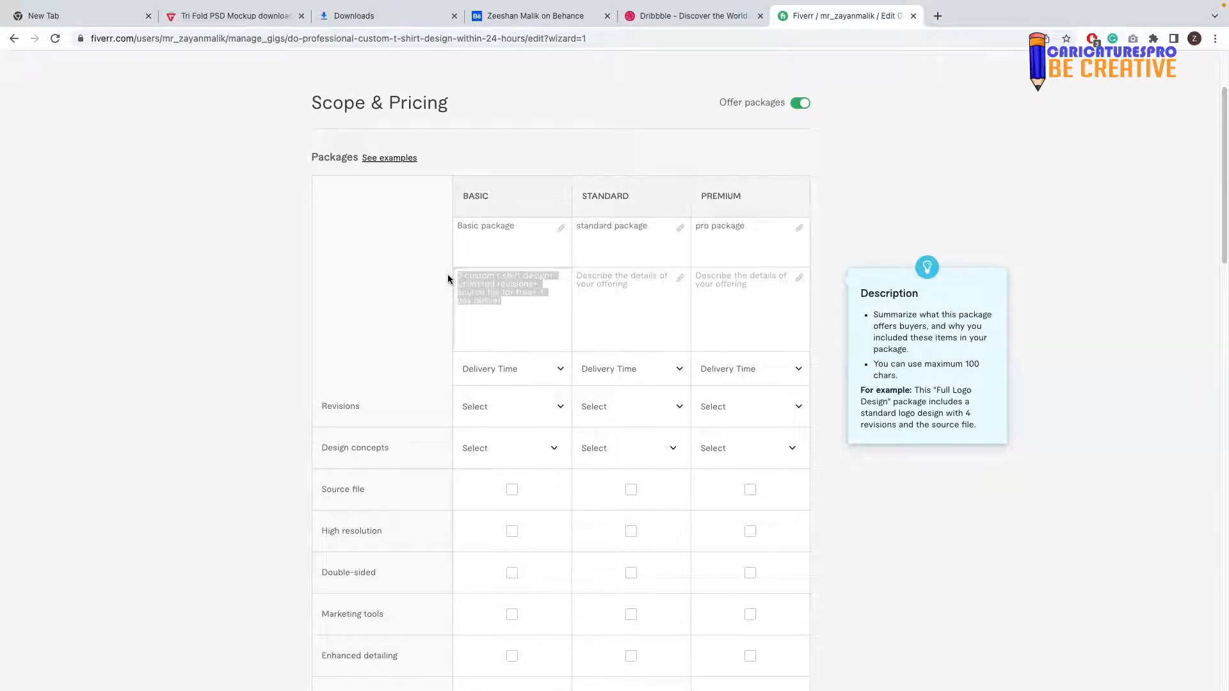
left_click(600, 294)
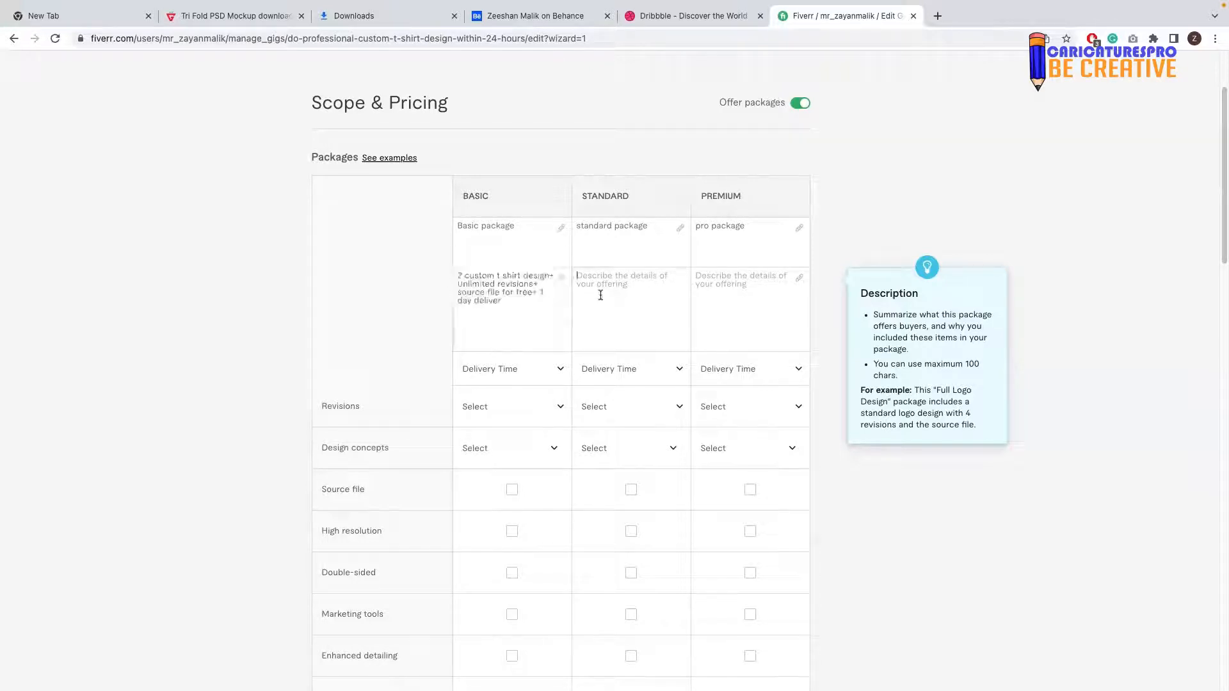
key("ctrl+v")
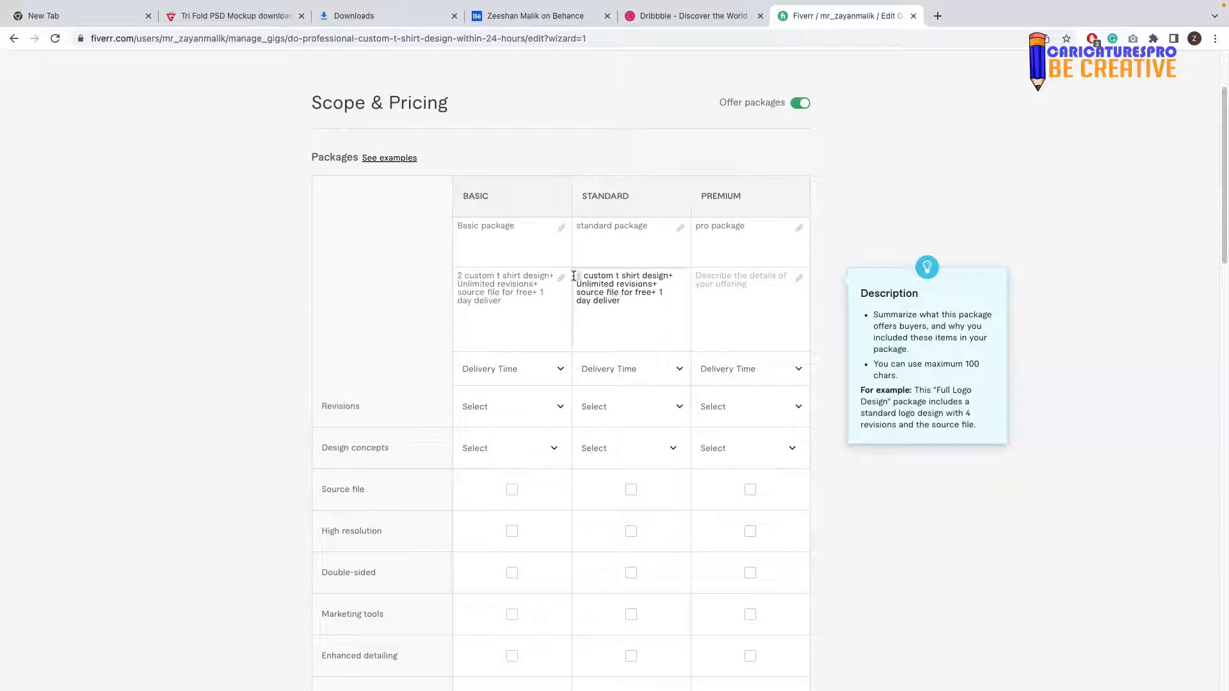
type("3")
left_click_drag(581, 277, 572, 279)
type("4")
Step: Change the number of custom t-shirt designs to 1 in the Basic description and 3 in the Standard description
left_click_drag(464, 276, 453, 275)
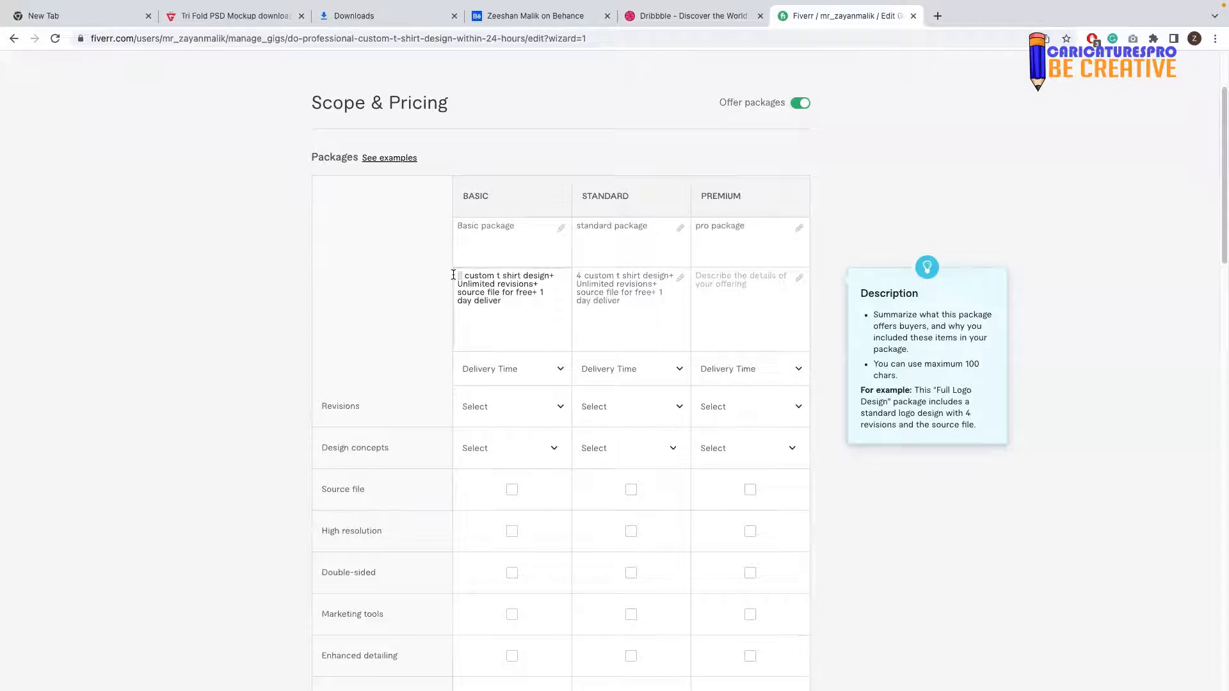
type("1")
left_click_drag(582, 276, 570, 275)
type("2")
key("BackSpace")
type("3")
Step: Copy the Standard description into the Premium package and change its design count to 5
left_click_drag(587, 290, 572, 280)
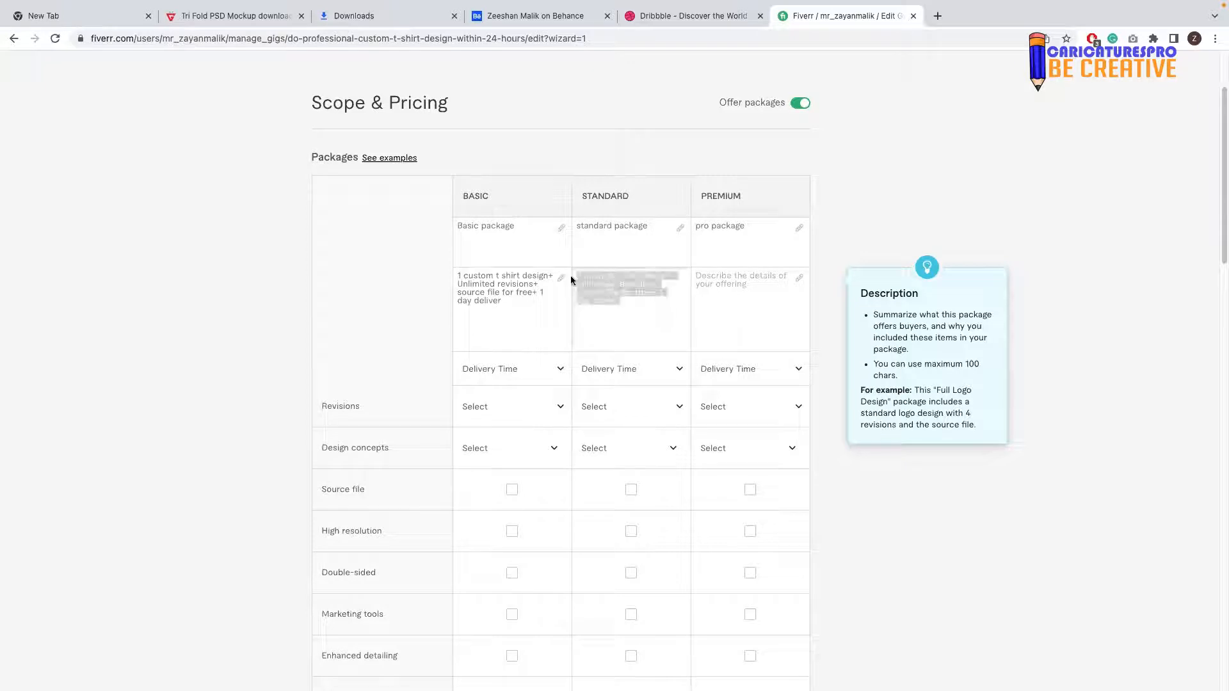
key("ctrl+c")
left_click(724, 282)
key("ctrl+v")
left_click_drag(702, 278, 690, 276)
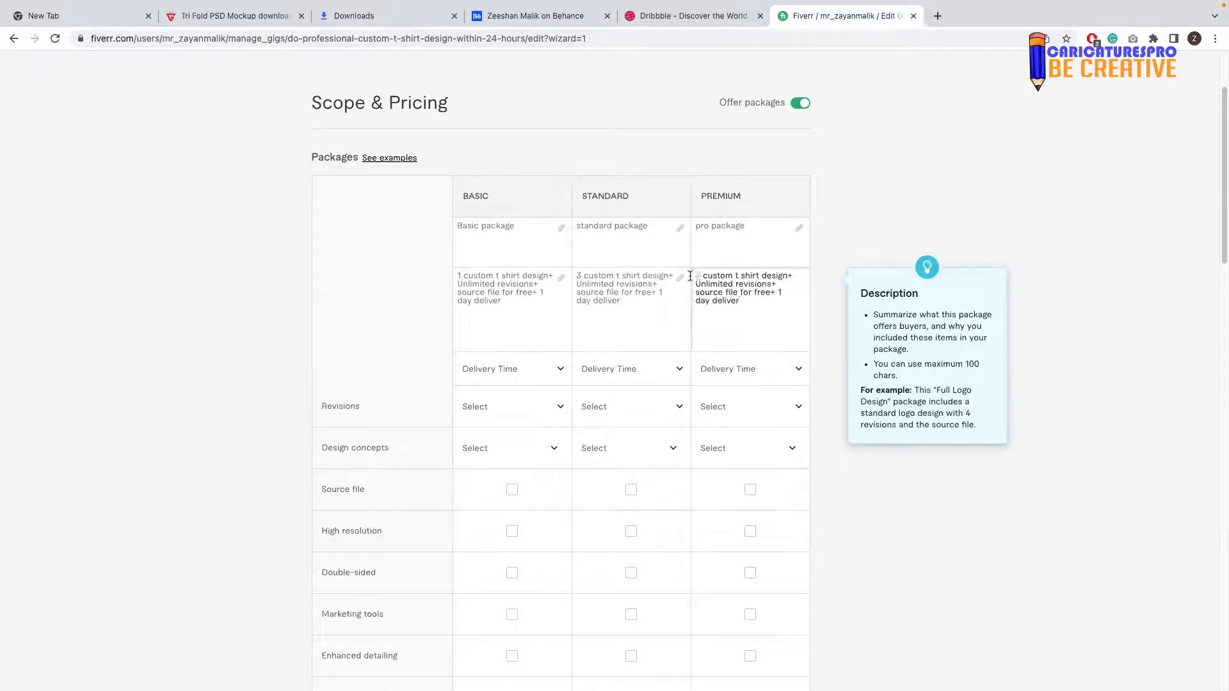
type("5")
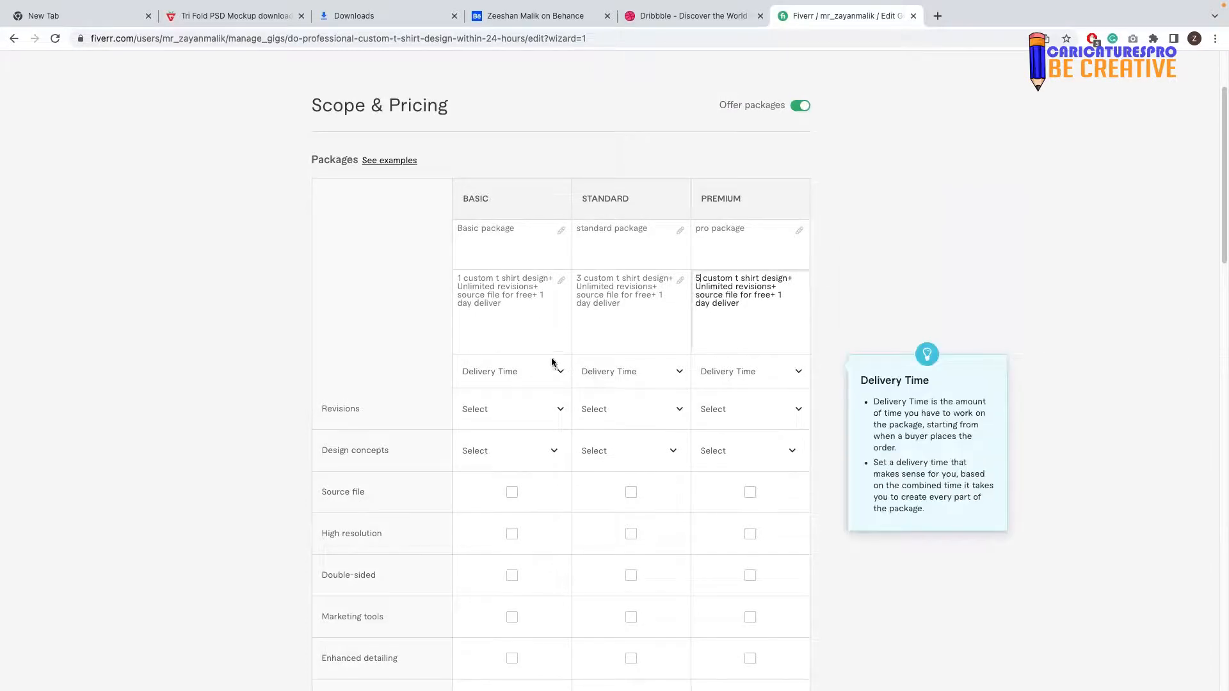
Step: Set the delivery time to 1 day Delivery for the Basic, Standard and Premium packages
left_click(516, 375)
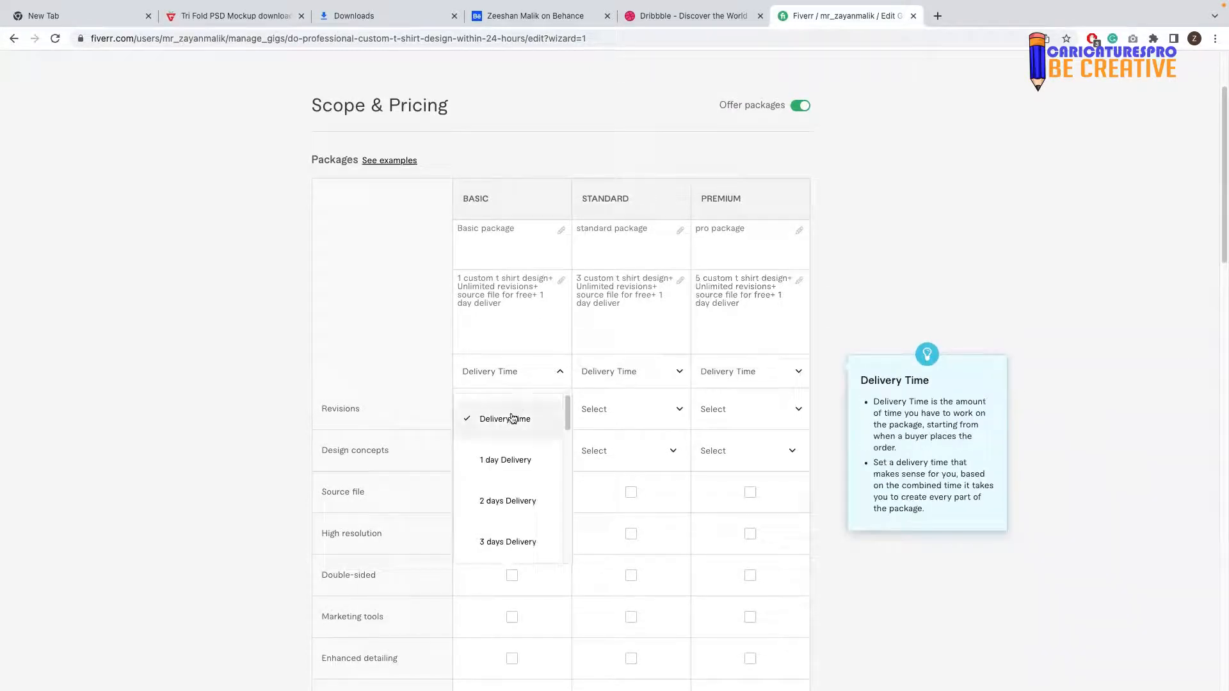
left_click(503, 461)
left_click(653, 371)
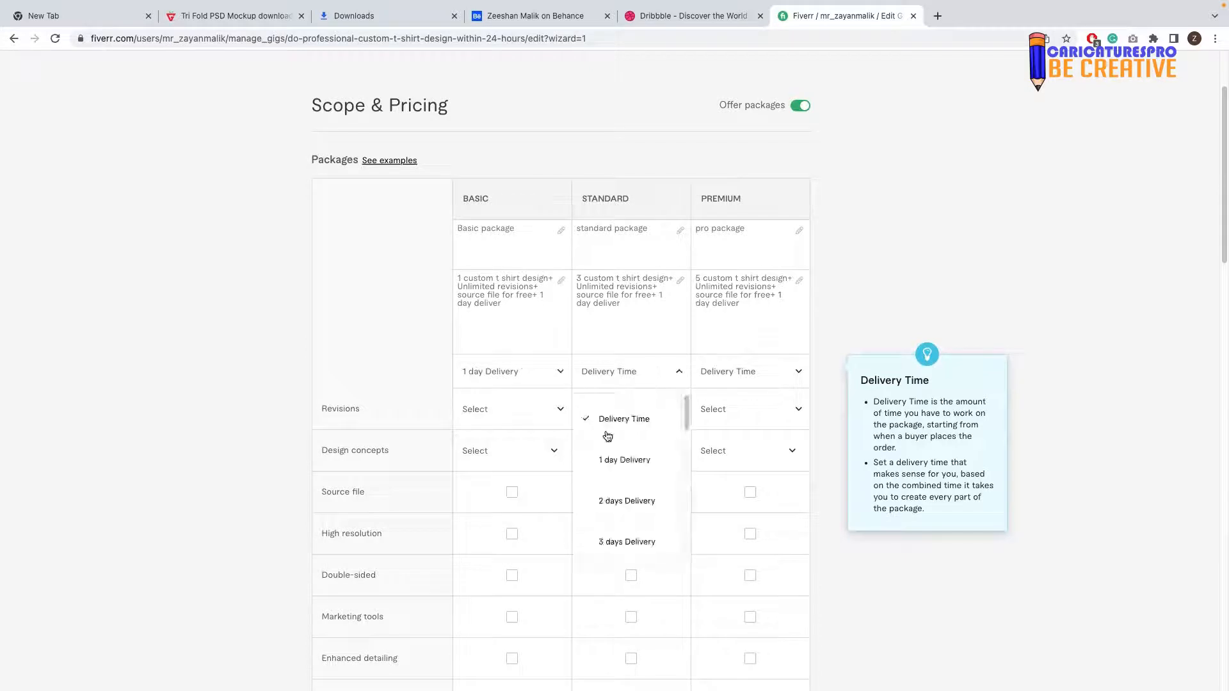
left_click(625, 460)
left_click(755, 375)
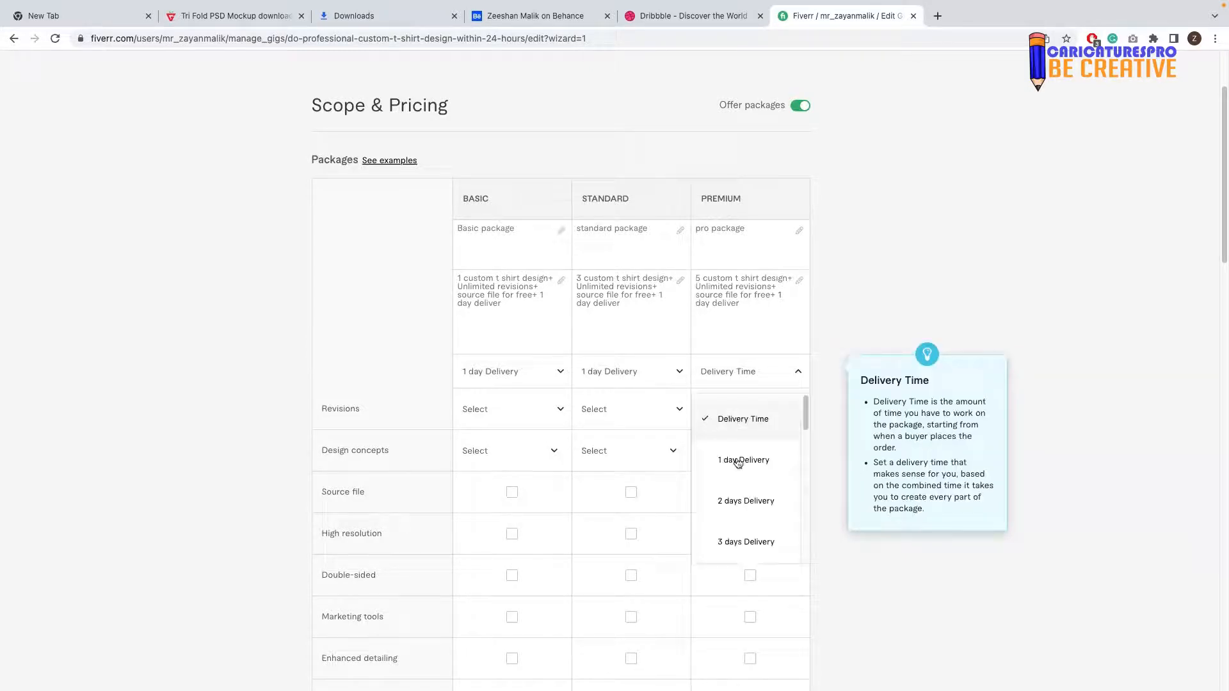
left_click(738, 461)
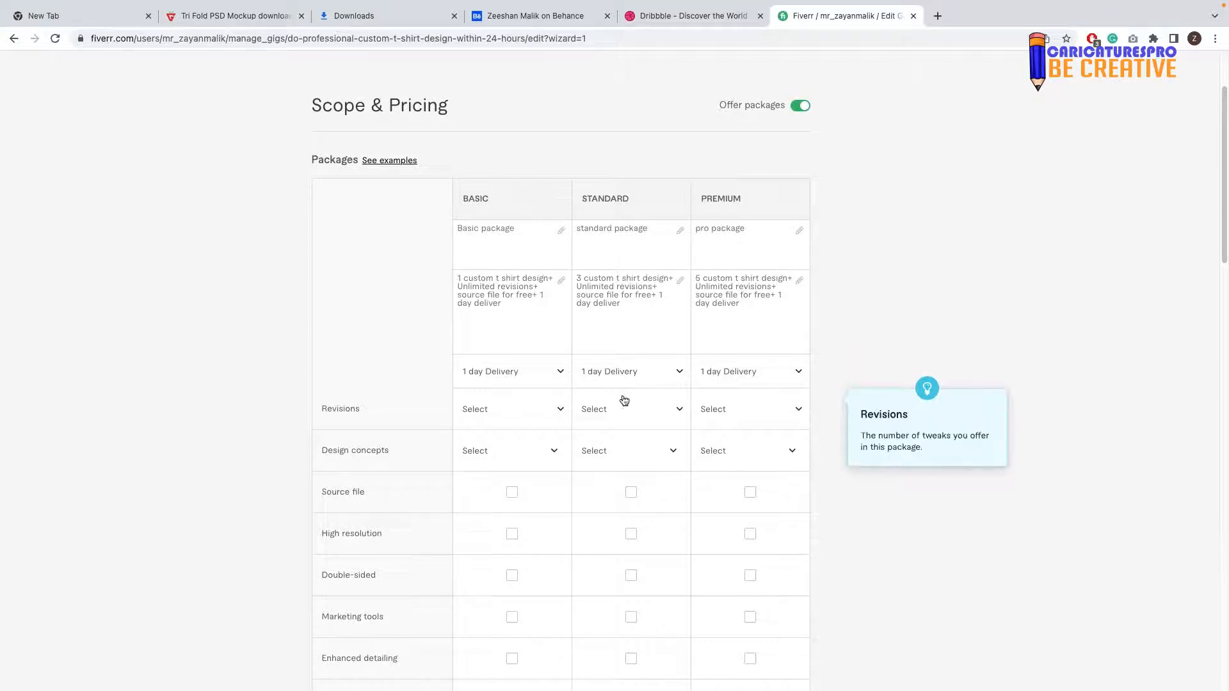
Step: Set revisions to UNLIMITED for all three packages
scroll(576, 406, "down", 1)
scroll(448, 387, "down", 1)
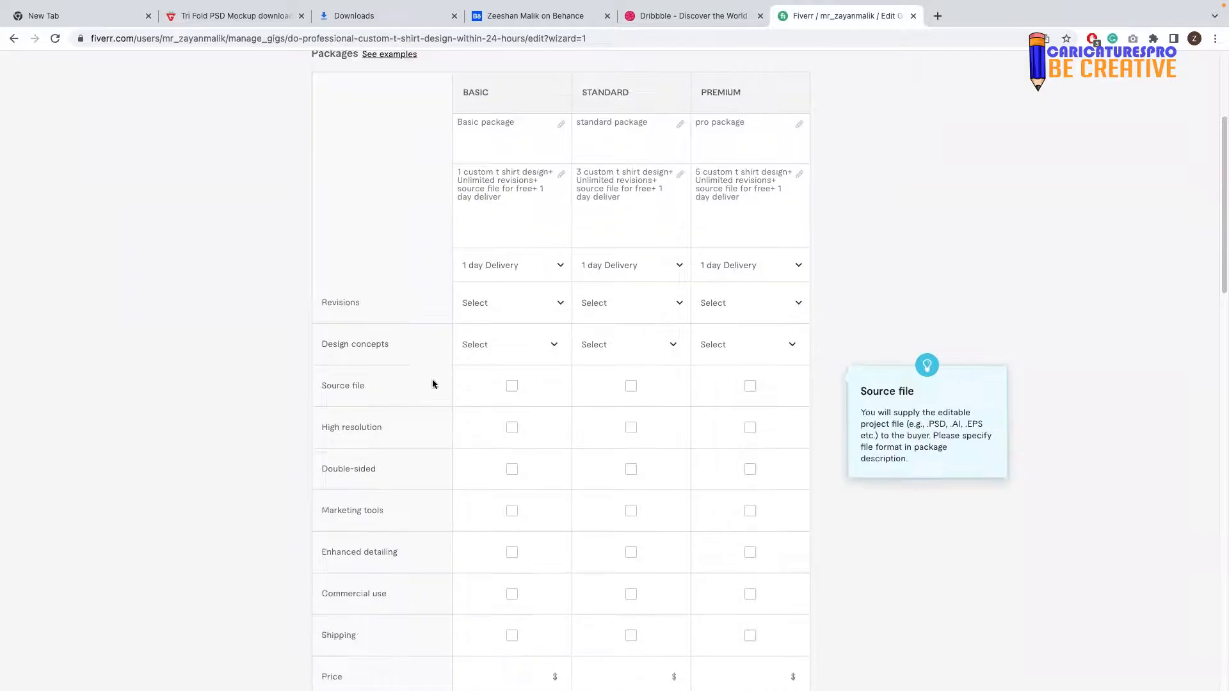
left_click(512, 311)
scroll(493, 431, "down", 5)
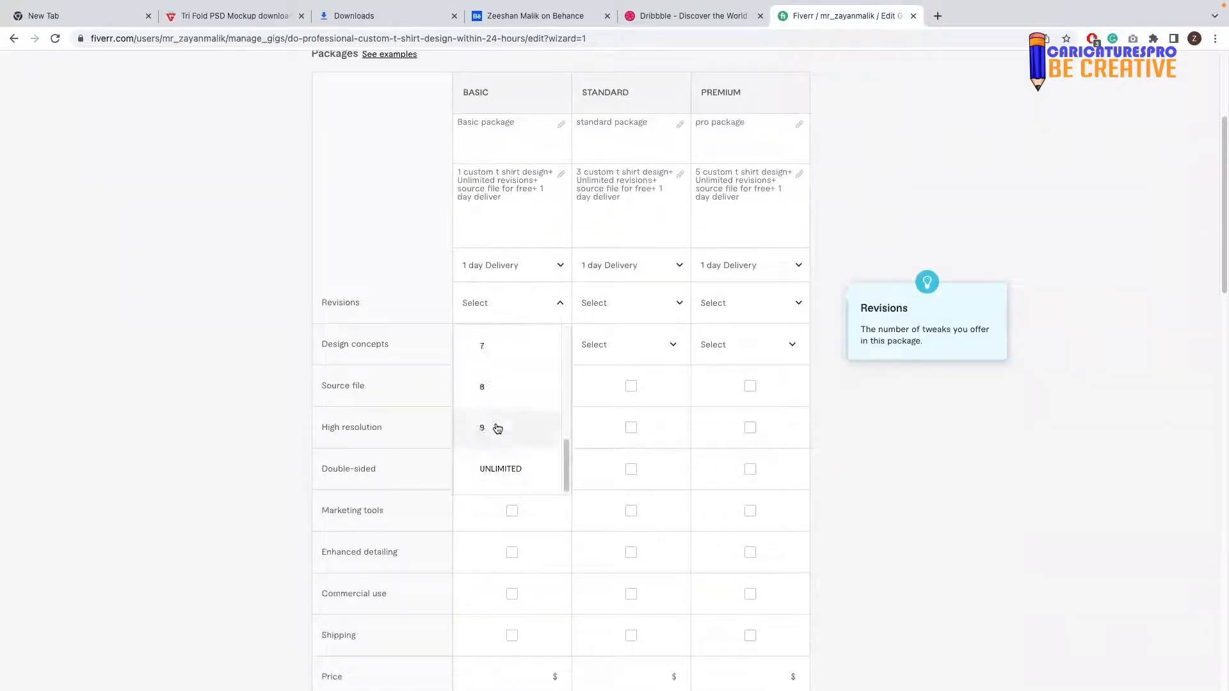
left_click(535, 454)
left_click(620, 310)
scroll(608, 416, "down", 5)
left_click(626, 471)
left_click(733, 310)
scroll(730, 422, "down", 5)
left_click(743, 480)
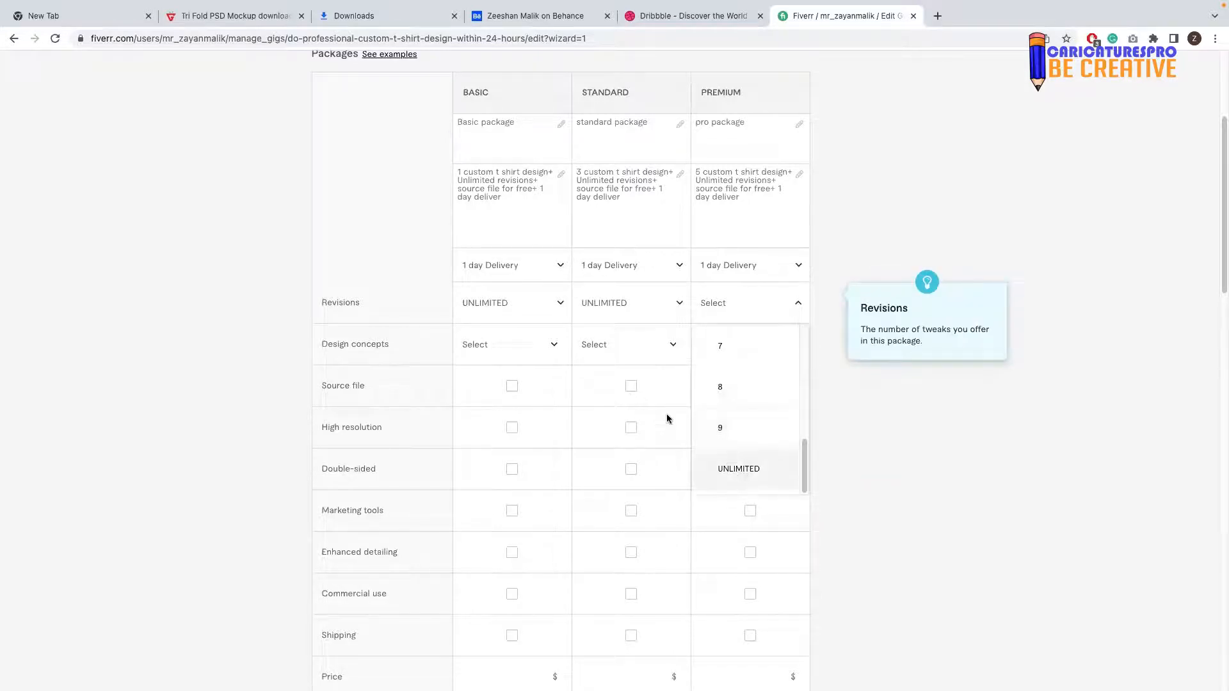
Step: Set the design concepts to 1 for Basic, 3 for Standard and 5 for Premium
left_click(482, 357)
left_click(489, 438)
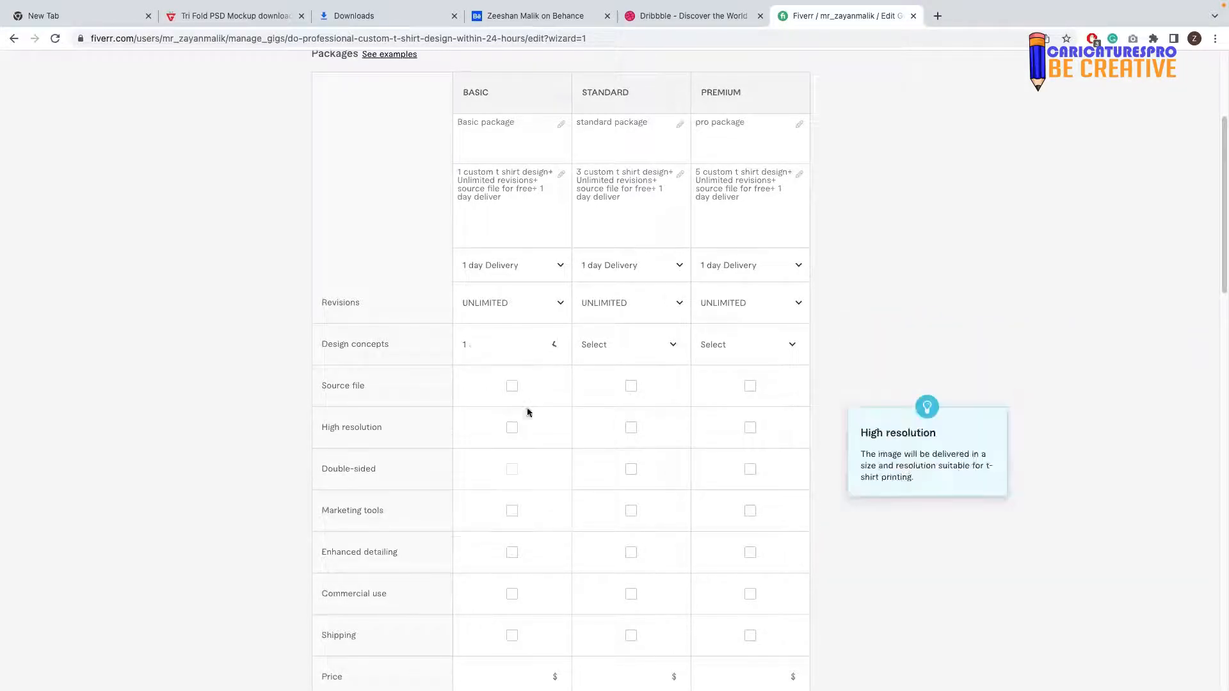
left_click(636, 348)
scroll(613, 471, "down", 1)
left_click(607, 492)
left_click(736, 350)
scroll(741, 450, "down", 4)
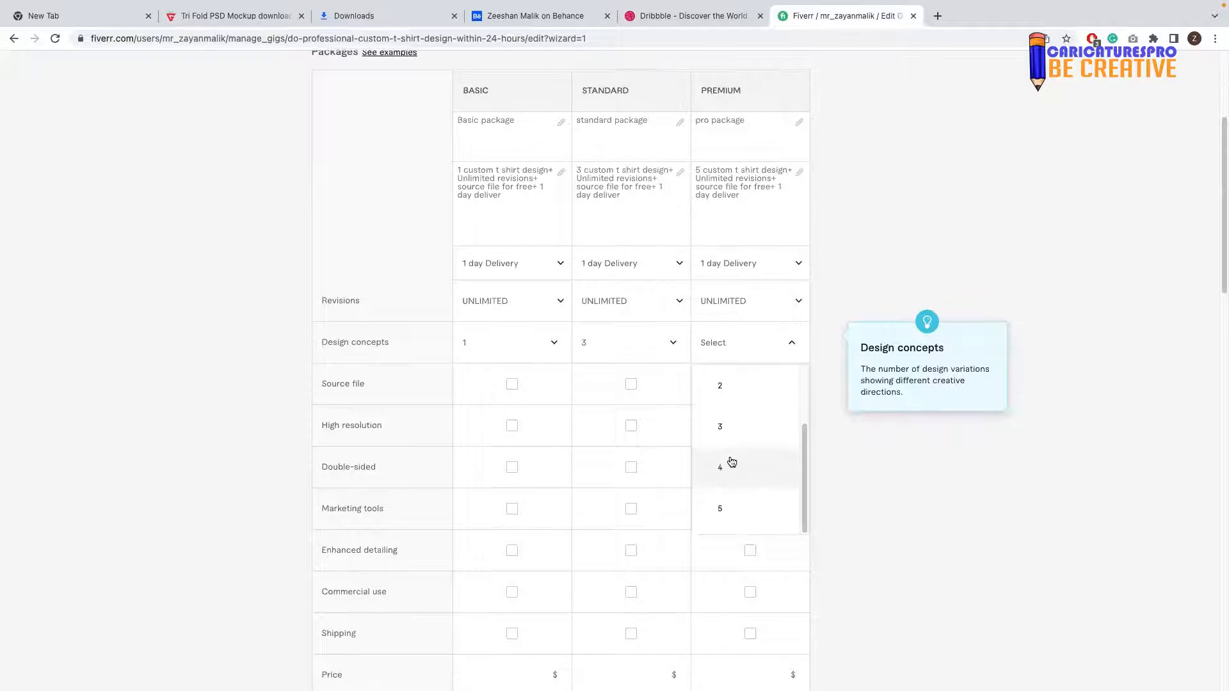
left_click(724, 486)
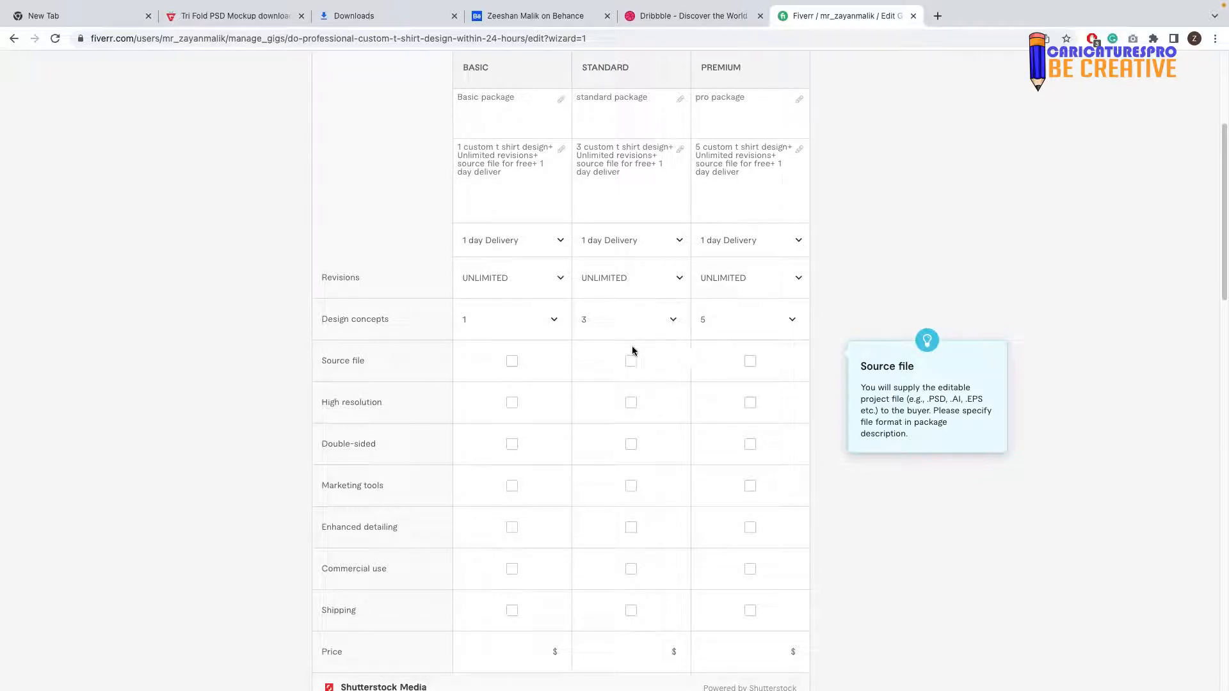
Step: Include the source file in the Basic, Standard and Premium packages
left_click(515, 366)
left_click(633, 363)
left_click(752, 363)
scroll(628, 379, "down", 1)
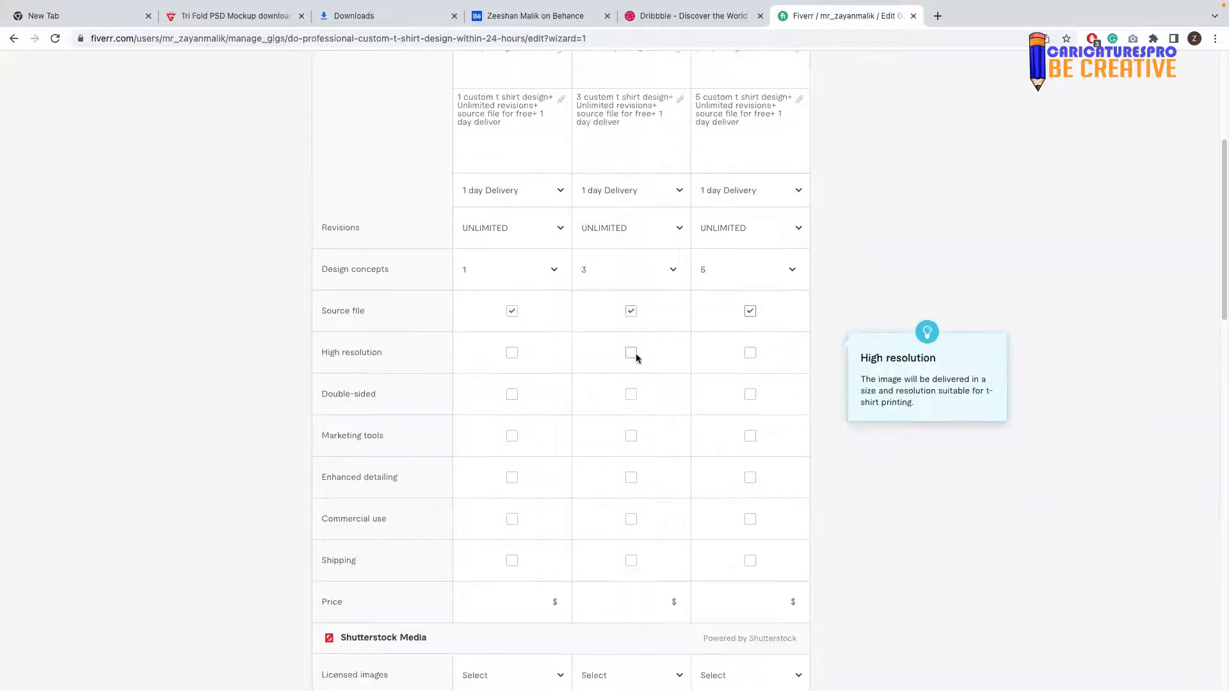
Step: Include high resolution in all three packages and double-sided design in the Premium package only
left_click(533, 363)
left_click(632, 356)
left_click(750, 395)
Step: Include enhanced detailing in the Premium and Standard packages
scroll(588, 424, "down", 1)
scroll(585, 421, "down", 1)
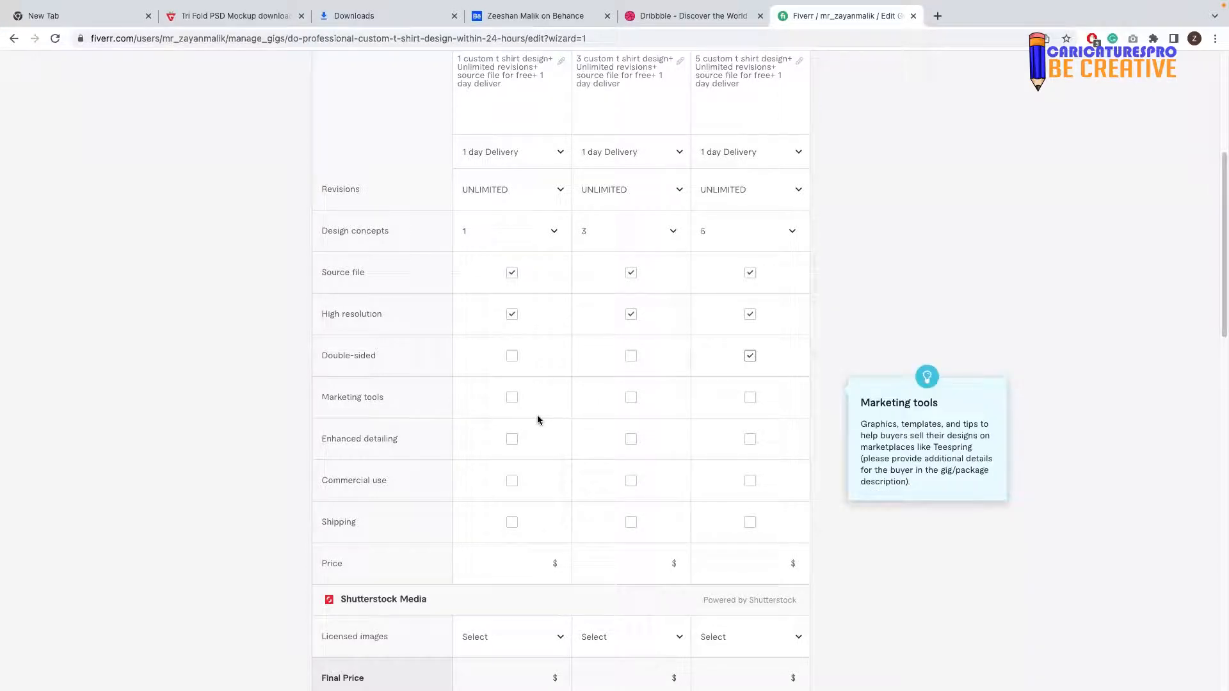
scroll(684, 420, "down", 1)
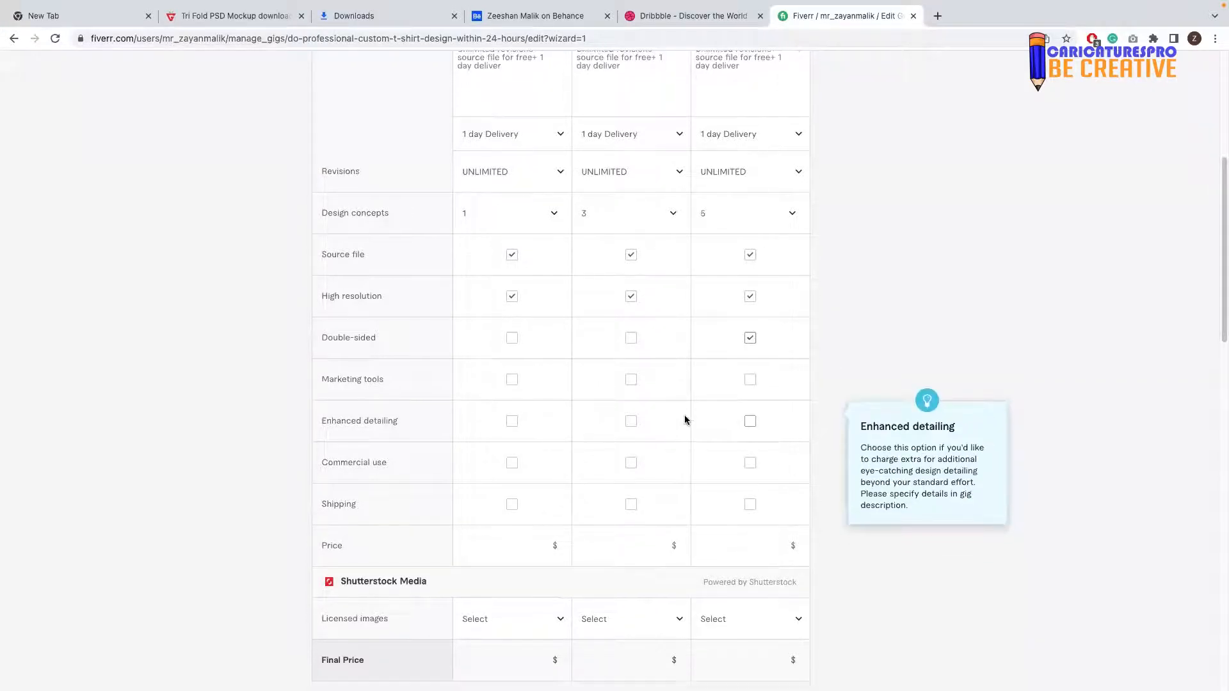
left_click(750, 422)
left_click(632, 423)
Step: Include commercial use in the Basic, Standard and Premium packages
scroll(580, 420, "down", 1)
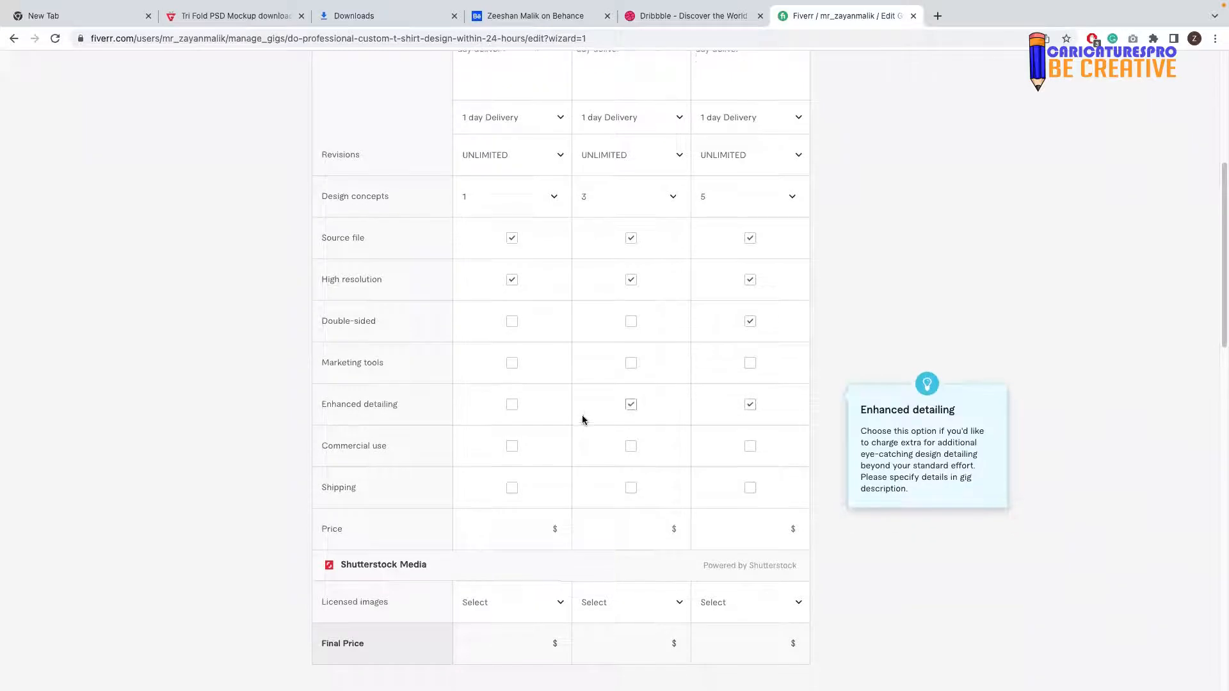
left_click(512, 446)
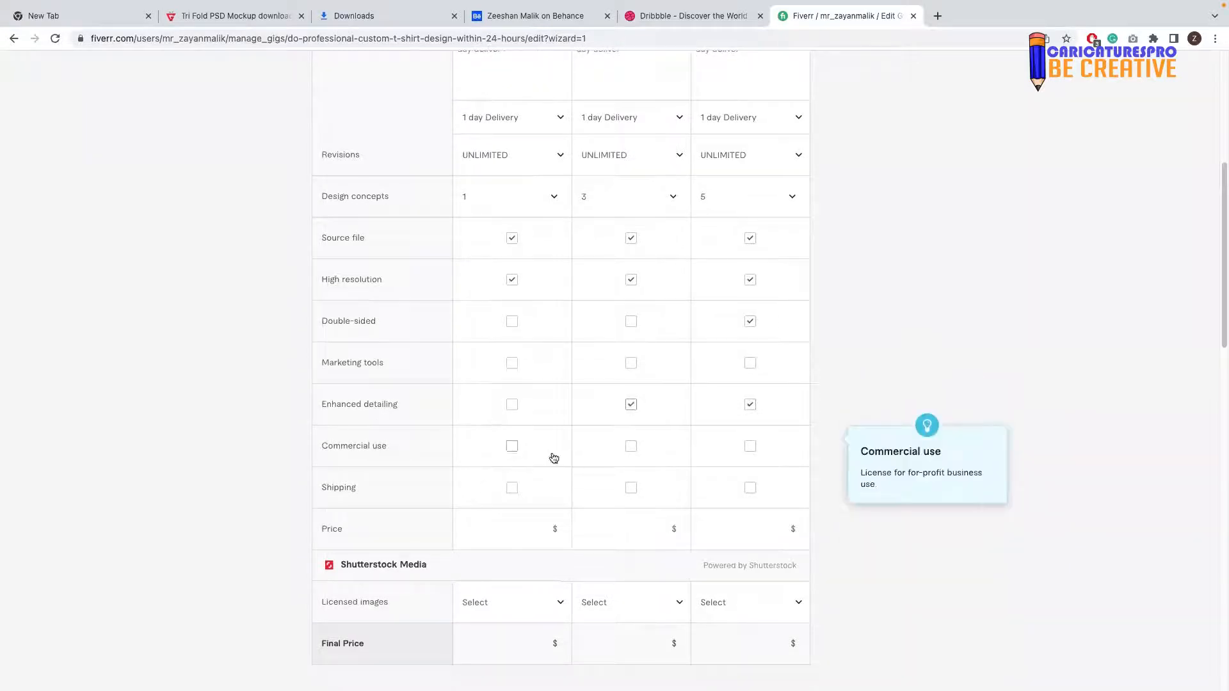
left_click(634, 449)
left_click(751, 448)
Step: Set the package prices to $5 for Basic, $10 for Standard and $20 for Premium
scroll(704, 451, "down", 1)
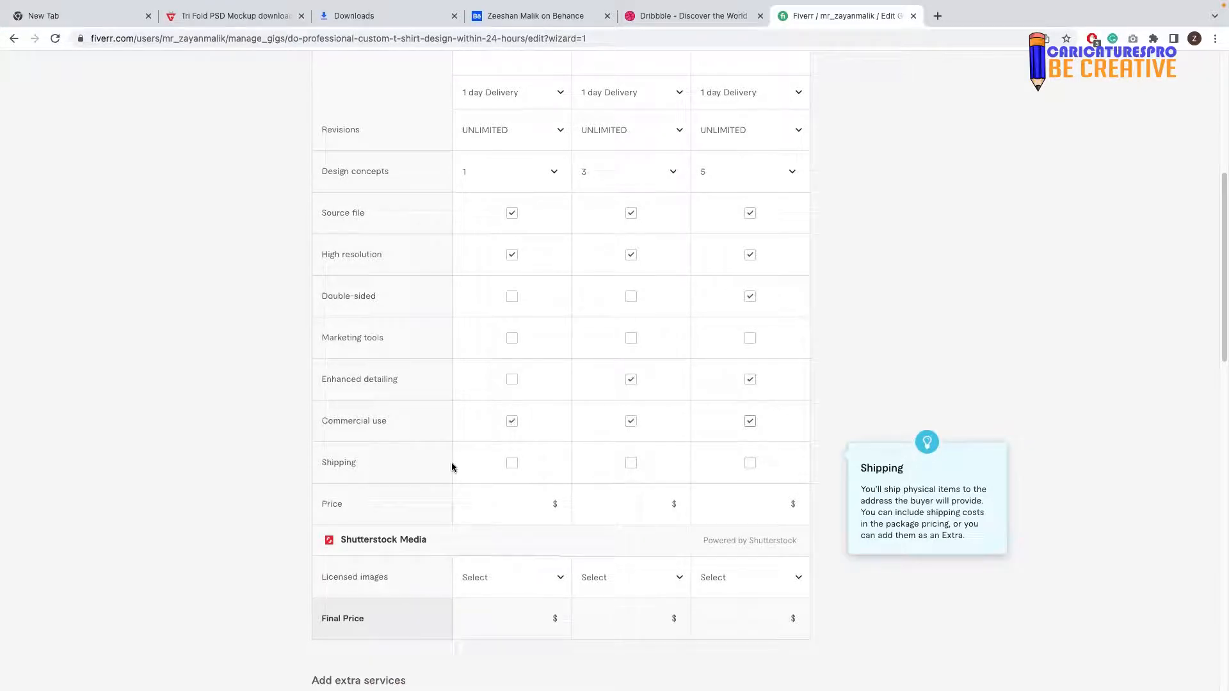
scroll(508, 474, "down", 3)
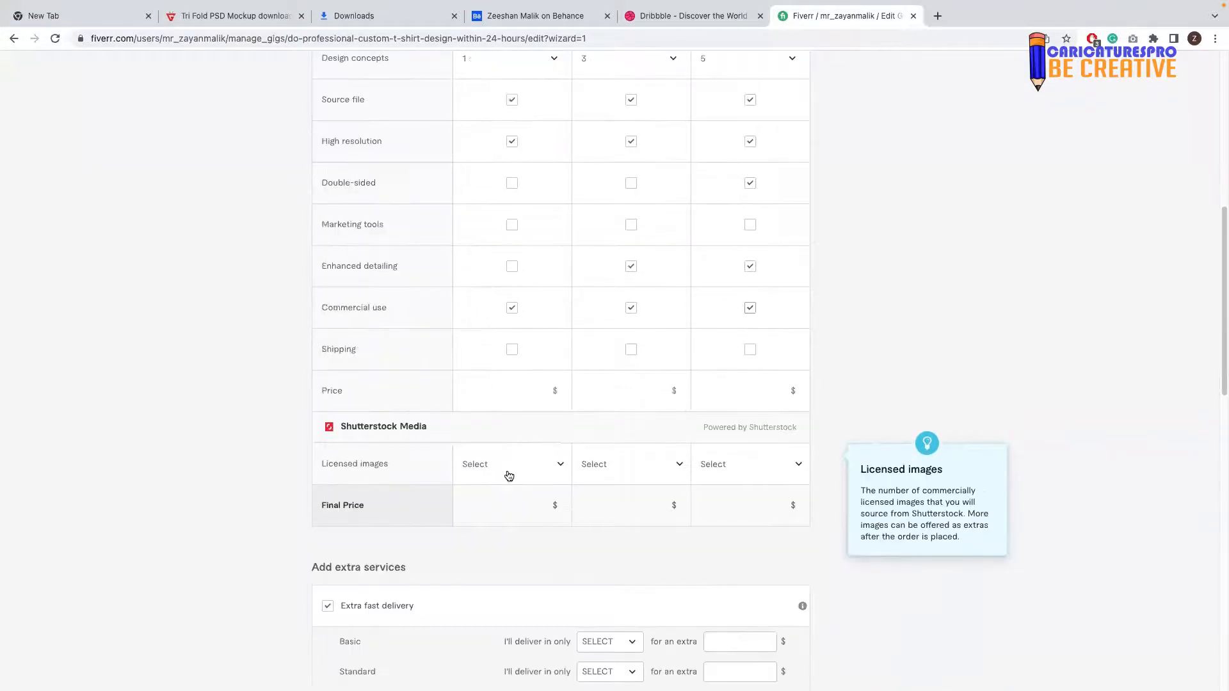
left_click(541, 390)
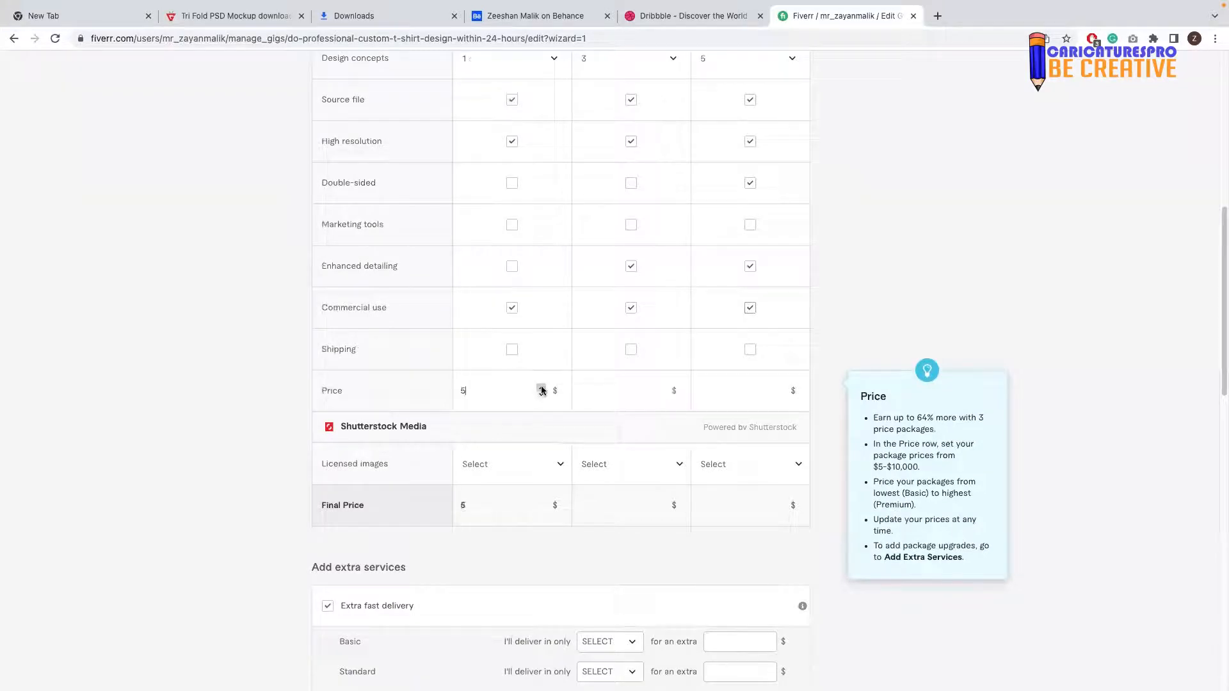
left_click(661, 388)
left_click(660, 388)
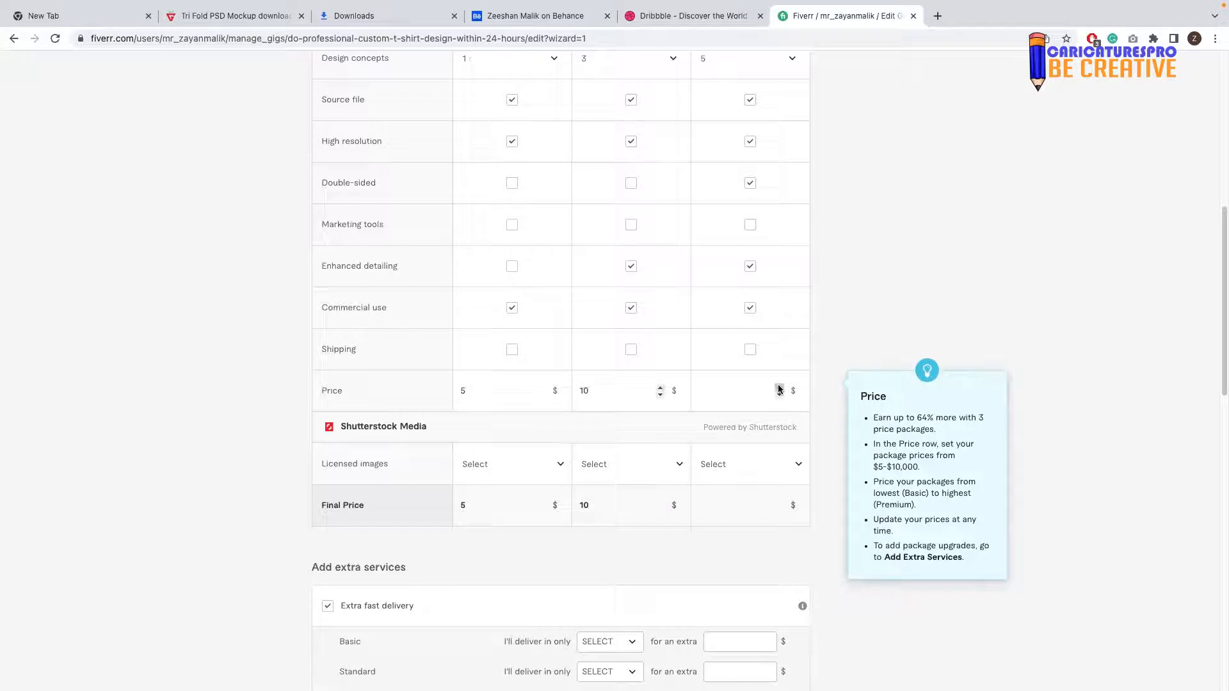
left_click(779, 387)
left_click(779, 388)
left_click(779, 387)
Step: Disable the extra fast delivery, additional revision and additional design concept extra services
scroll(520, 428, "down", 2)
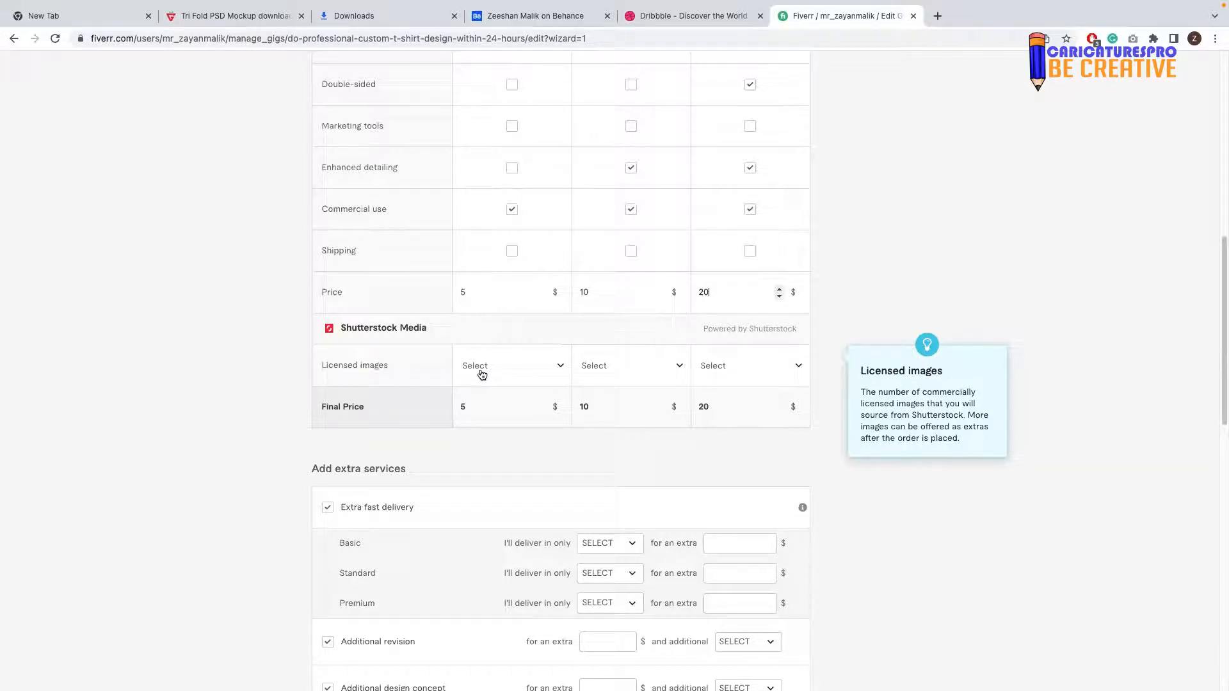
scroll(527, 431, "down", 3)
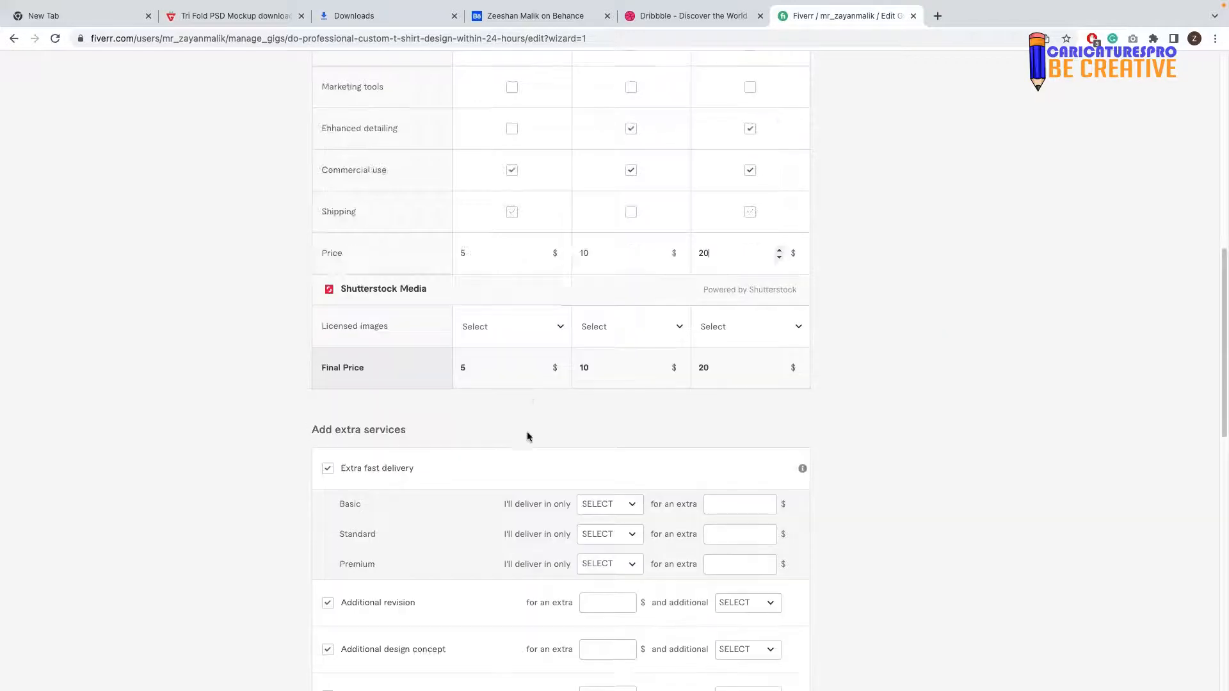
left_click(327, 319)
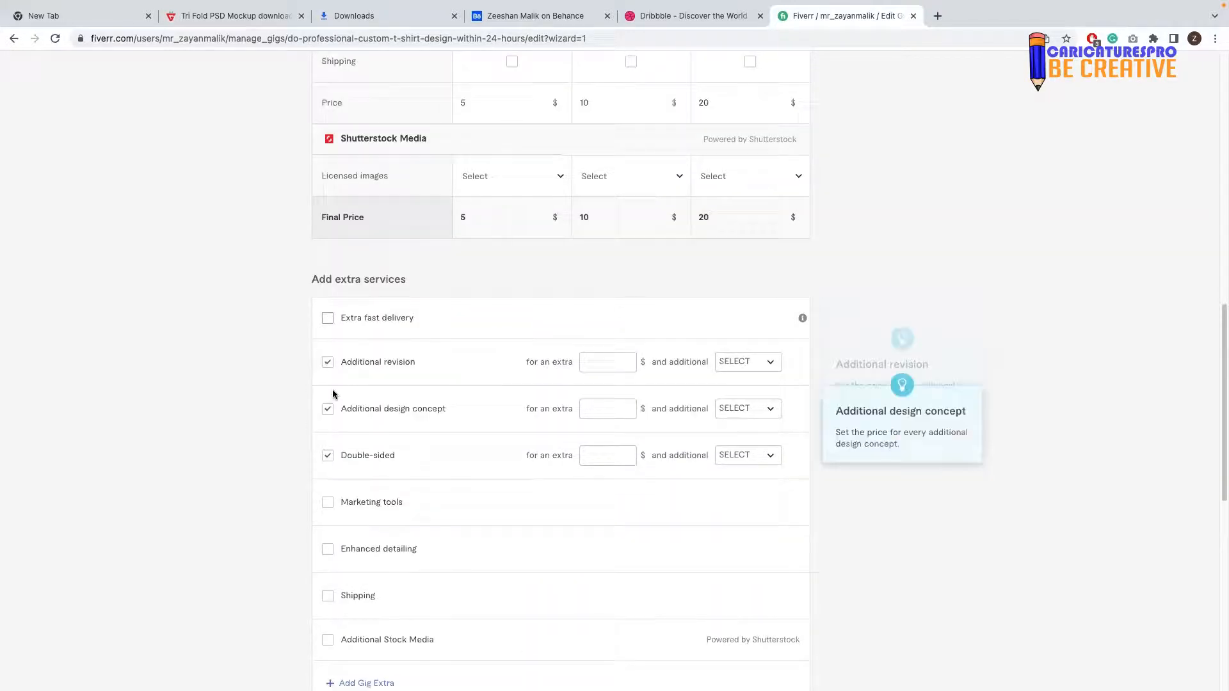
left_click(327, 362)
left_click(328, 409)
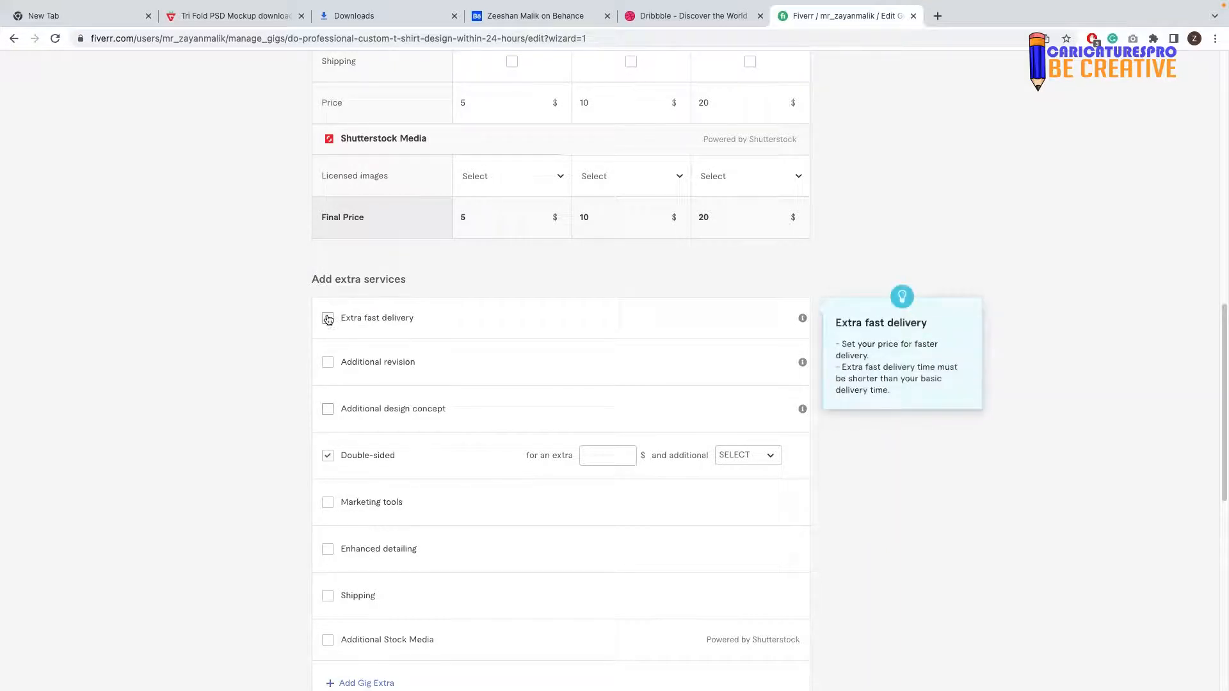
left_click(327, 318)
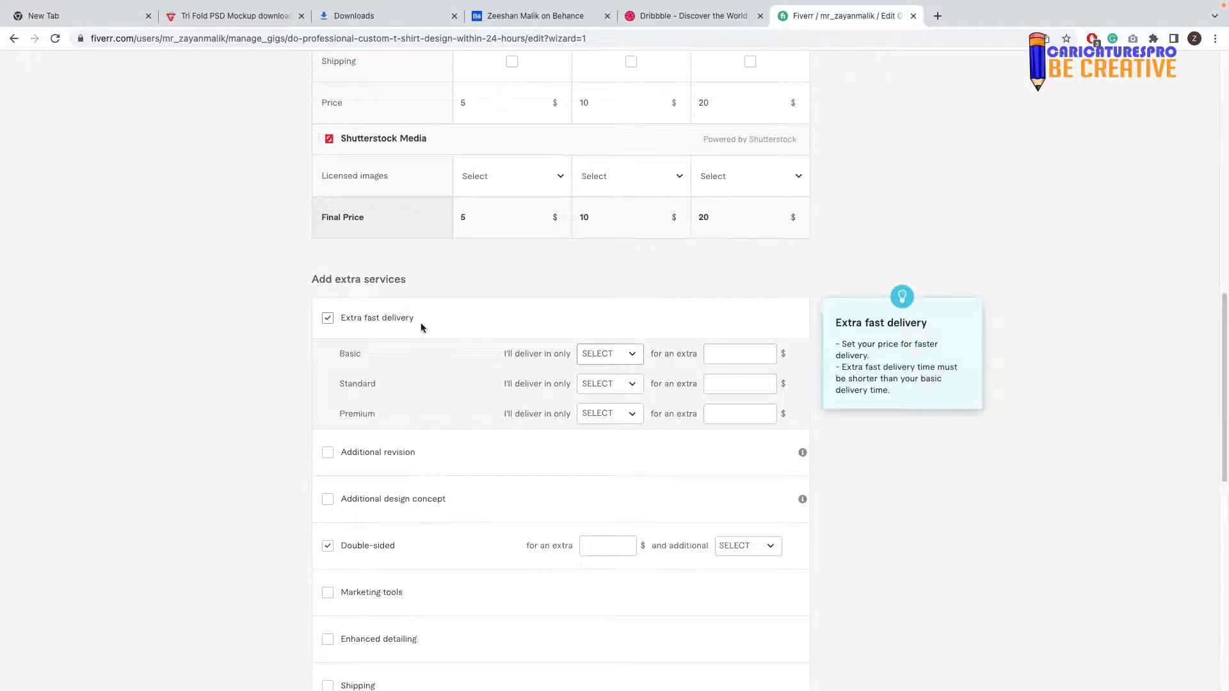
left_click(327, 320)
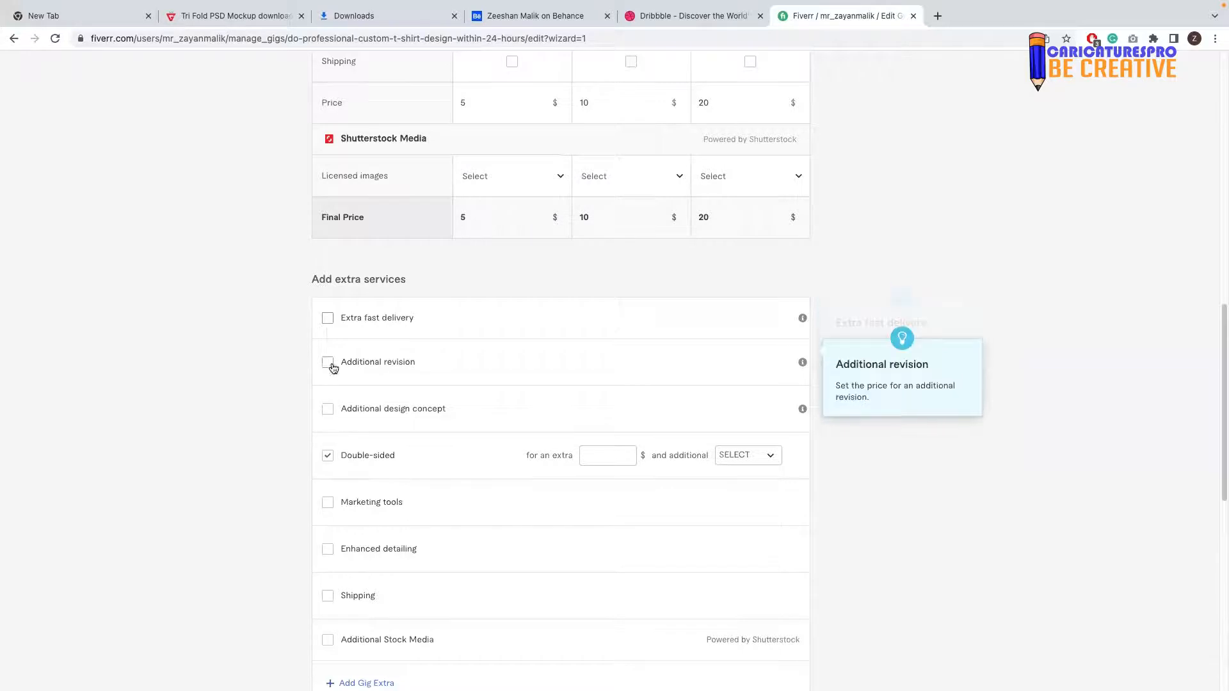
Step: Offer the double-sided extra service for an extra $10 and an additional 1 day
scroll(326, 352, "down", 2)
left_click(624, 337)
type("10")
left_click(758, 340)
left_click(754, 406)
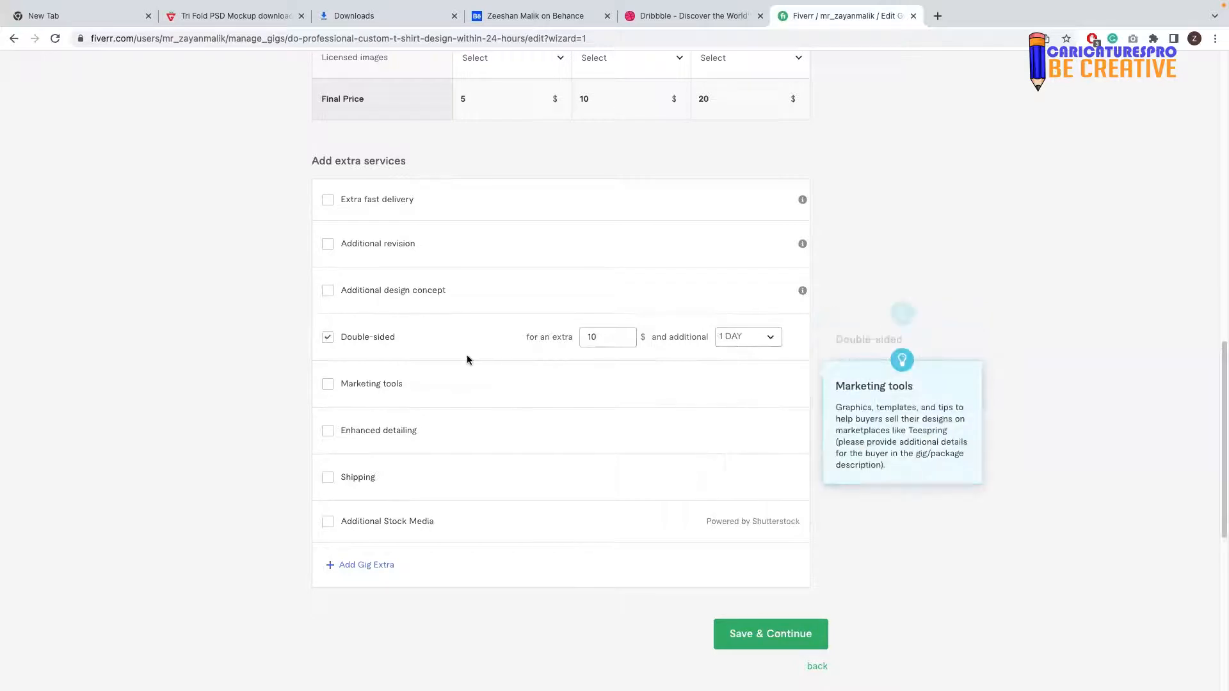
scroll(420, 336, "up", 7)
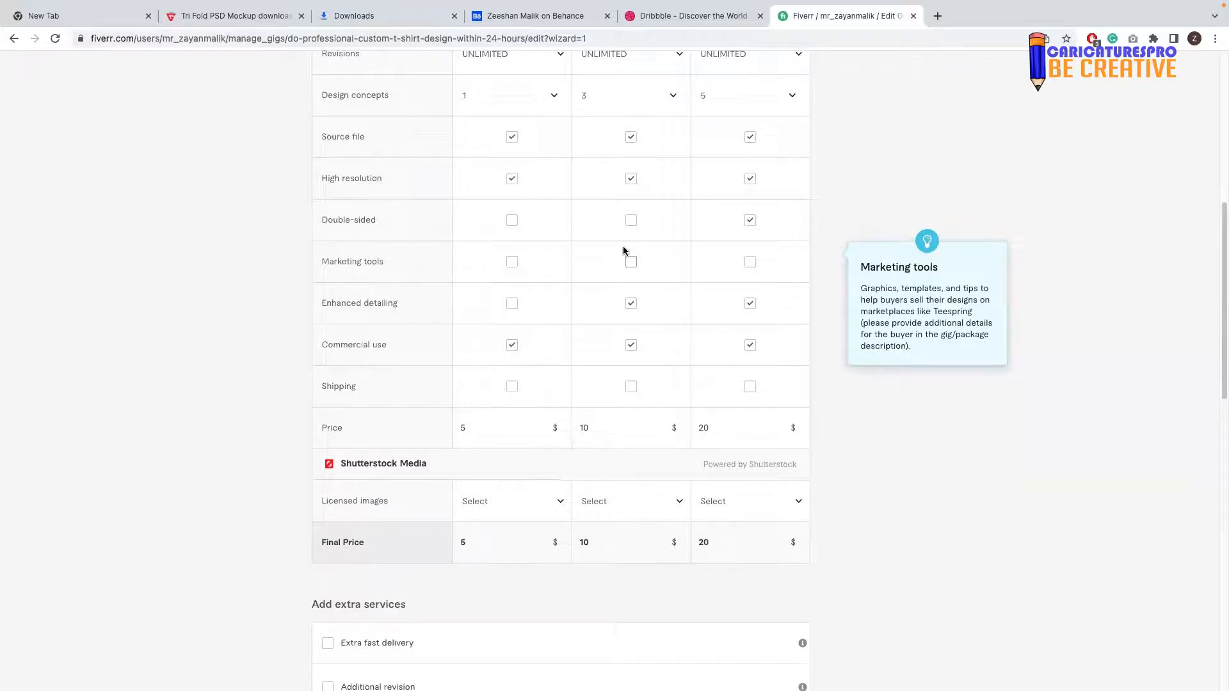
scroll(612, 307, "down", 6)
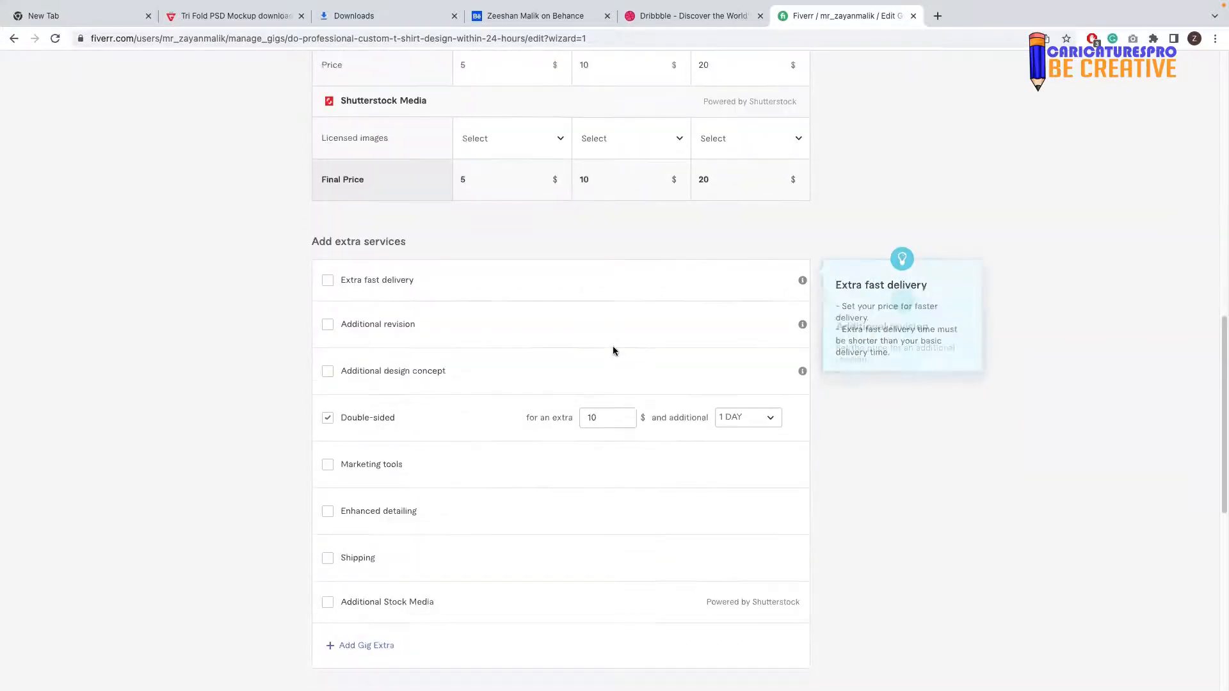
Step: Offer the enhanced detailing extra service for an extra $10 and an additional 1 day
scroll(612, 351, "down", 1)
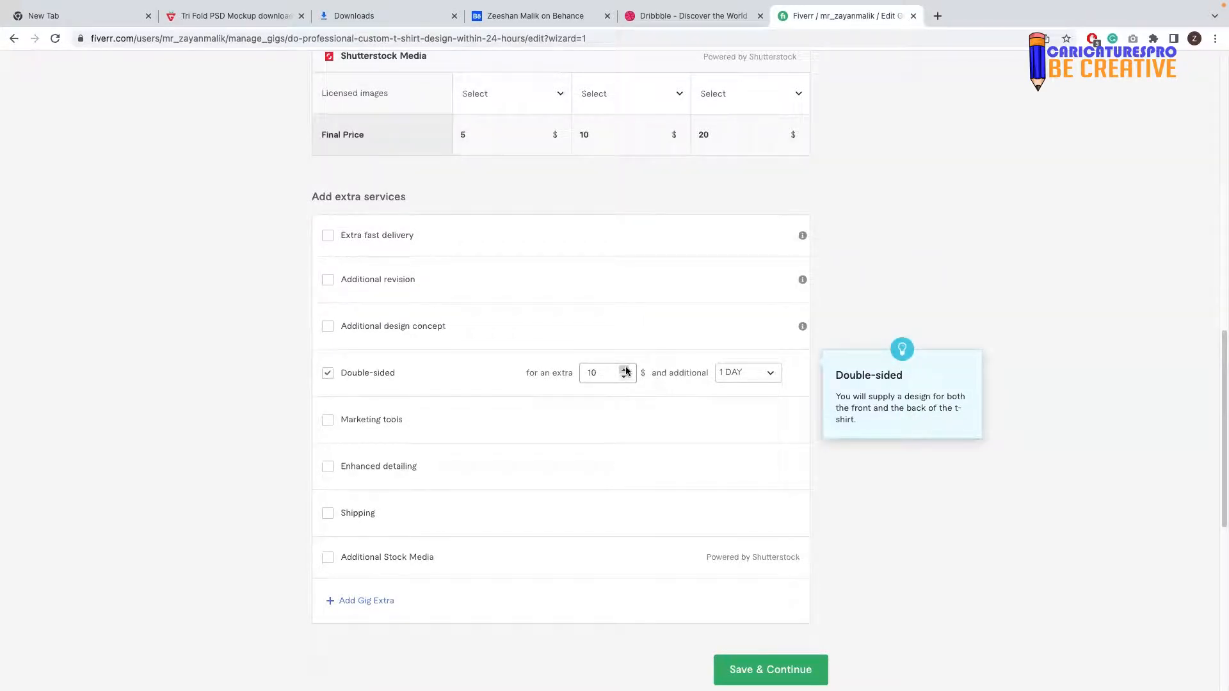
scroll(545, 400, "down", 3)
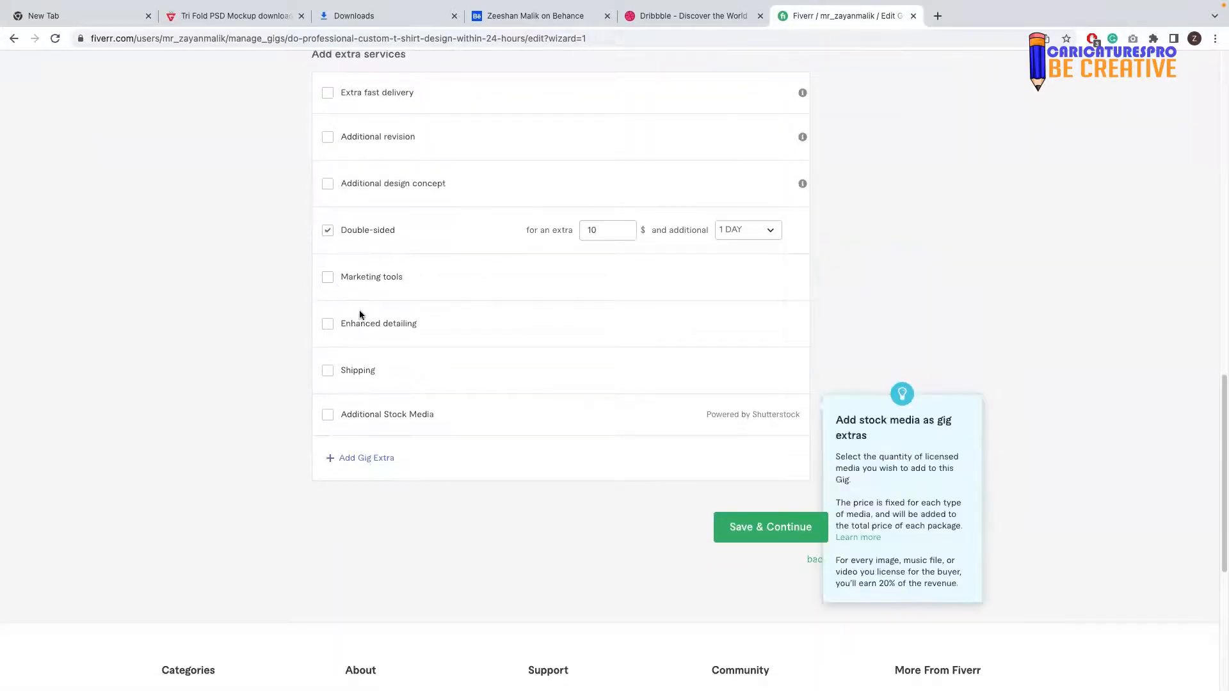
left_click(327, 323)
left_click(608, 323)
type("5")
left_click(623, 321)
left_click(746, 323)
left_click(736, 389)
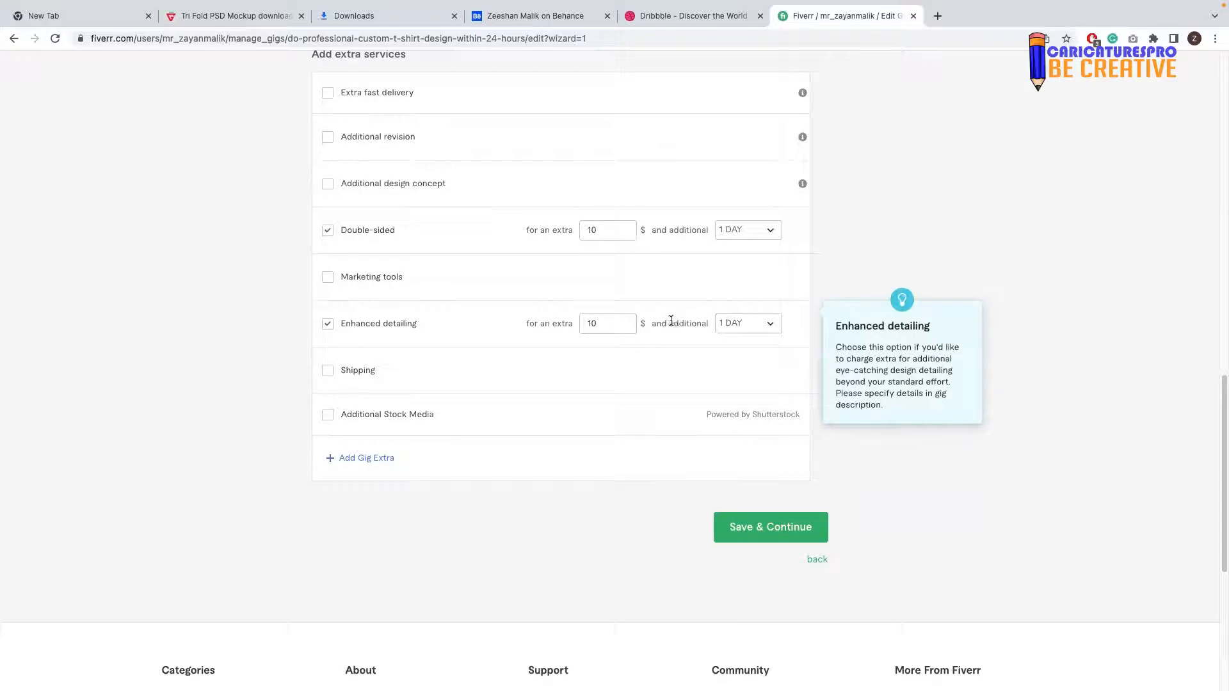
Step: Switch the enhanced detailing and double-sided extra services off and on again
left_click(327, 323)
left_click(328, 230)
left_click(327, 230)
left_click(328, 325)
Step: Review the packages and extra services, save the pricing and continue to the empty gig description
scroll(394, 309, "up", 9)
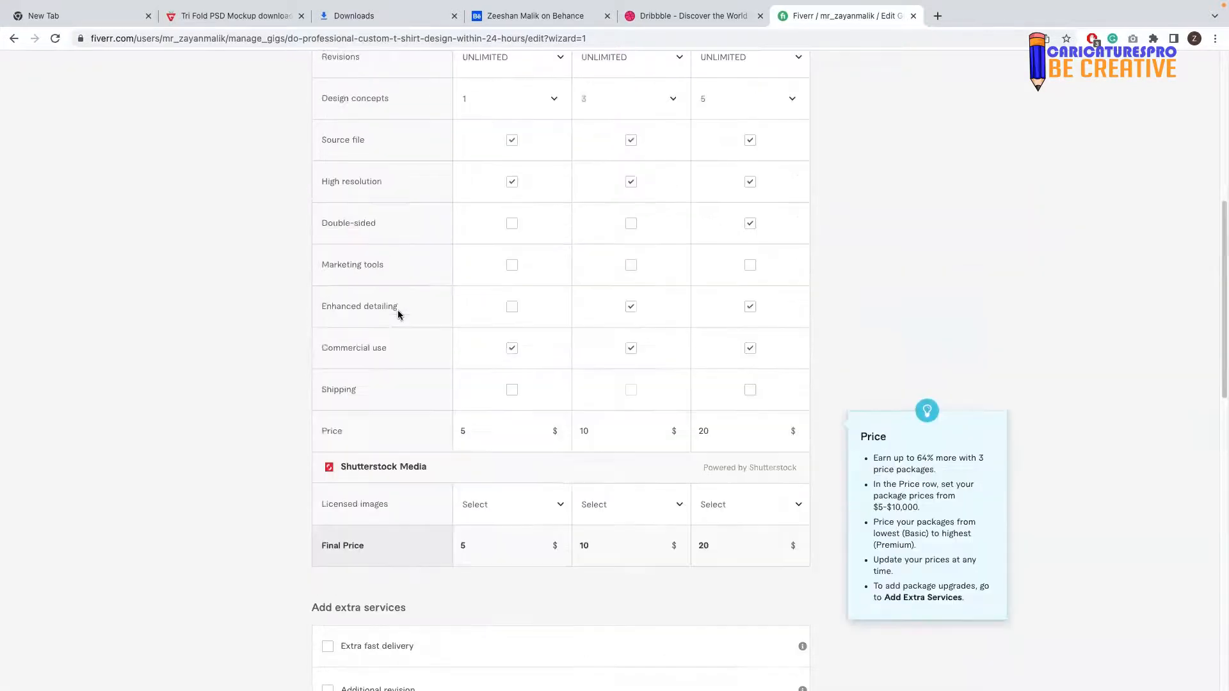
scroll(451, 326, "up", 3)
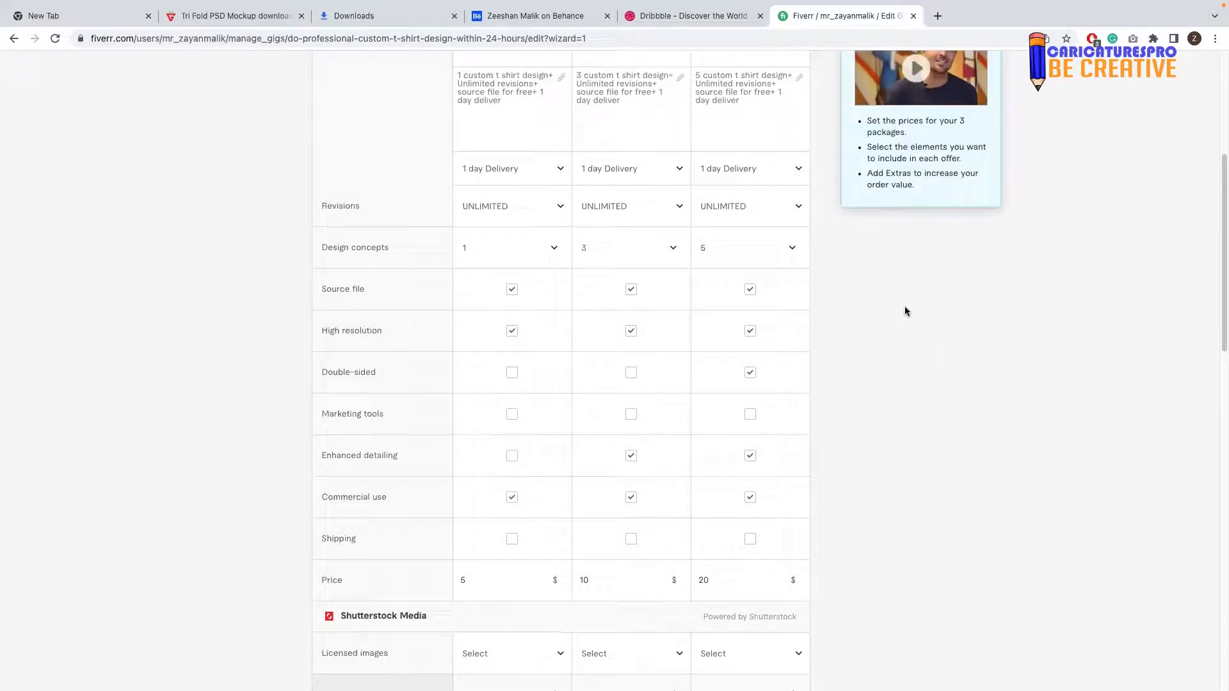
scroll(812, 444, "down", 1)
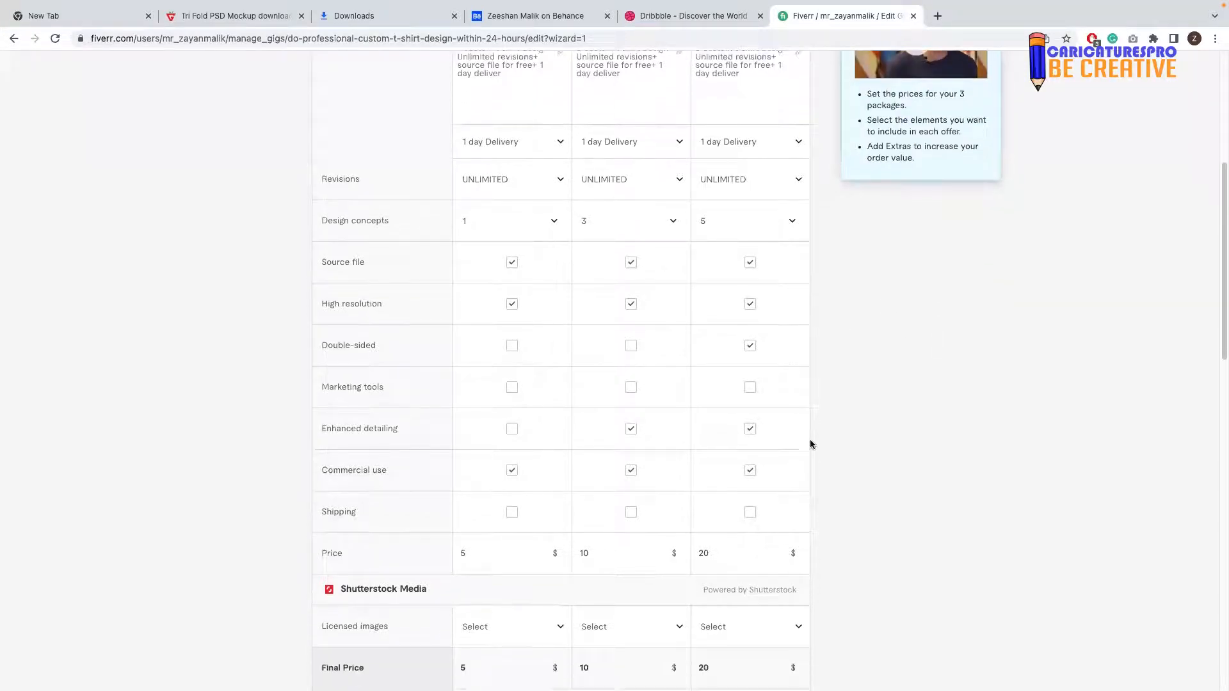
scroll(807, 445, "down", 5)
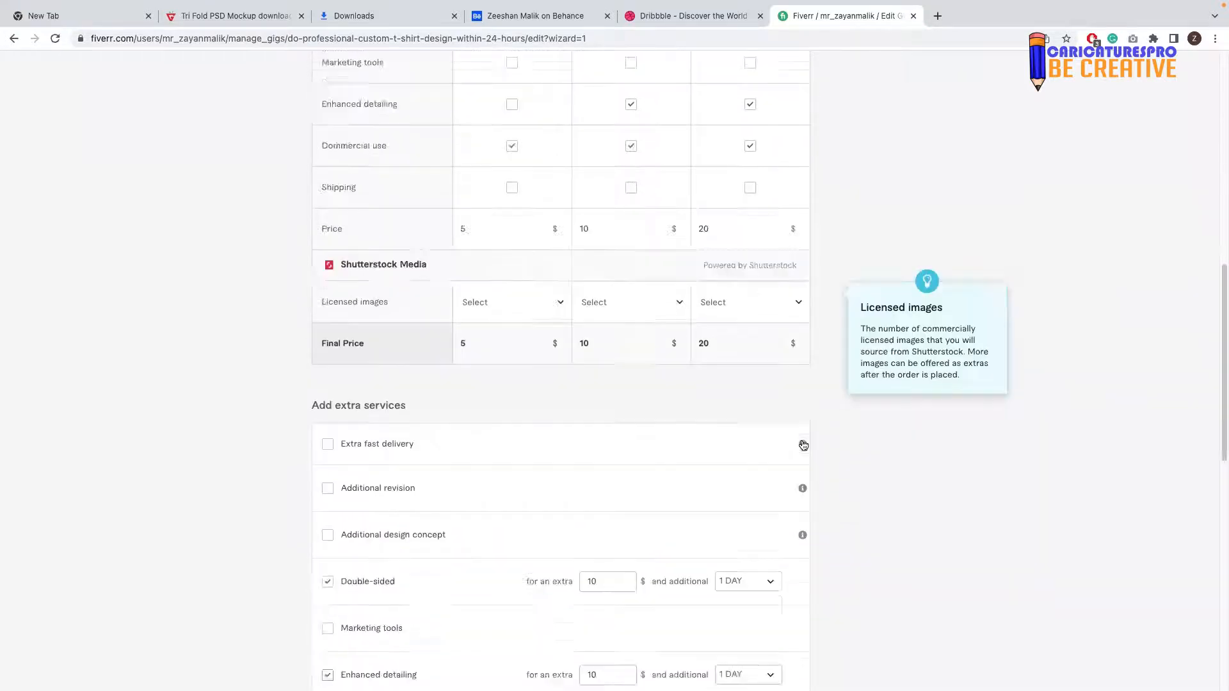
scroll(803, 445, "down", 2)
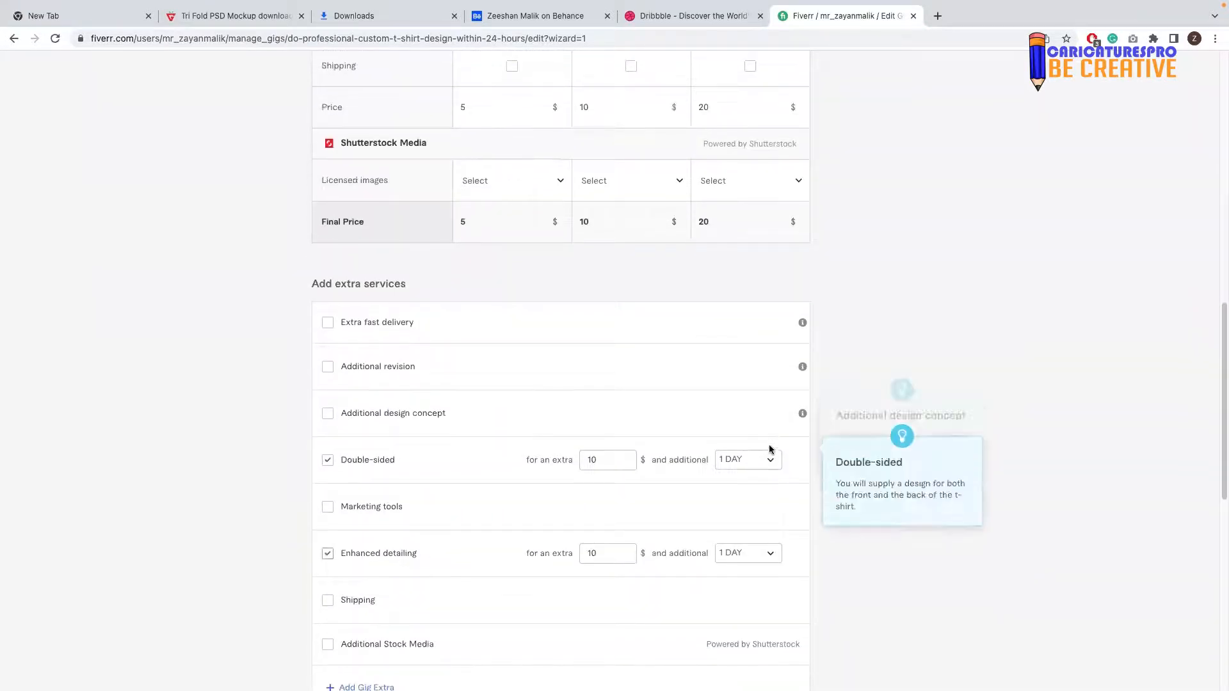
scroll(754, 444, "up", 9)
scroll(754, 439, "down", 14)
left_click(758, 345)
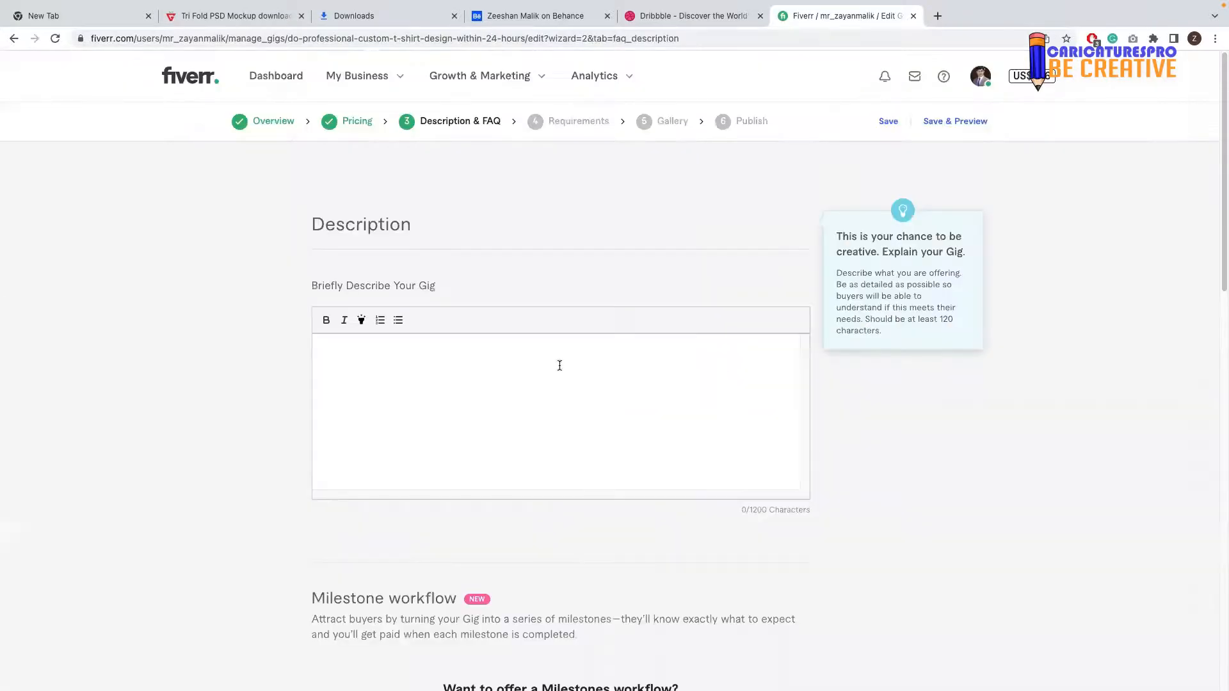
left_click(392, 346)
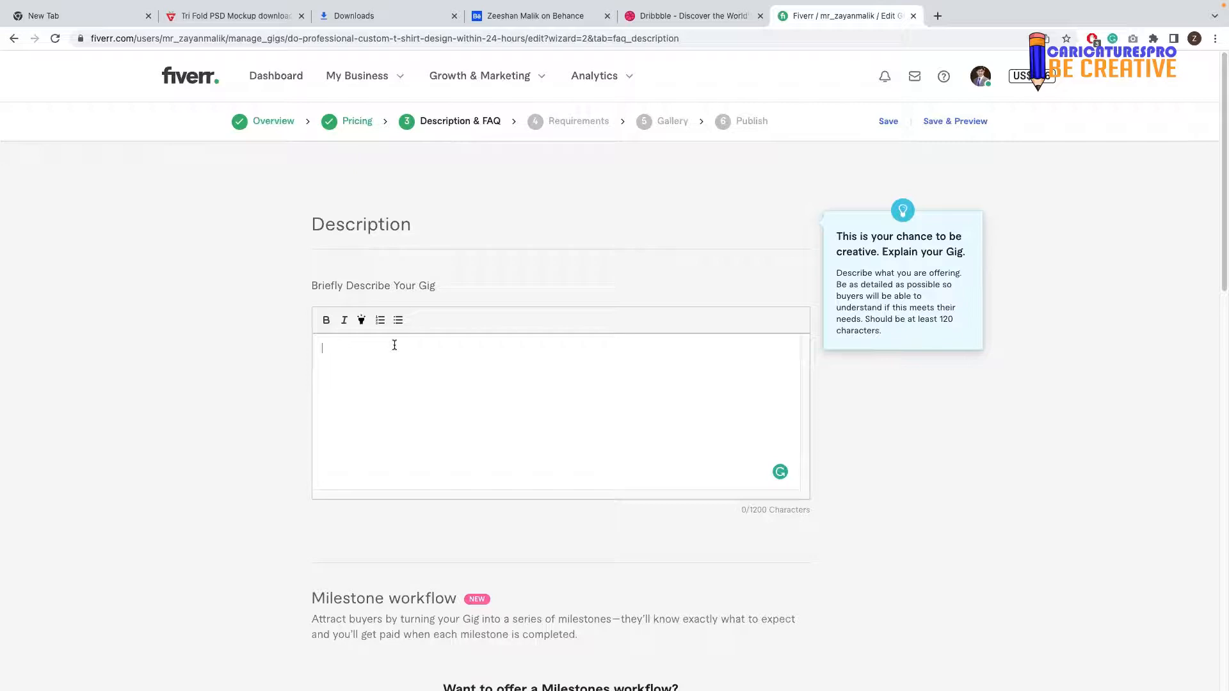
left_click(395, 345)
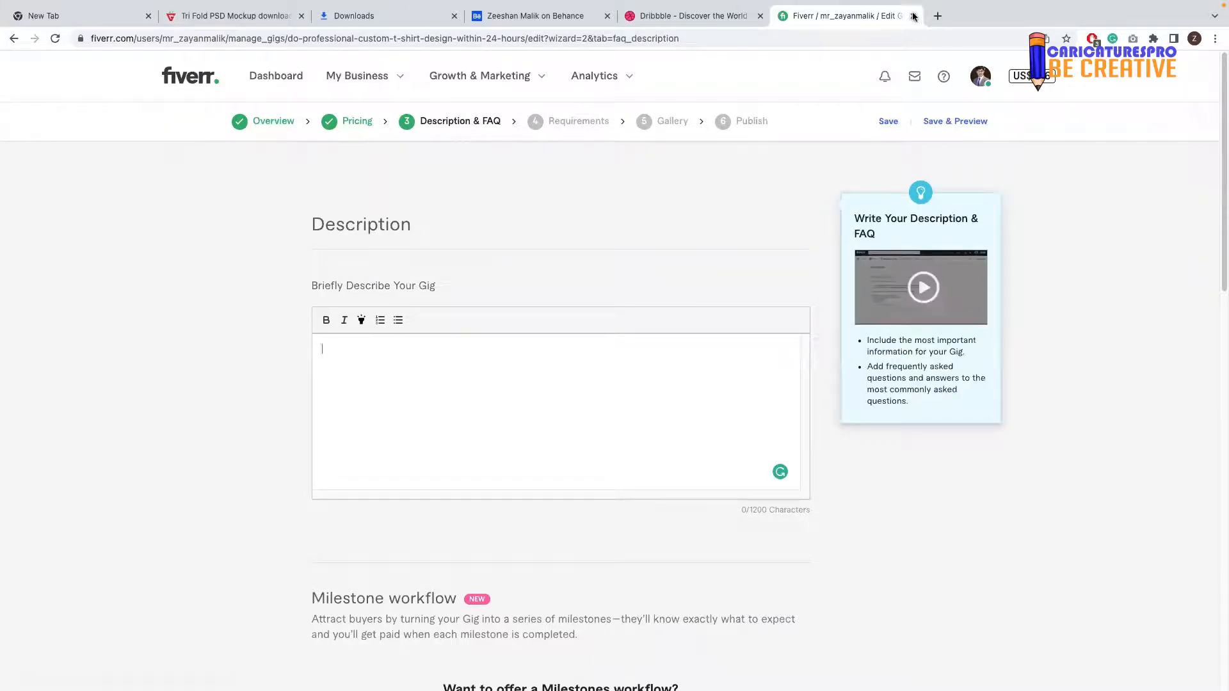
Step: Open Fiverr in a new browser tab and switch the account to buying mode
left_click(936, 15)
type("f")
key("Return")
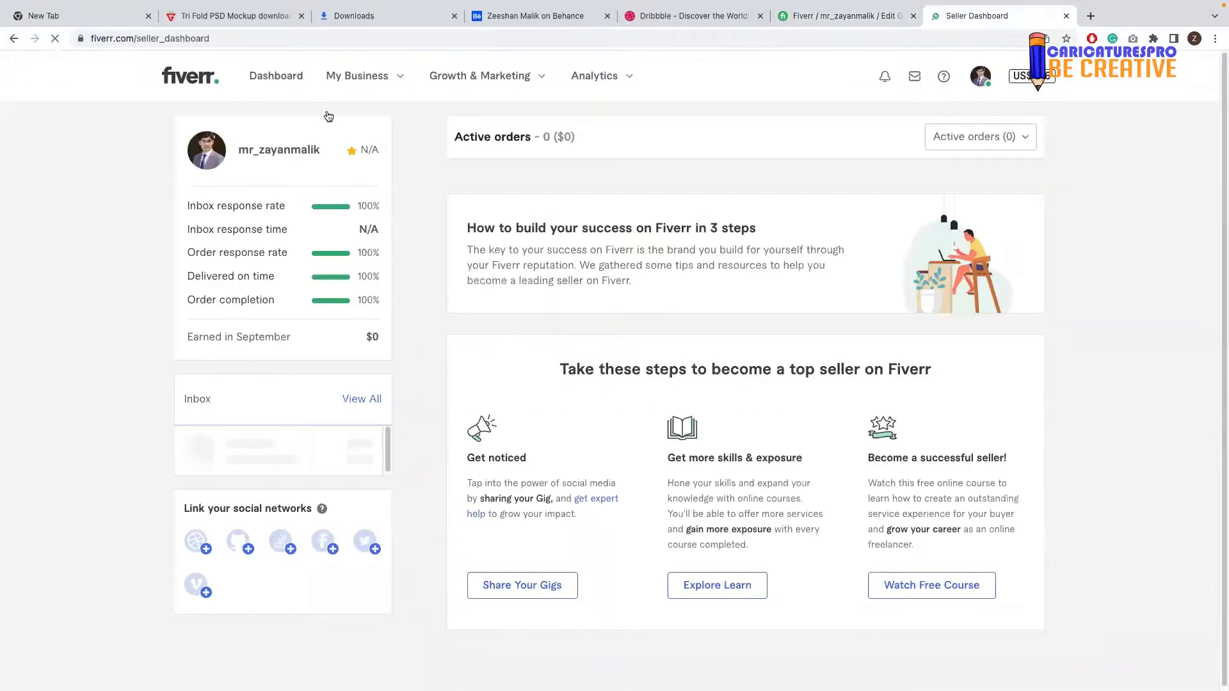
left_click(985, 86)
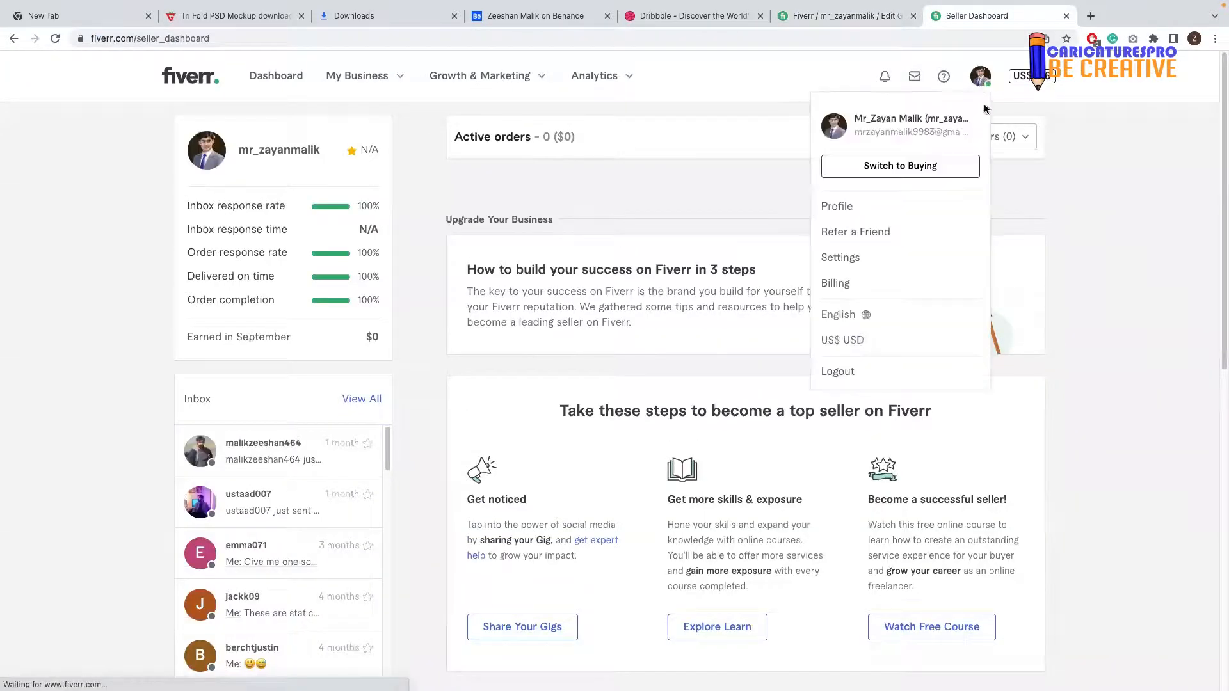
left_click(858, 162)
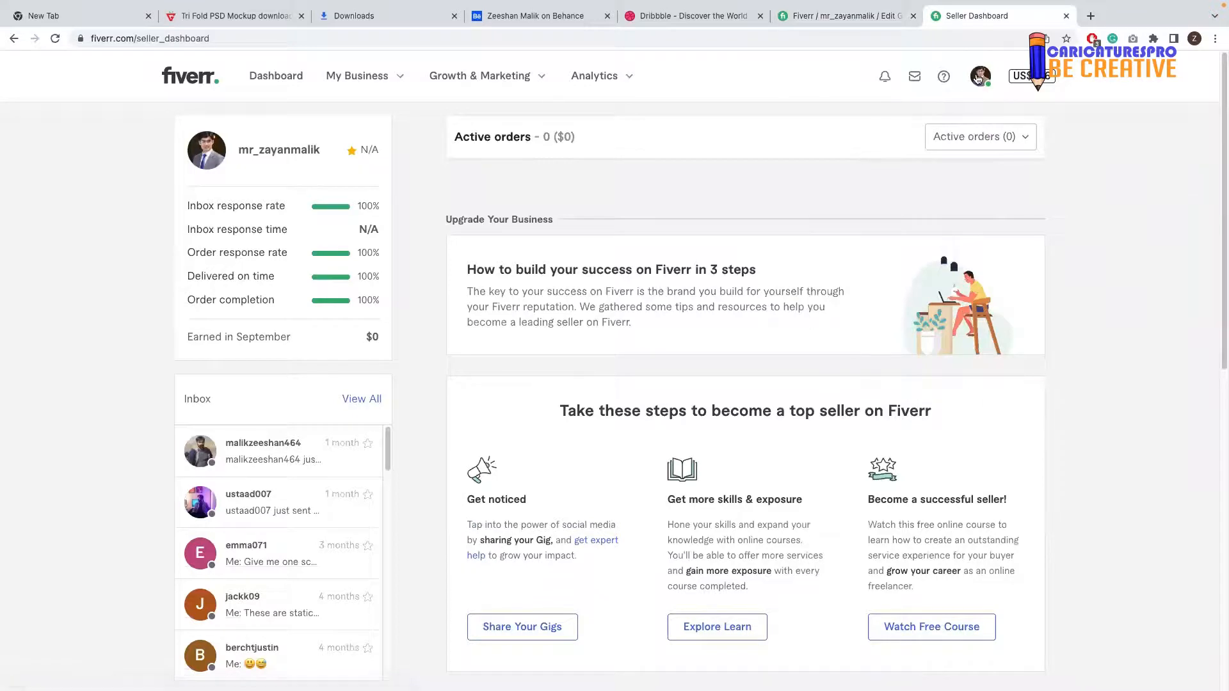
left_click(979, 77)
left_click(909, 165)
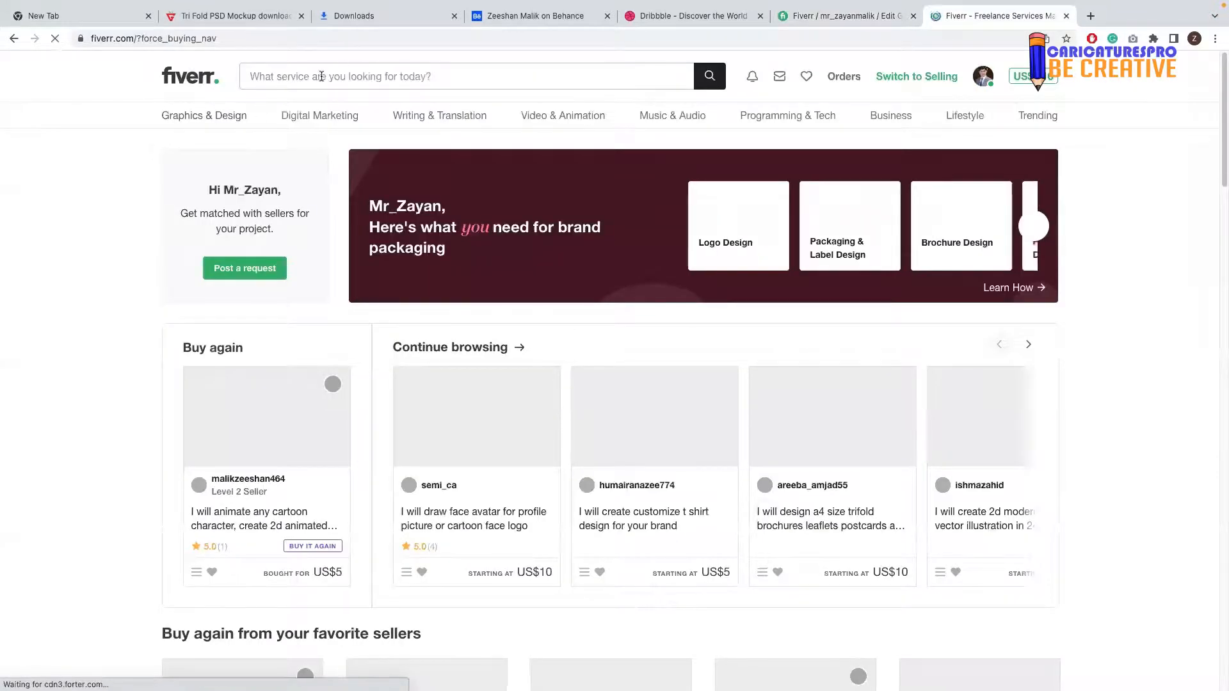
Step: Search the services for "t shirt" and open the gig offering custom graphic t shirt design within 24 hours
left_click(322, 76)
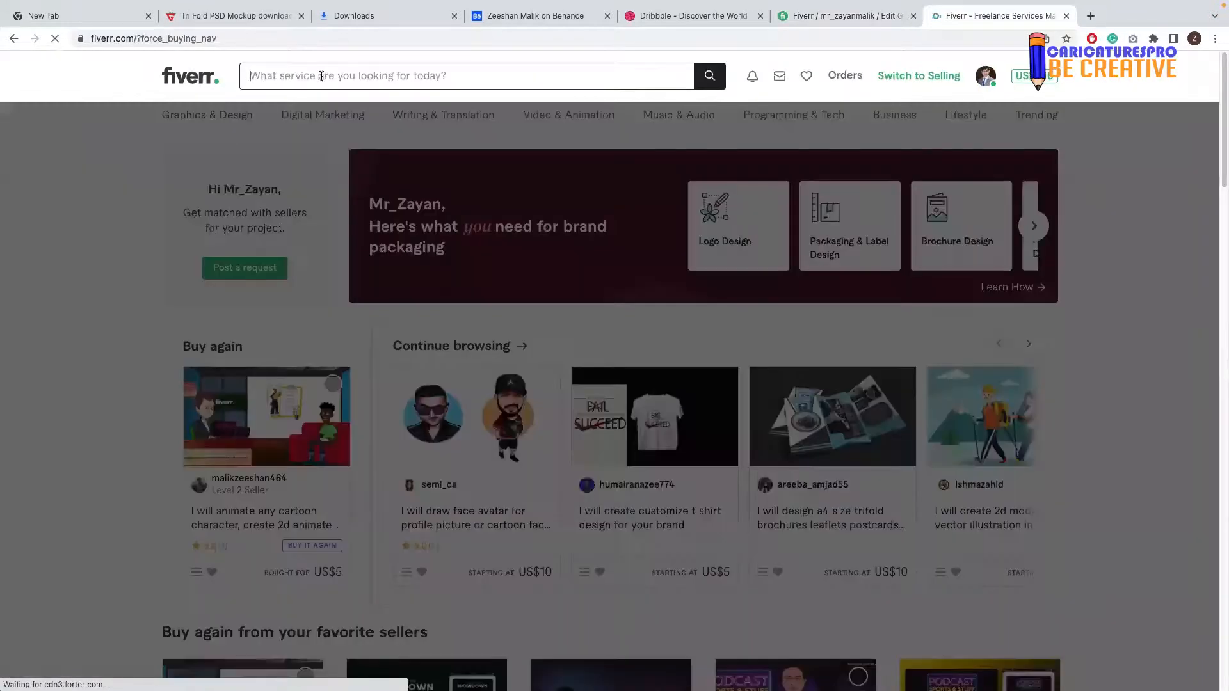
type("a")
key("BackSpace")
type("t shirt")
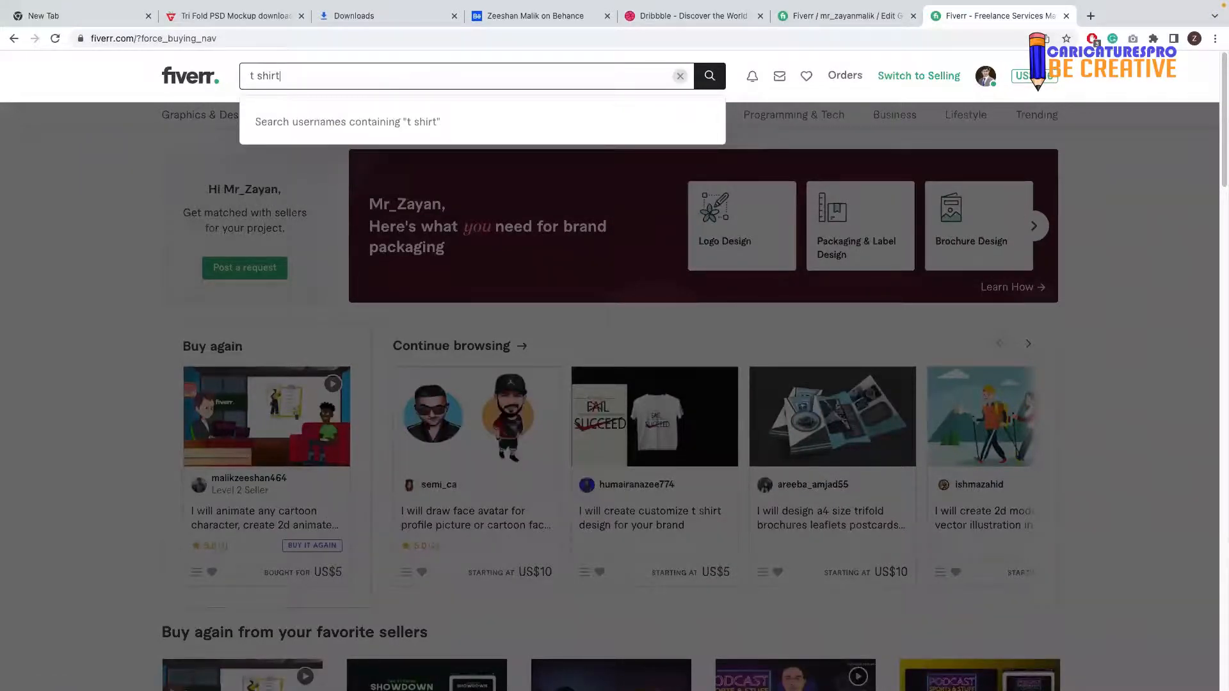
key("Return")
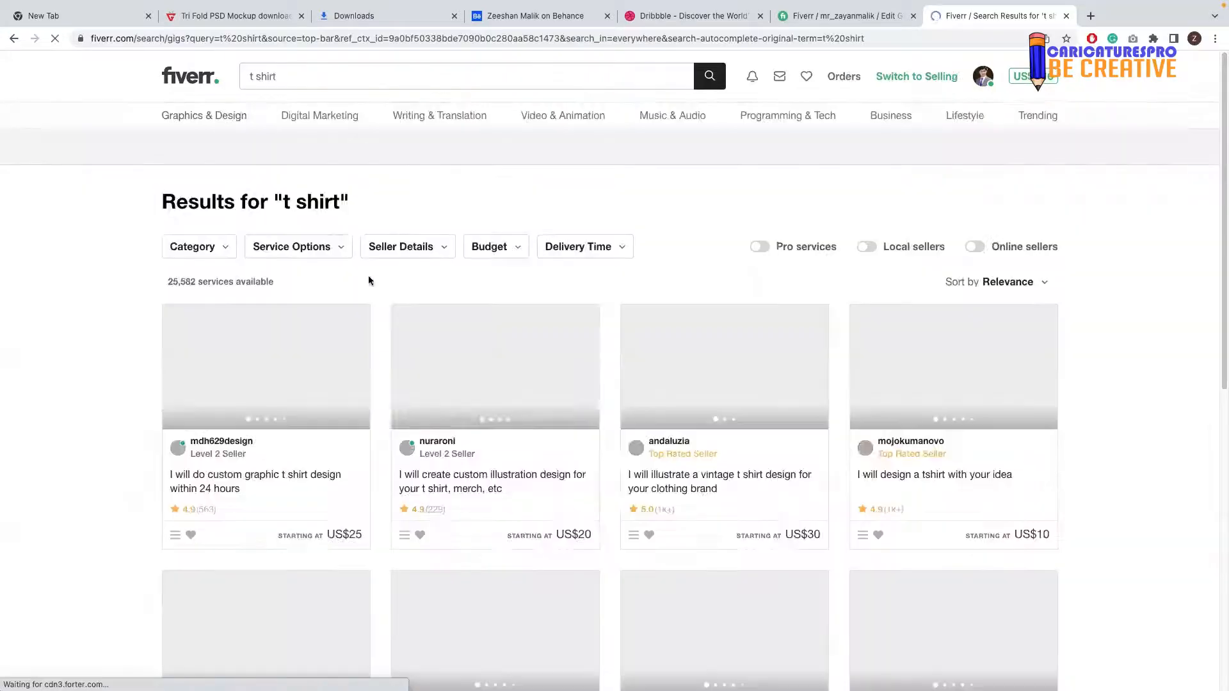
left_click(260, 372)
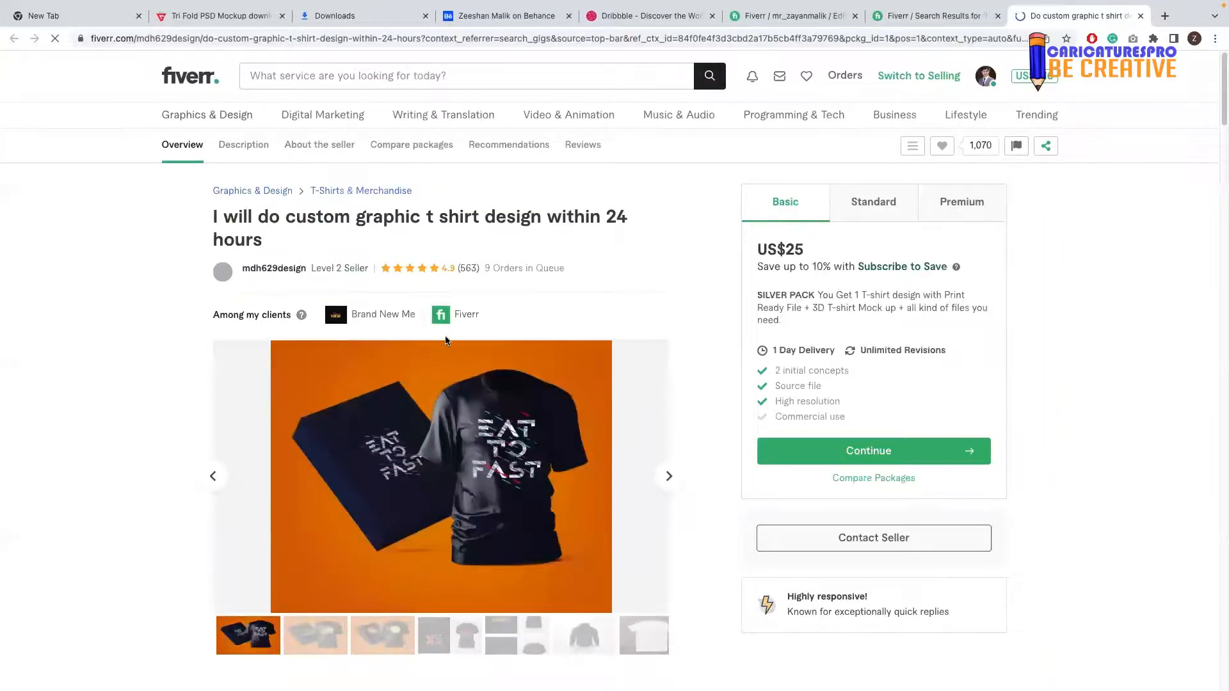
Step: Read the gig's About This Gig text, including its list of what the buyer gets
scroll(359, 365, "down", 9)
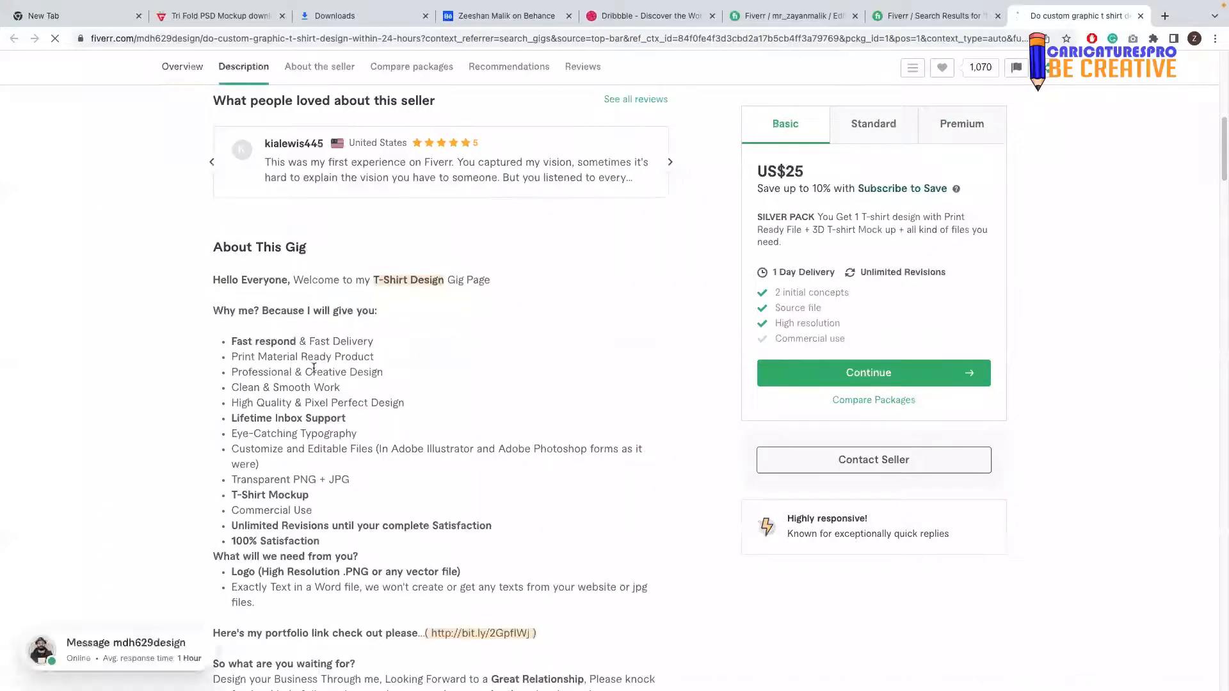
scroll(314, 359, "down", 1)
scroll(304, 330, "down", 1)
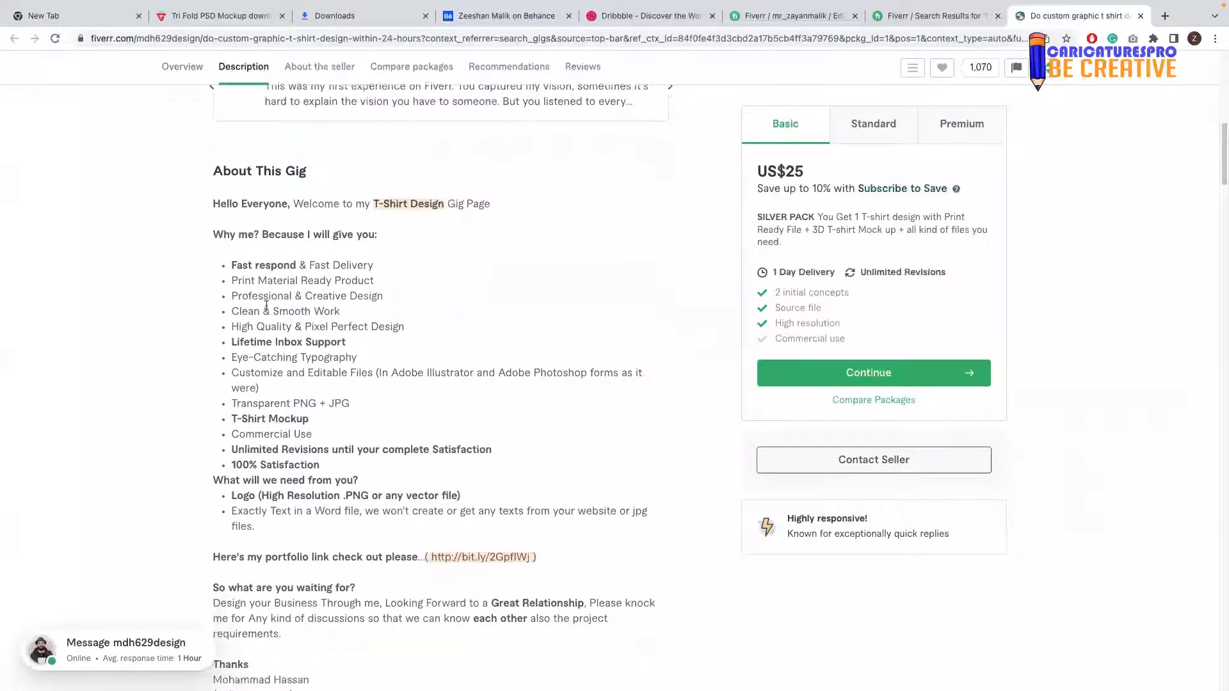
scroll(272, 225, "down", 1)
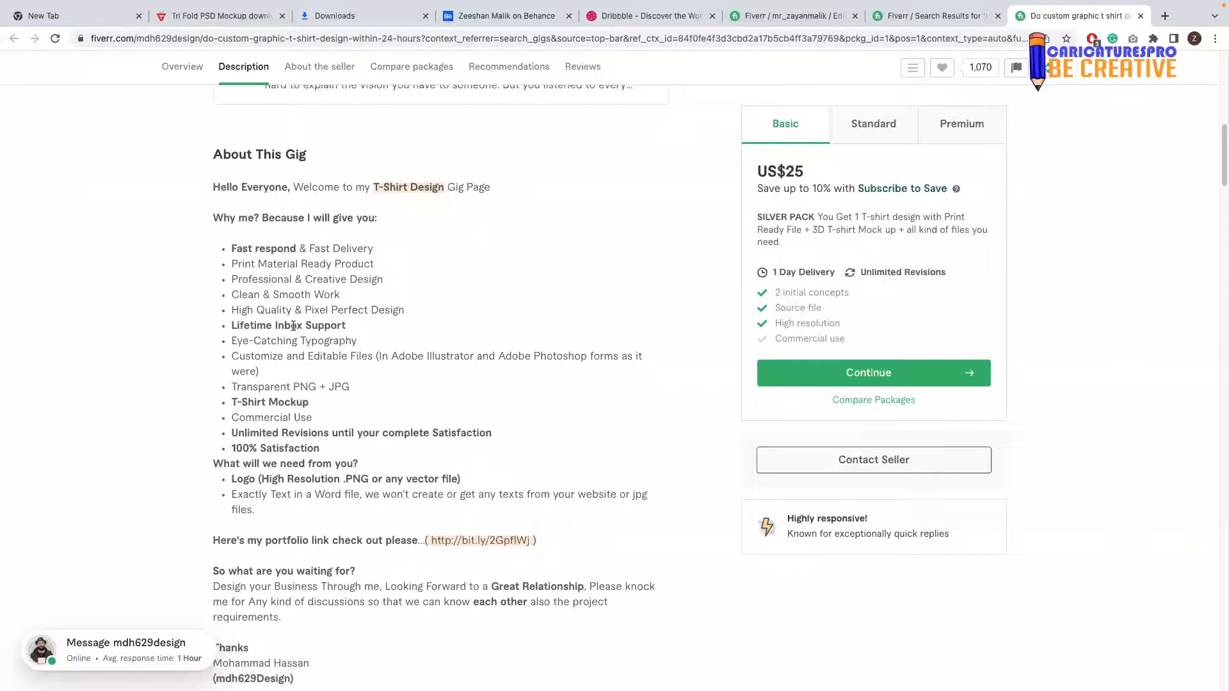
left_click_drag(231, 251, 358, 356)
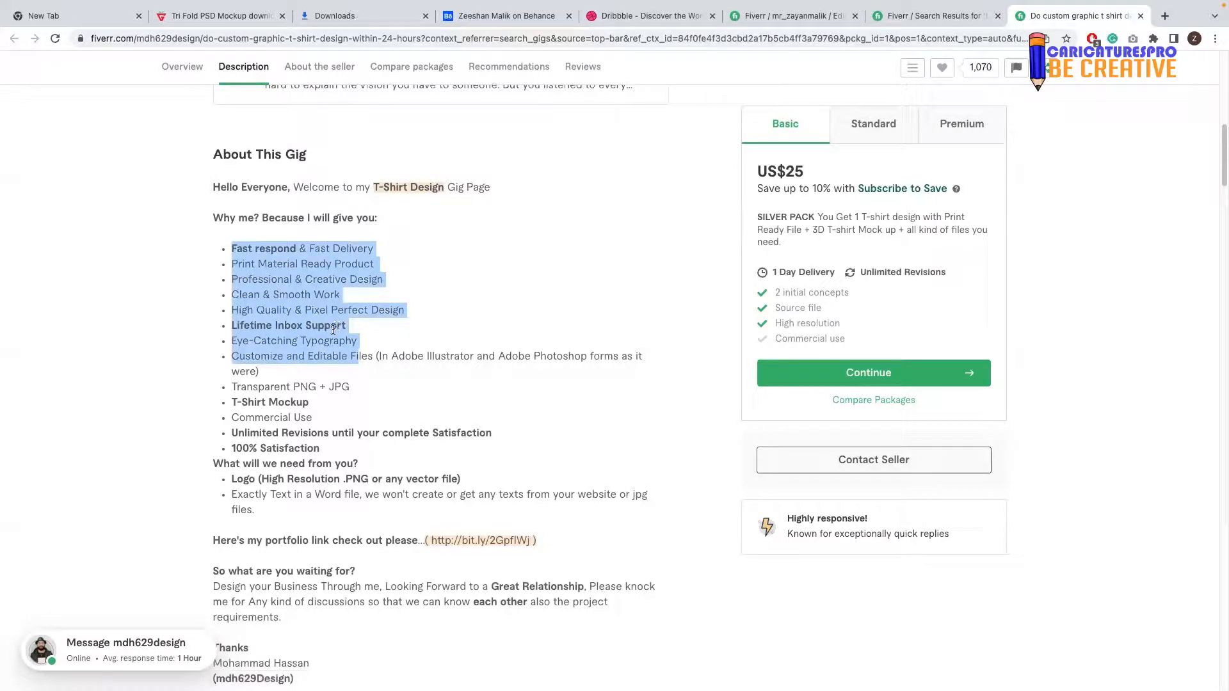
left_click(330, 407)
scroll(253, 415, "down", 6)
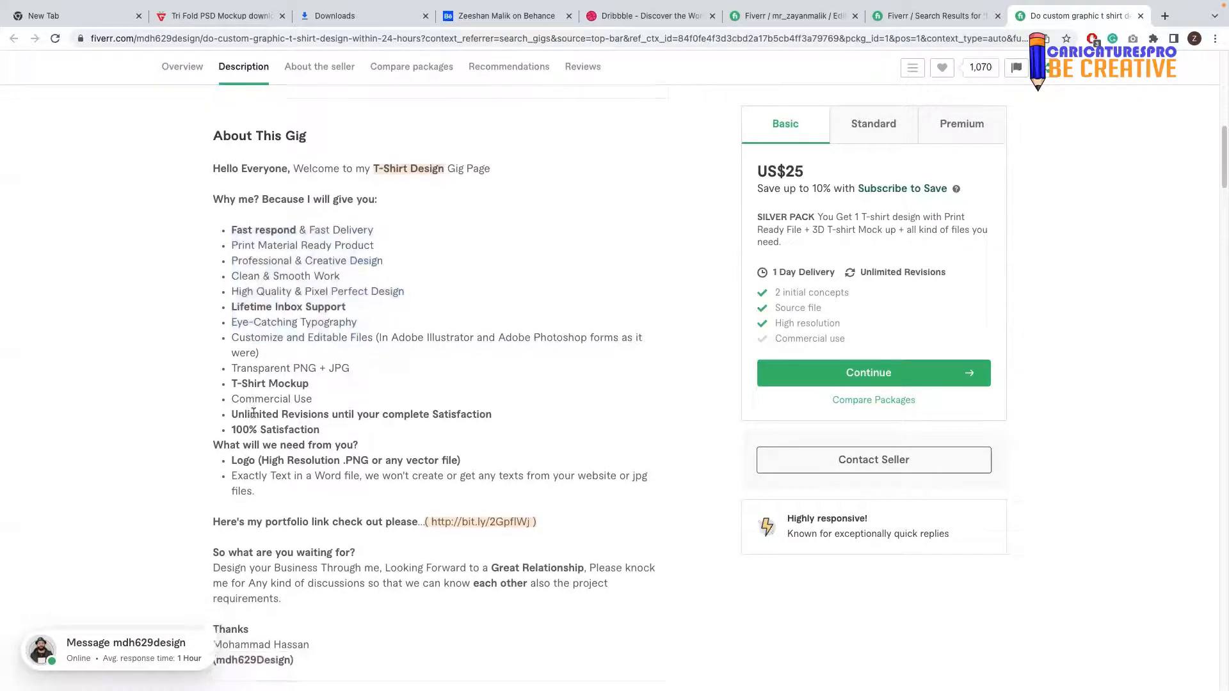
Step: Examine the gig's seller profile and its comparison of the Basic, Standard and Premium packages
scroll(255, 414, "down", 13)
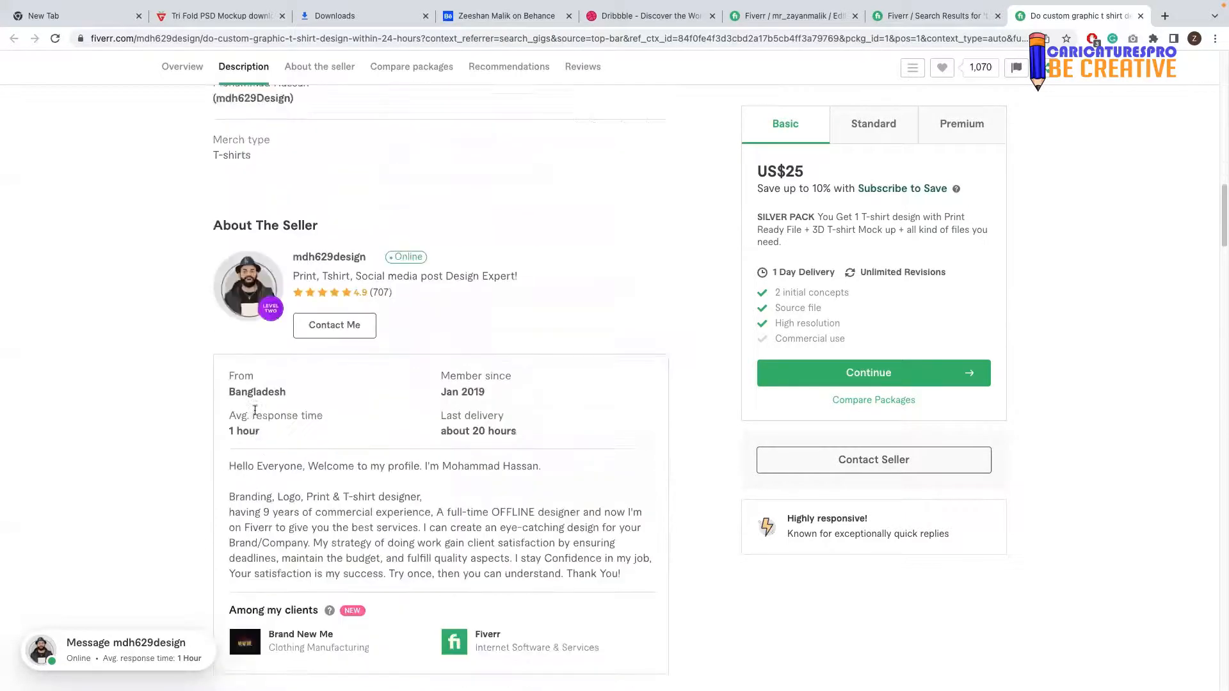
scroll(258, 414, "down", 5)
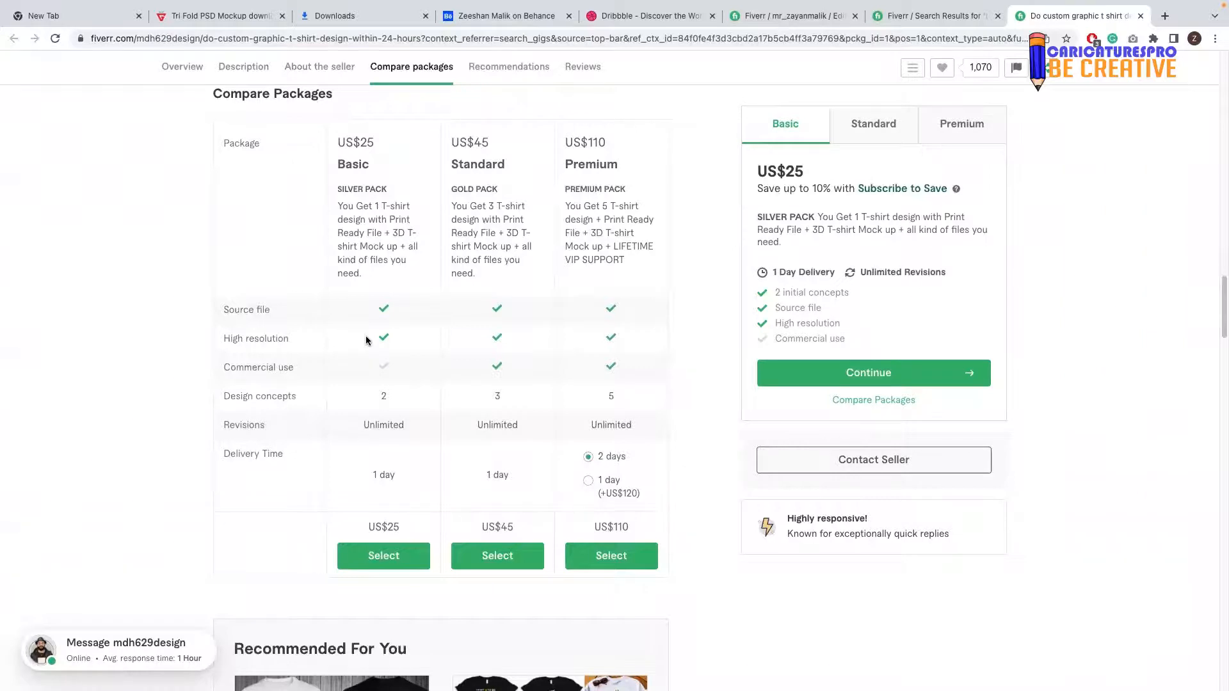
scroll(397, 396, "down", 1)
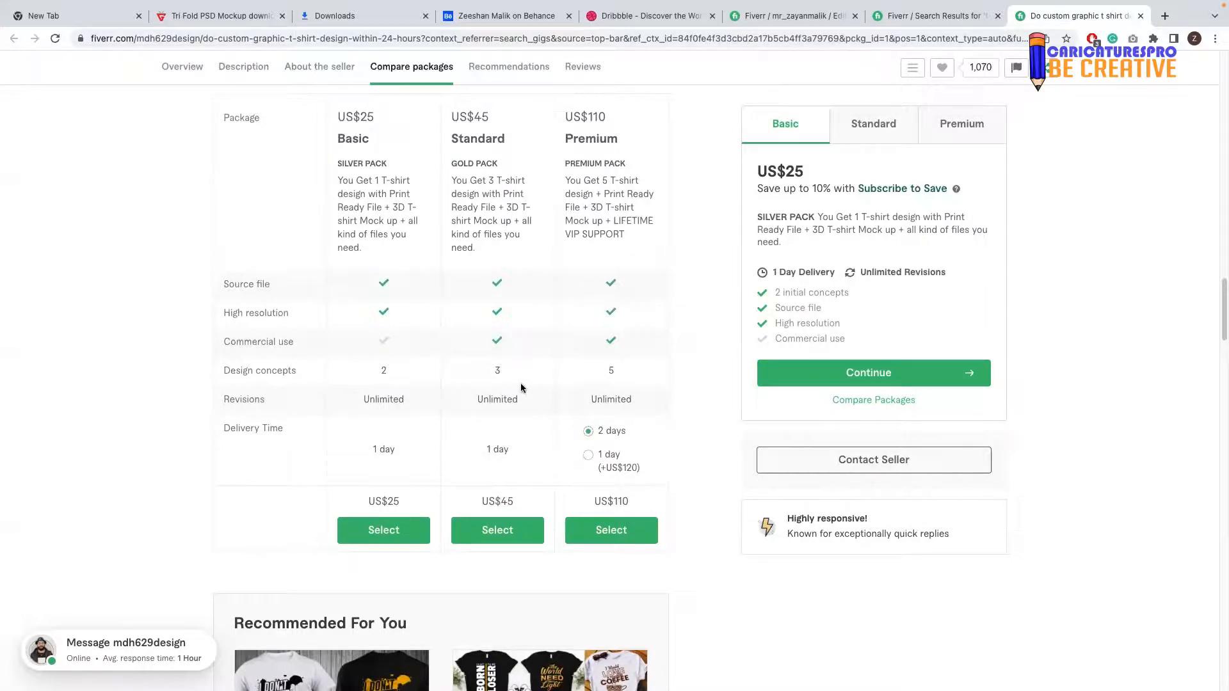
scroll(508, 370, "up", 10)
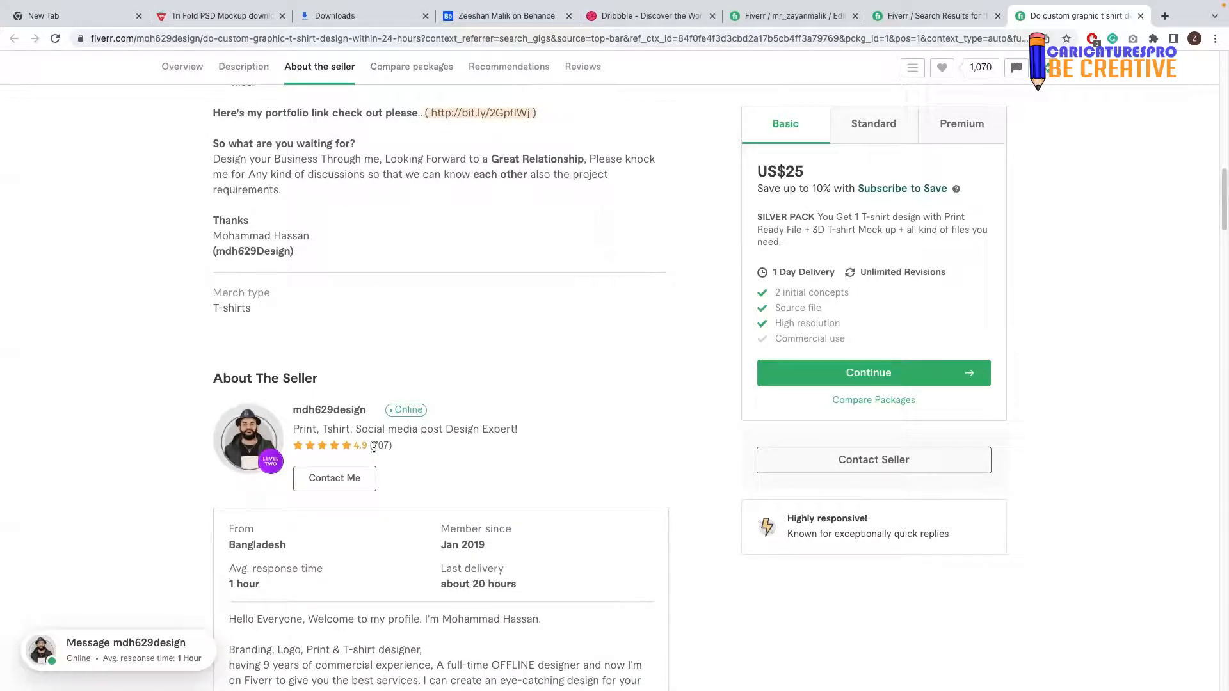
Step: Return to the gig being edited and write "Thanks for visiting my gig," as the first line of its description
left_click(947, 15)
left_click(782, 17)
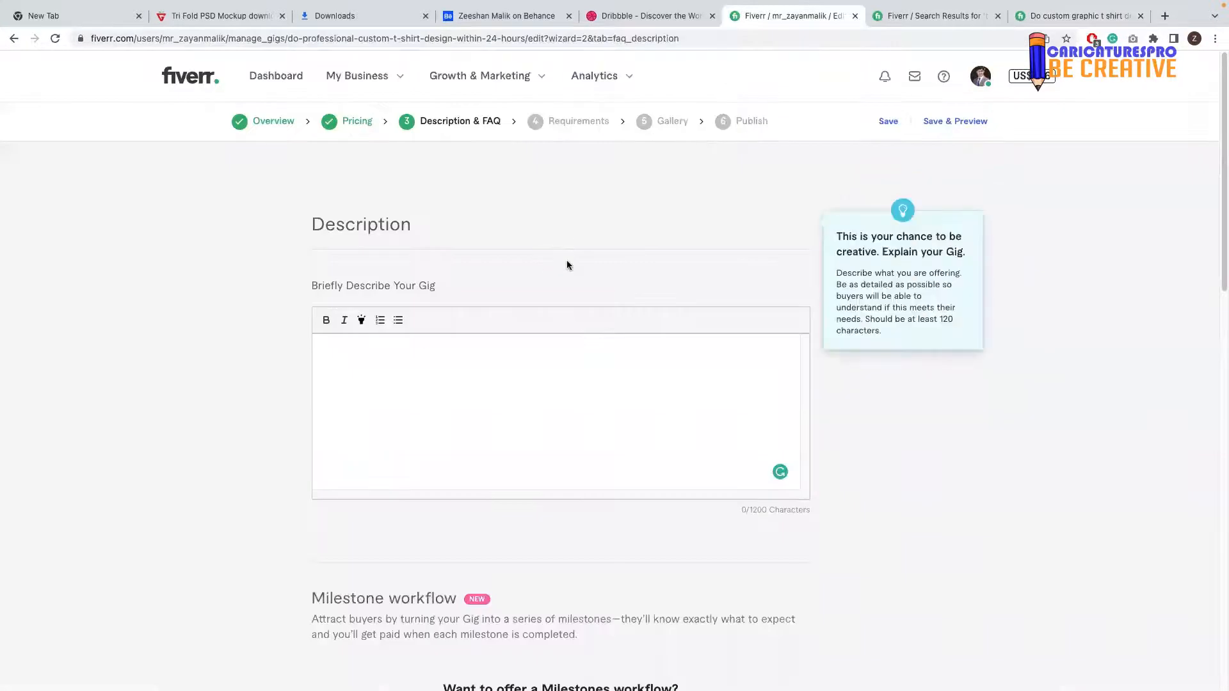
left_click(419, 351)
type("Thnaksd")
key("BackSpace")
key("BackSpace")
key("BackSpace")
key("BackSpace")
key("BackSpace")
type("ansk")
key("BackSpace")
key("BackSpace")
type("ks ")
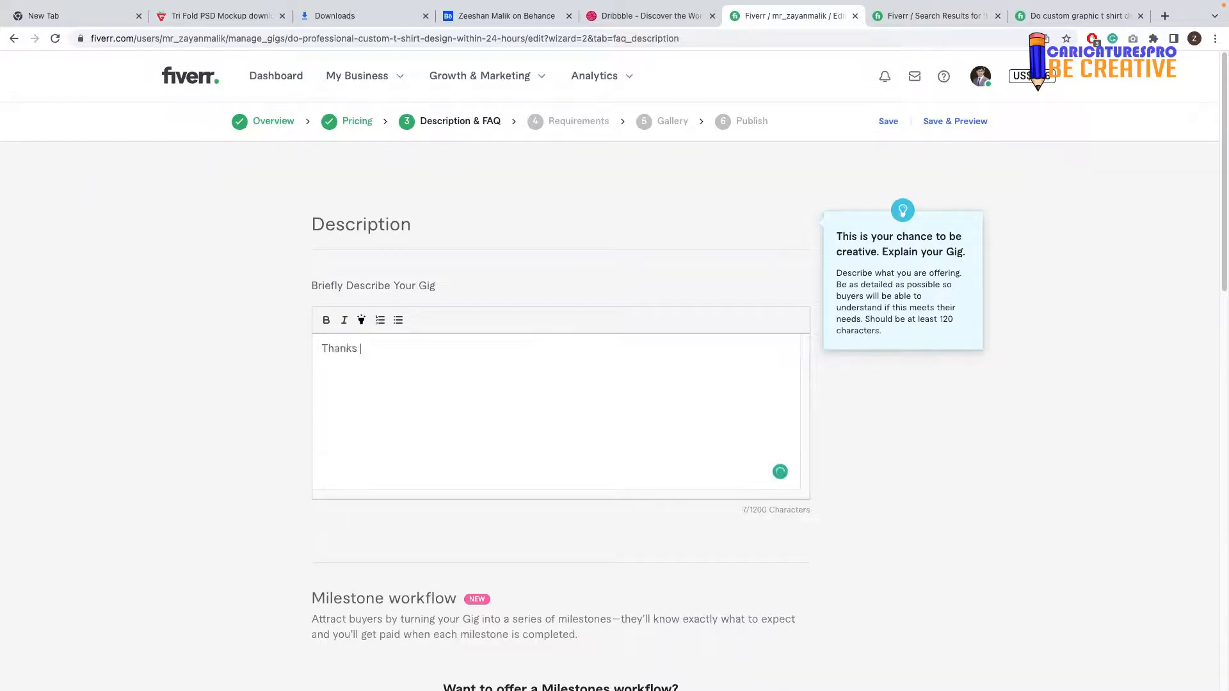
type("for vcisi")
key("BackSpace")
key("BackSpace")
key("BackSpace")
type("isiting my fi")
key("BackSpace")
key("BackSpace")
type("gig,")
key("Return")
Step: Make the description's opening line bold and place the cursor below it
triple_click(380, 349)
left_click(324, 320)
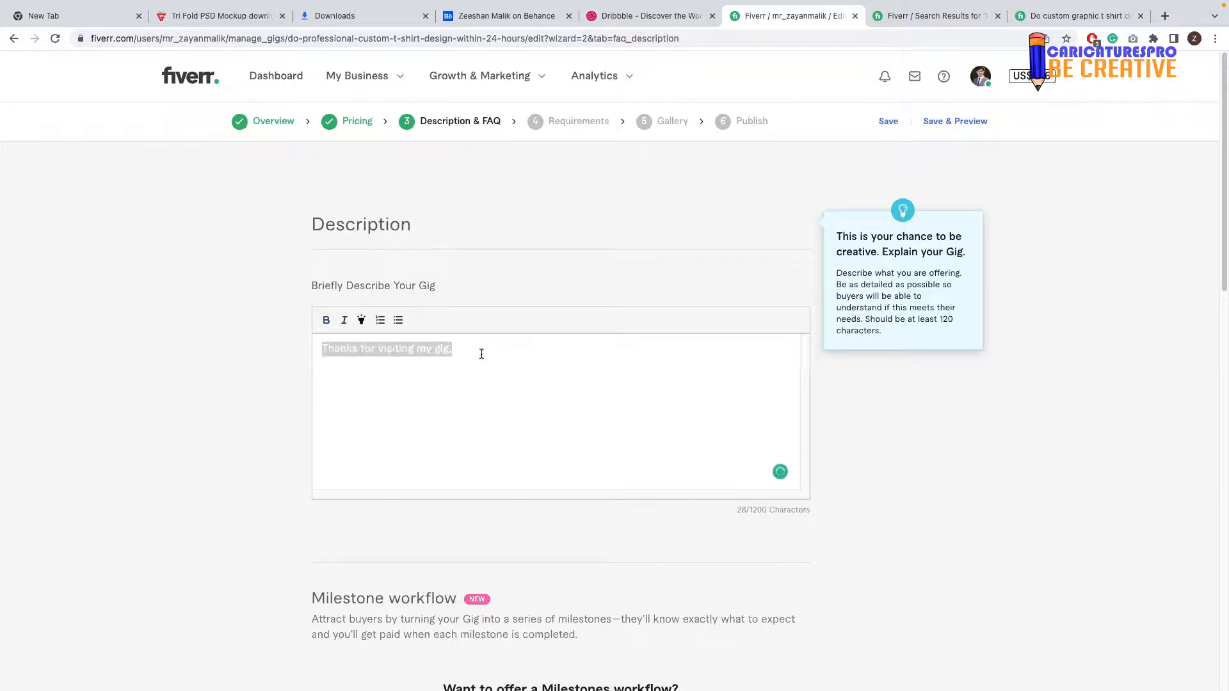
left_click(478, 353)
key("Down")
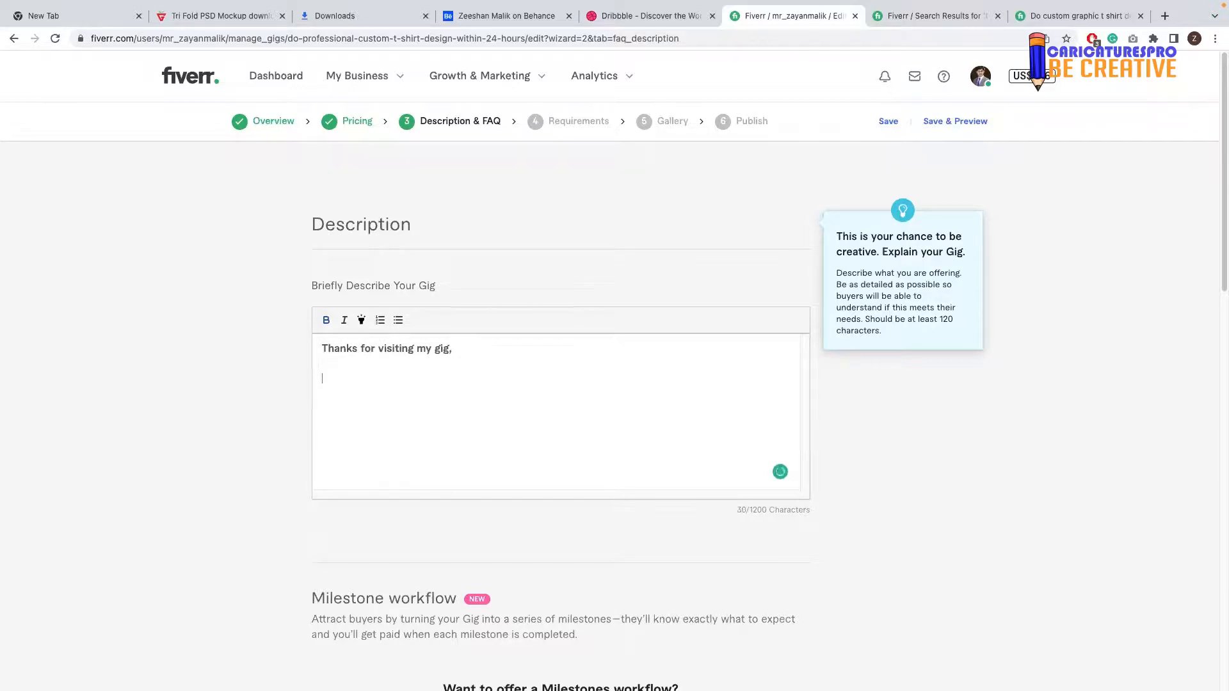
Step: Below the greeting, write "I am a professional graphic designer having expertise in custom", correcting the missing article with the suggested fix
key("Return")
type("I a")
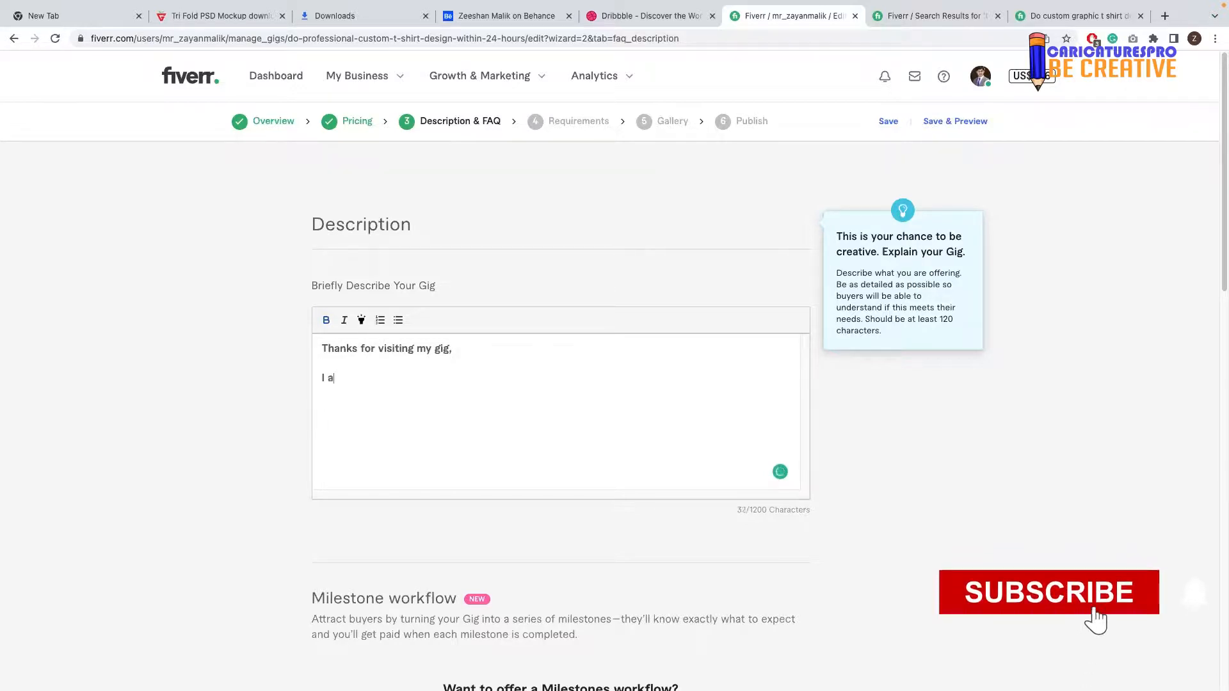
type("m profes")
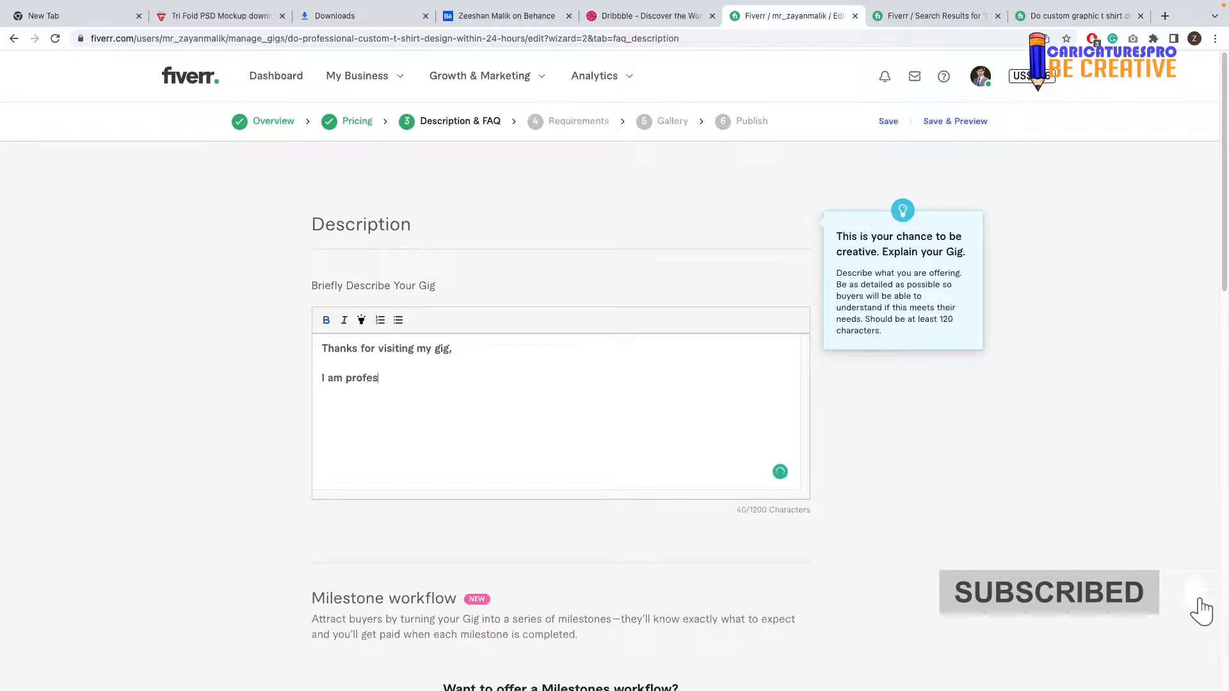
type("sional gra")
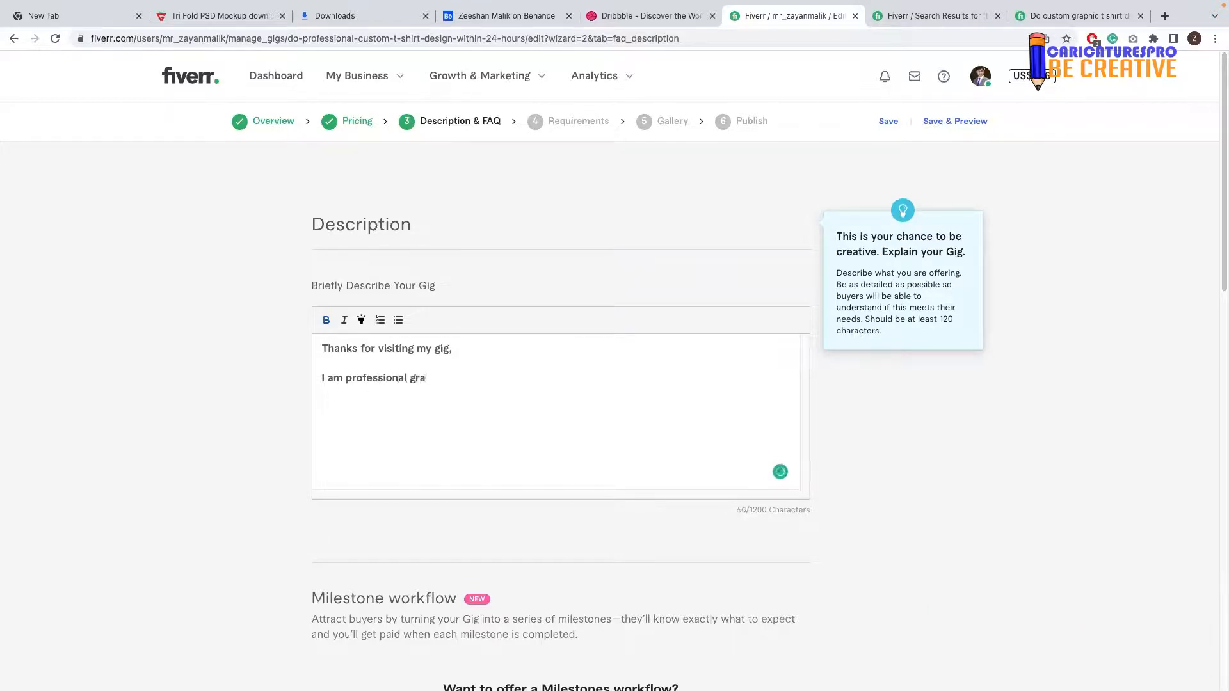
type("phic designer having ex")
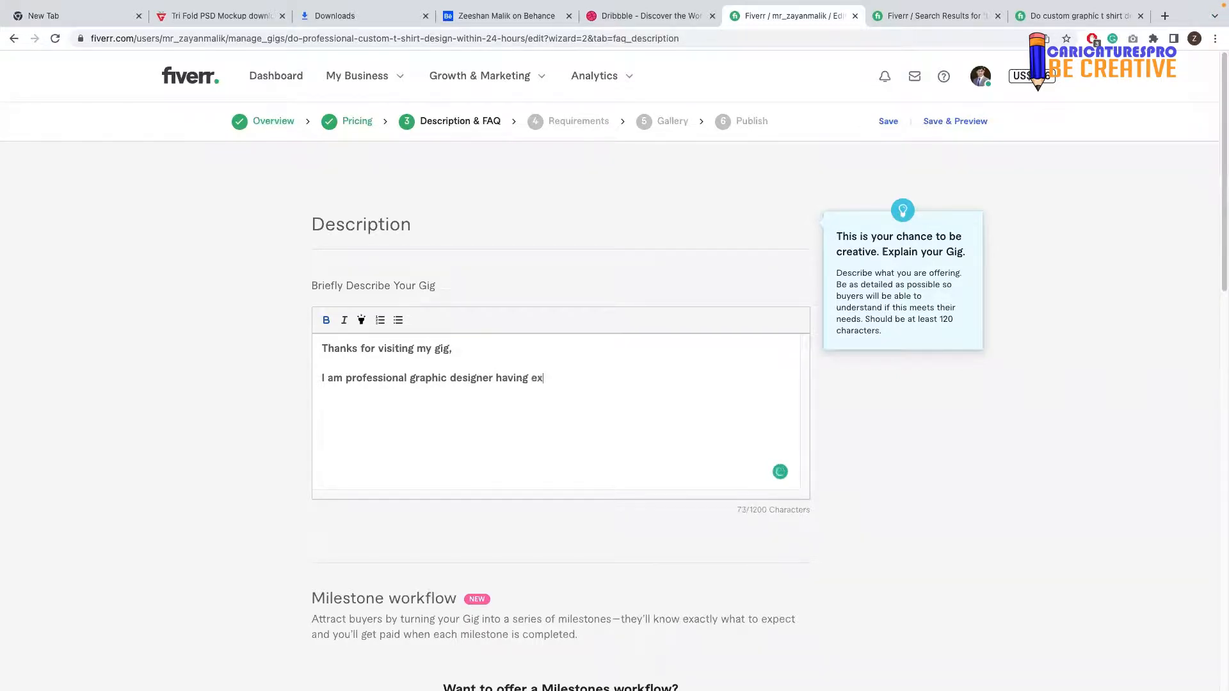
type("pertise in")
type(" t shirt")
key("BackSpace")
key("BackSpace")
key("BackSpace")
key("BackSpace")
type("custom")
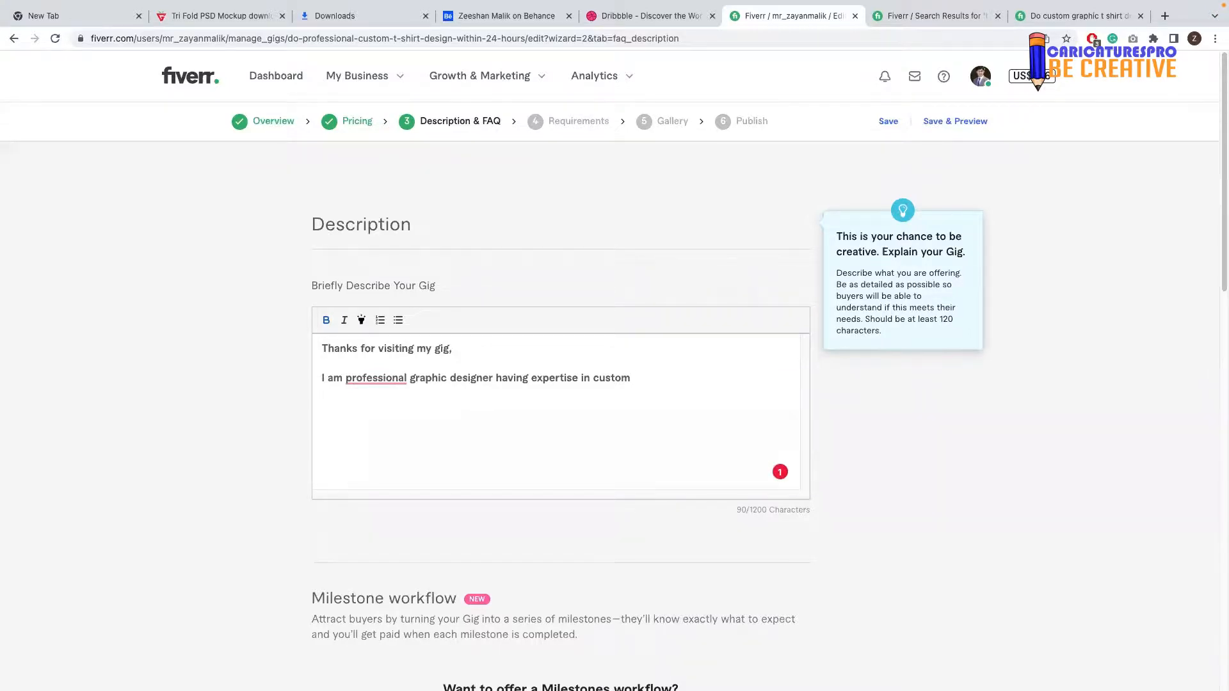
mouse_move(366, 378)
left_click(395, 413)
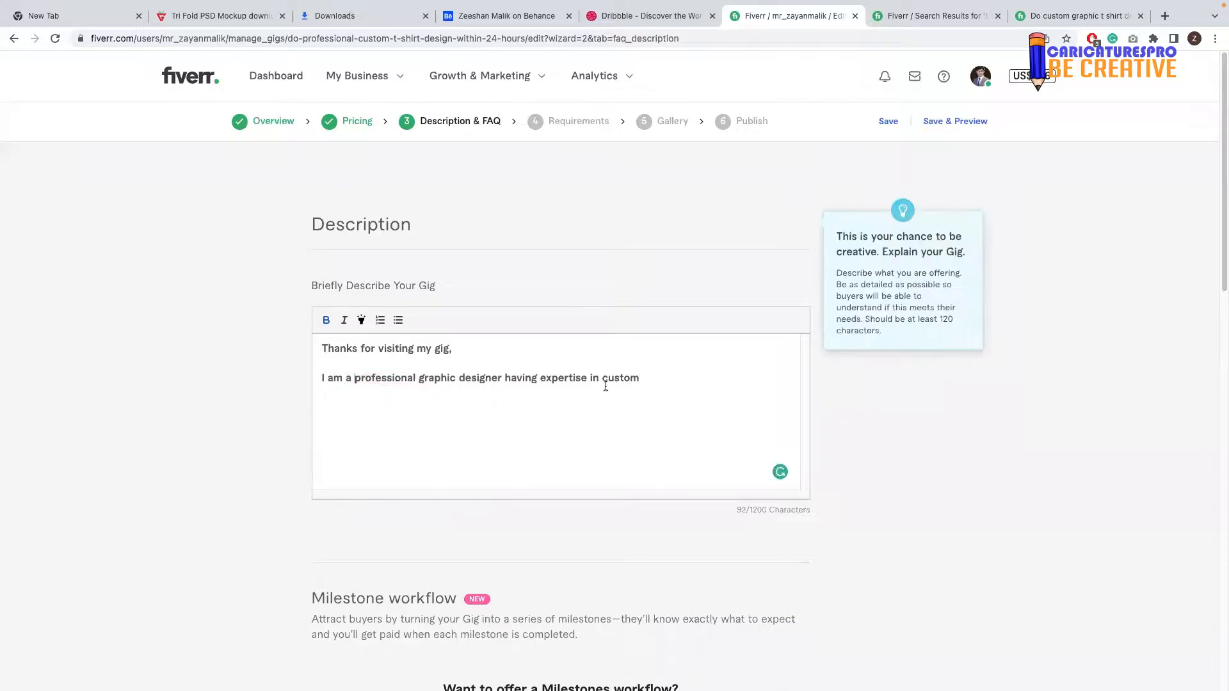
Step: Continue the introduction with "t shirt design, merchandise, tees, in photographic or illustrative manner"
type("t shir")
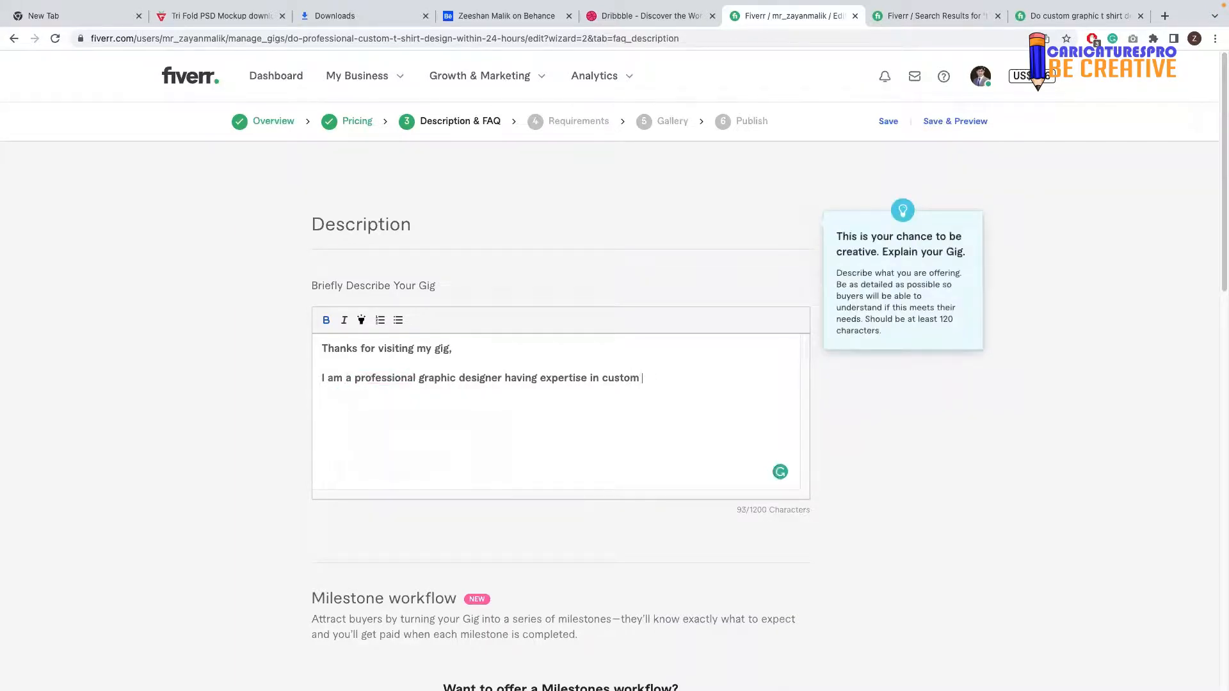
type(" design")
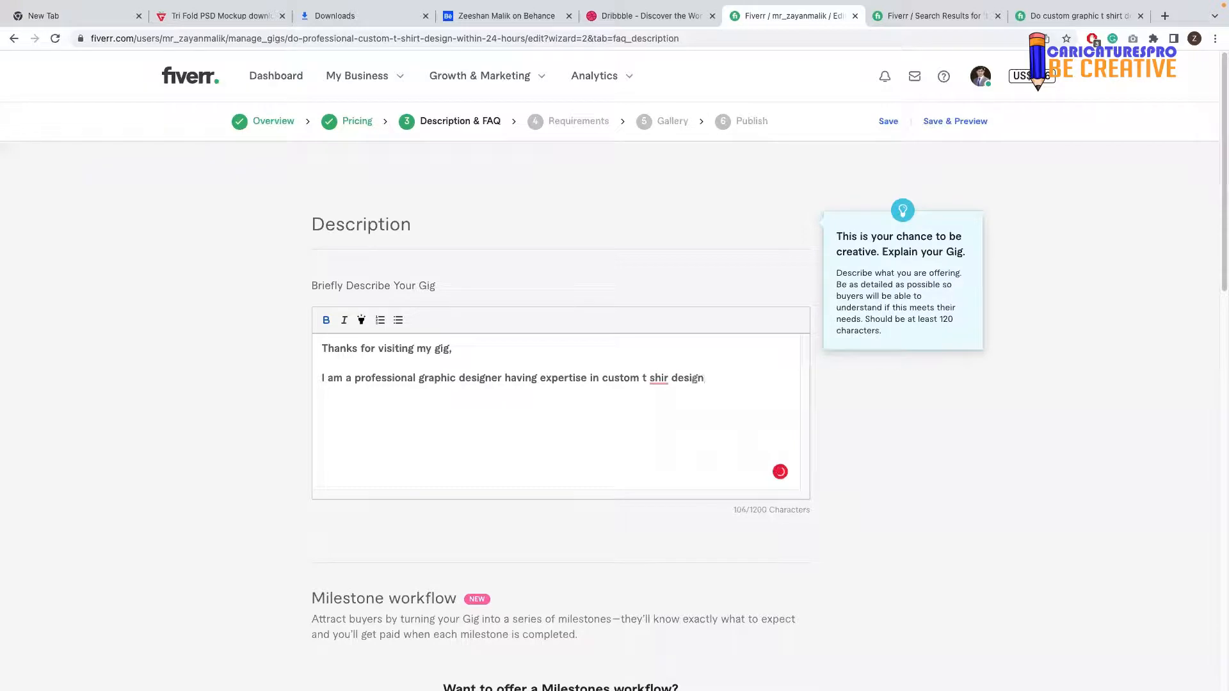
key("BackSpace")
key("BackSpace")
key("BackSpace")
key("BackSpace")
key("BackSpace")
key("BackSpace")
key("BackSpace")
type("t design, merchandise,")
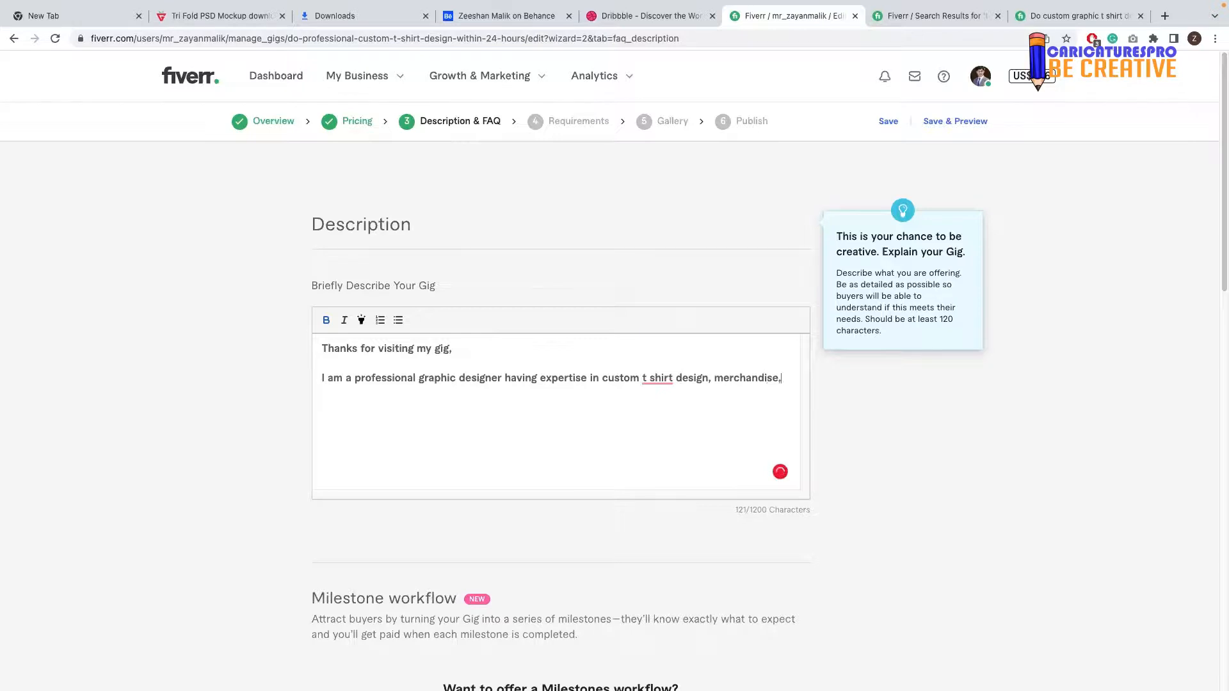
type(" tees, in photographic or ")
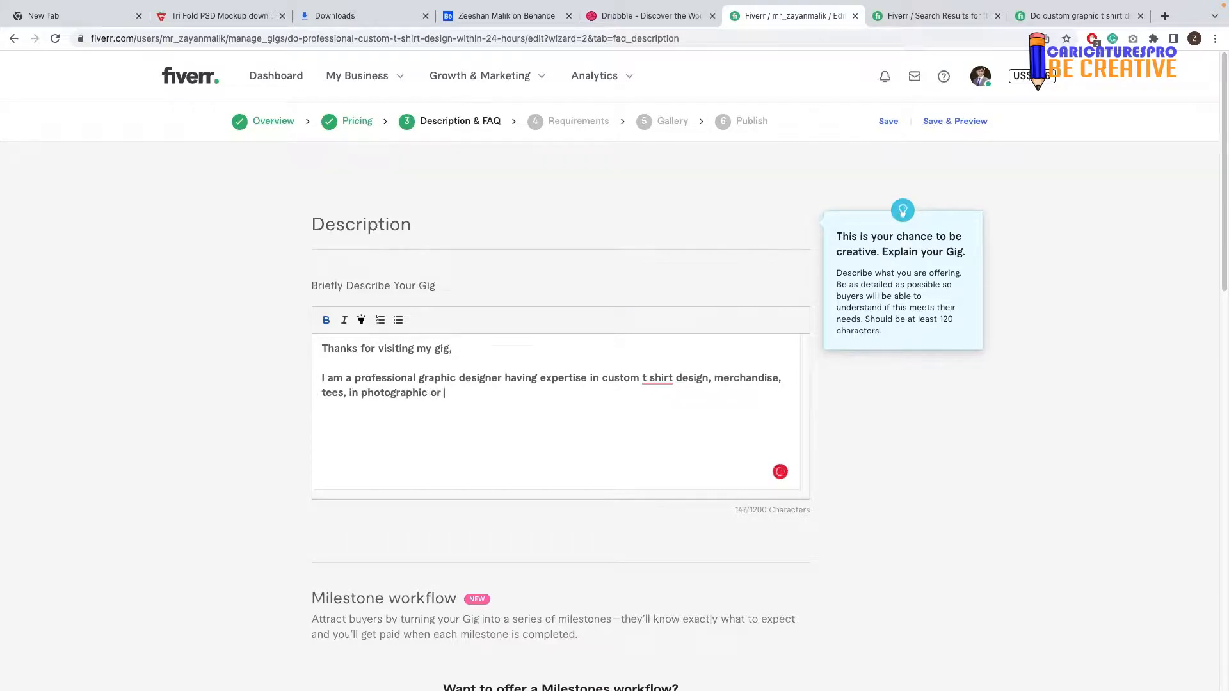
type("illustrative manner")
key("BackSpace")
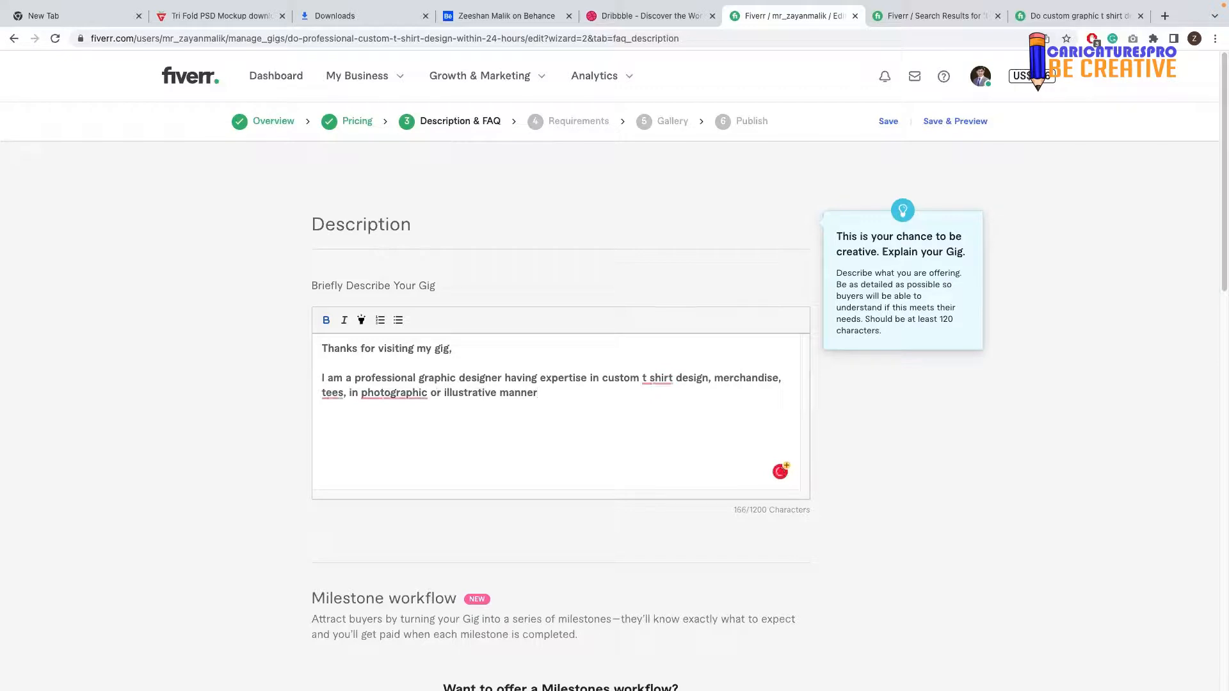
Step: Accept the suggested corrections so the introduction reads "t-shirt", "and tees" and "in a photographic"
mouse_move(334, 393)
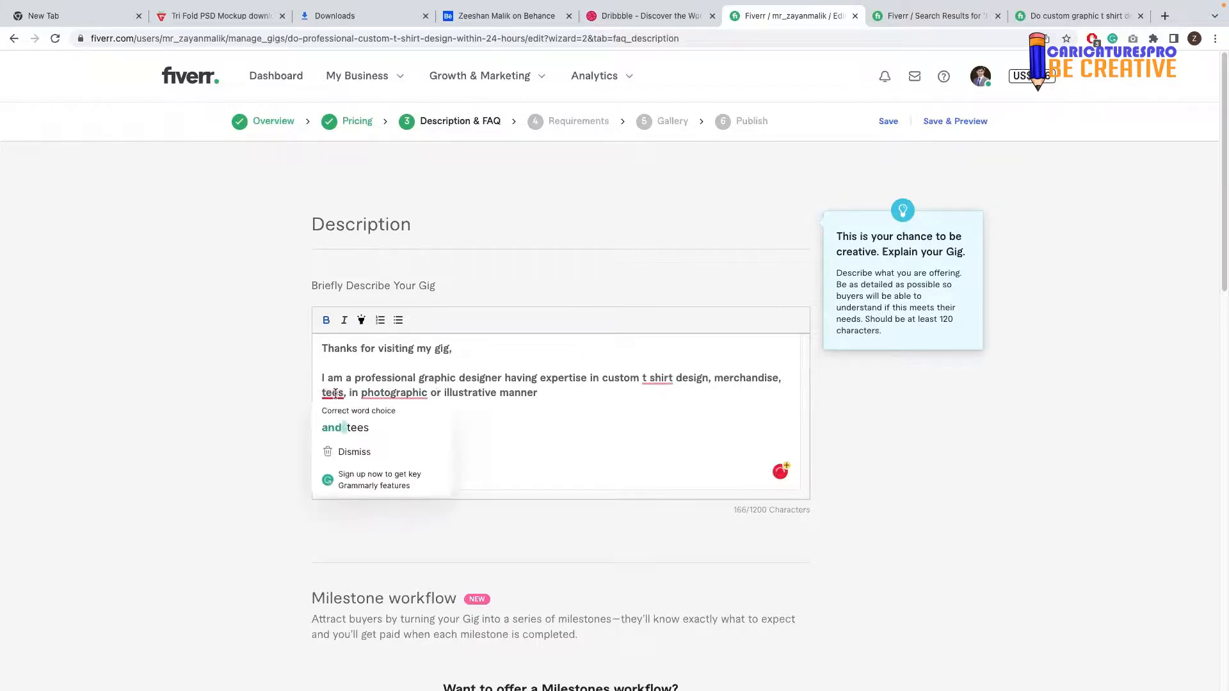
left_click(361, 426)
mouse_move(396, 393)
left_click(403, 427)
mouse_move(663, 379)
left_click(660, 420)
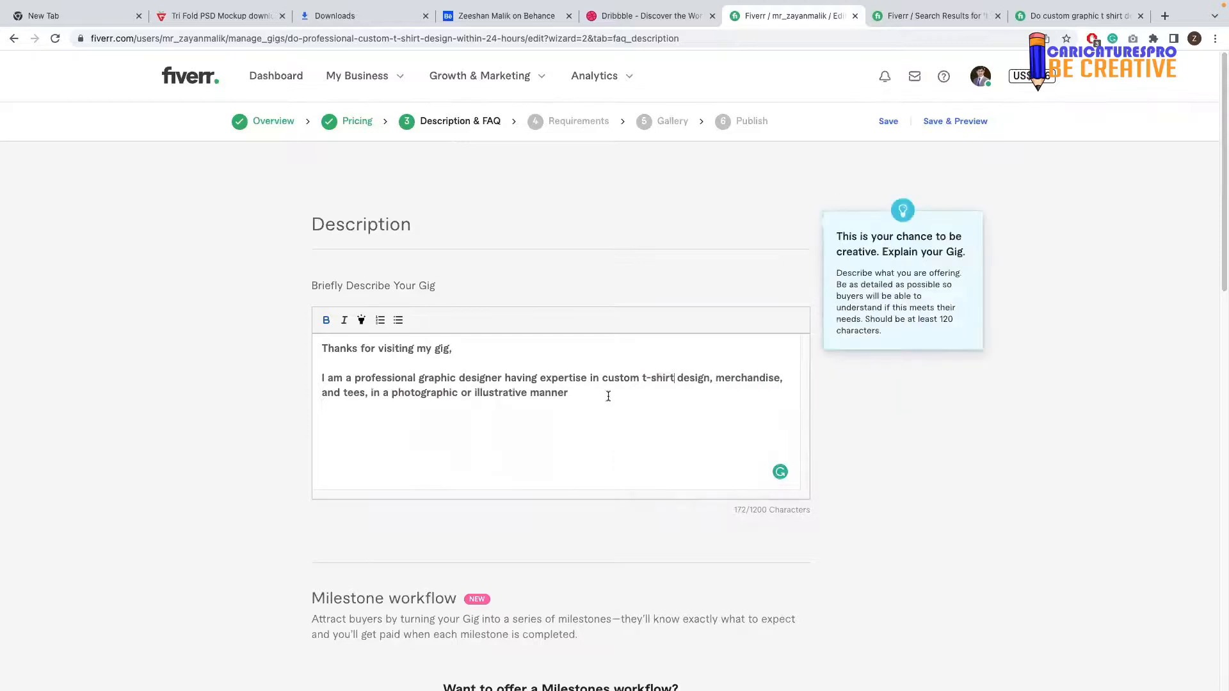
Step: Start a new line with "I am" and remove the bold formatting from "and tees, in a photographic or illustrative manner." through the new text
left_click(571, 394)
key("Return")
type("I am")
left_click_drag(346, 407, 322, 391)
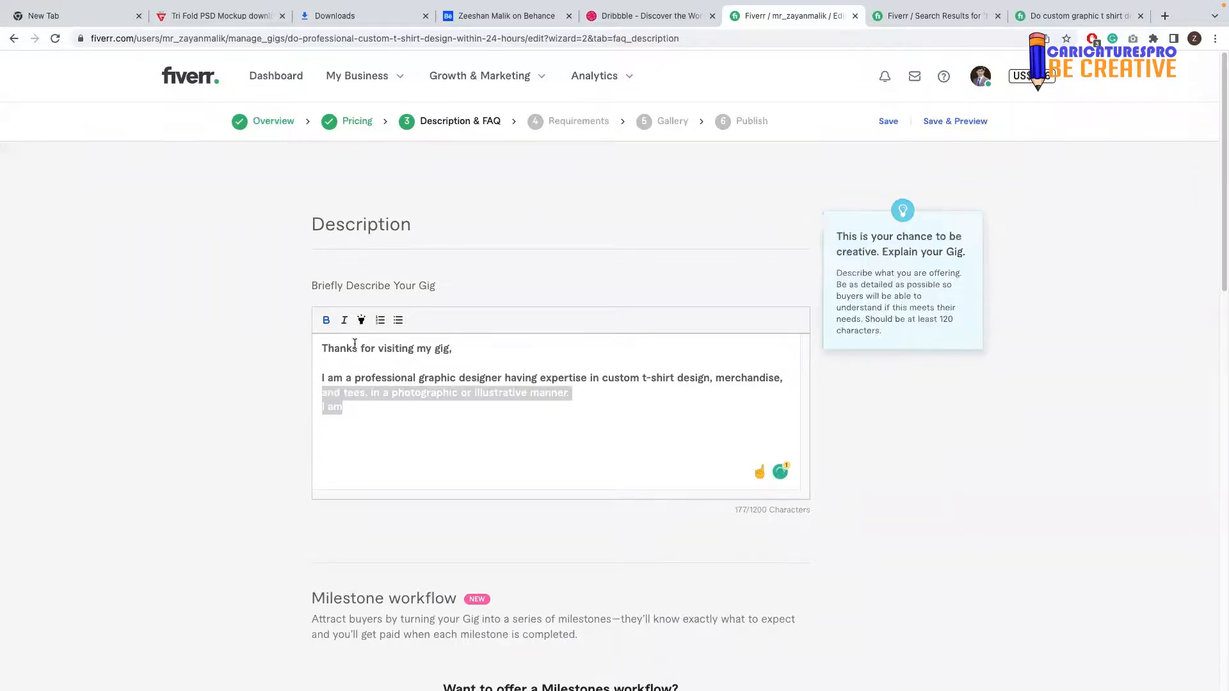
left_click(327, 320)
left_click(390, 417)
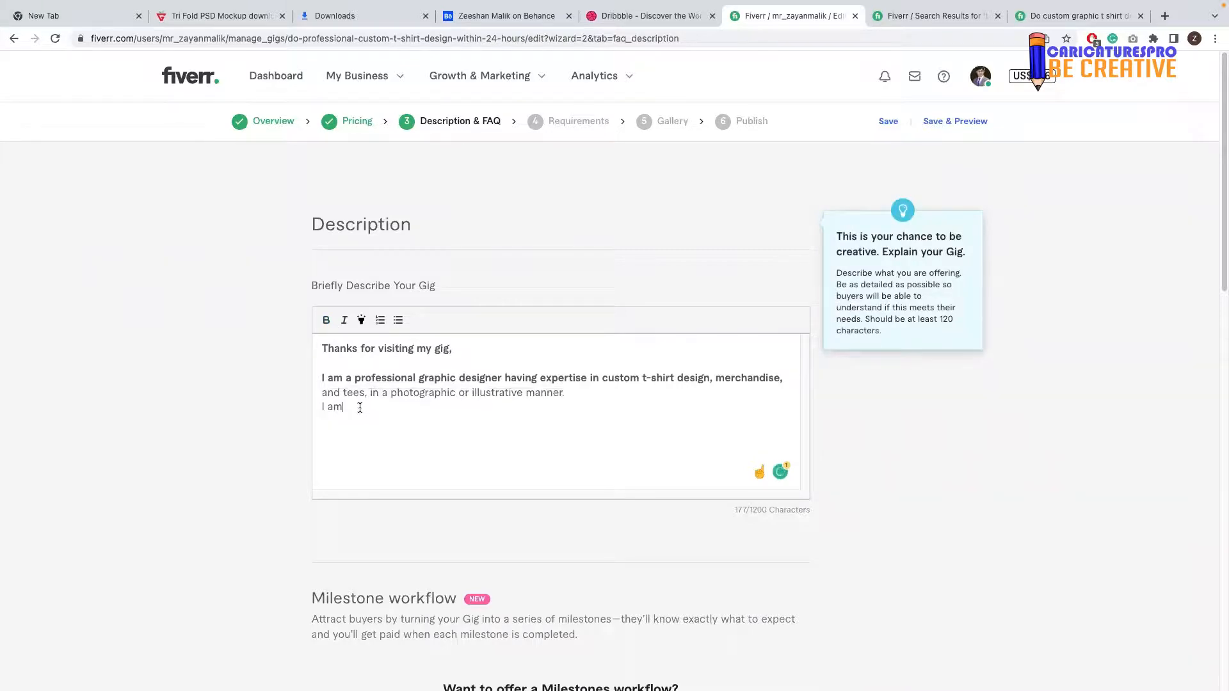
Step: Continue the new line with "using adobe illustrator and adobe photoshop in t shirts designing"
type("using adobe illustrator and adobe phito")
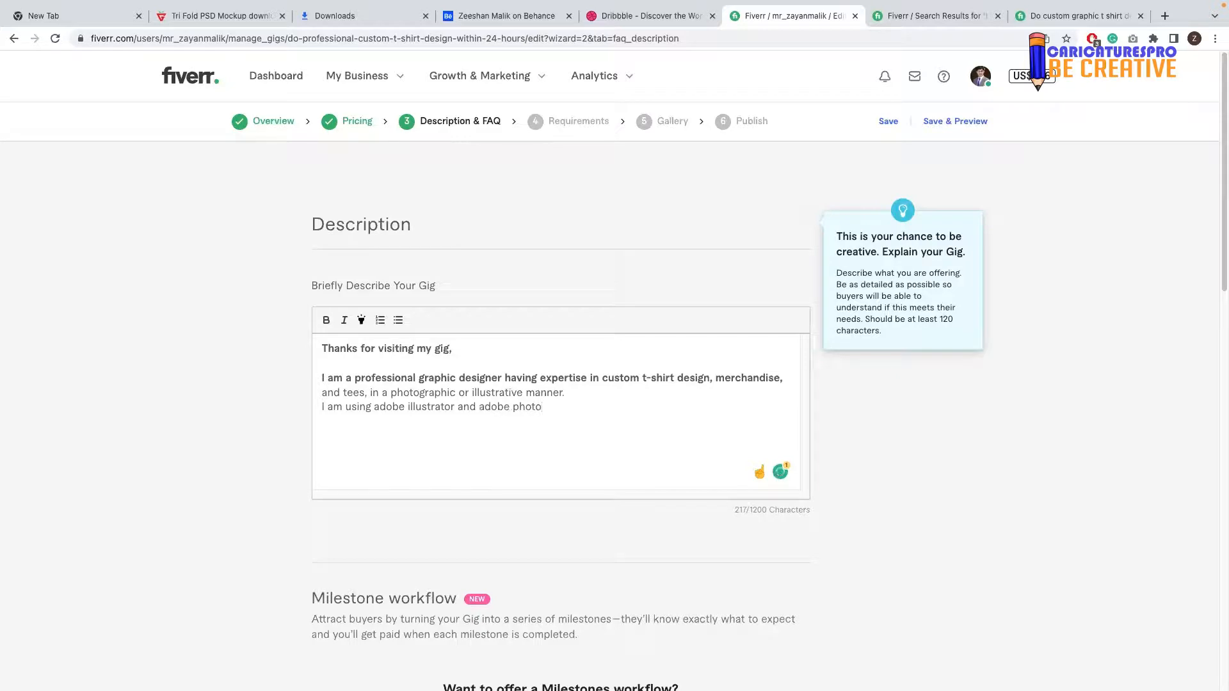
type("shop for rthe t shirt")
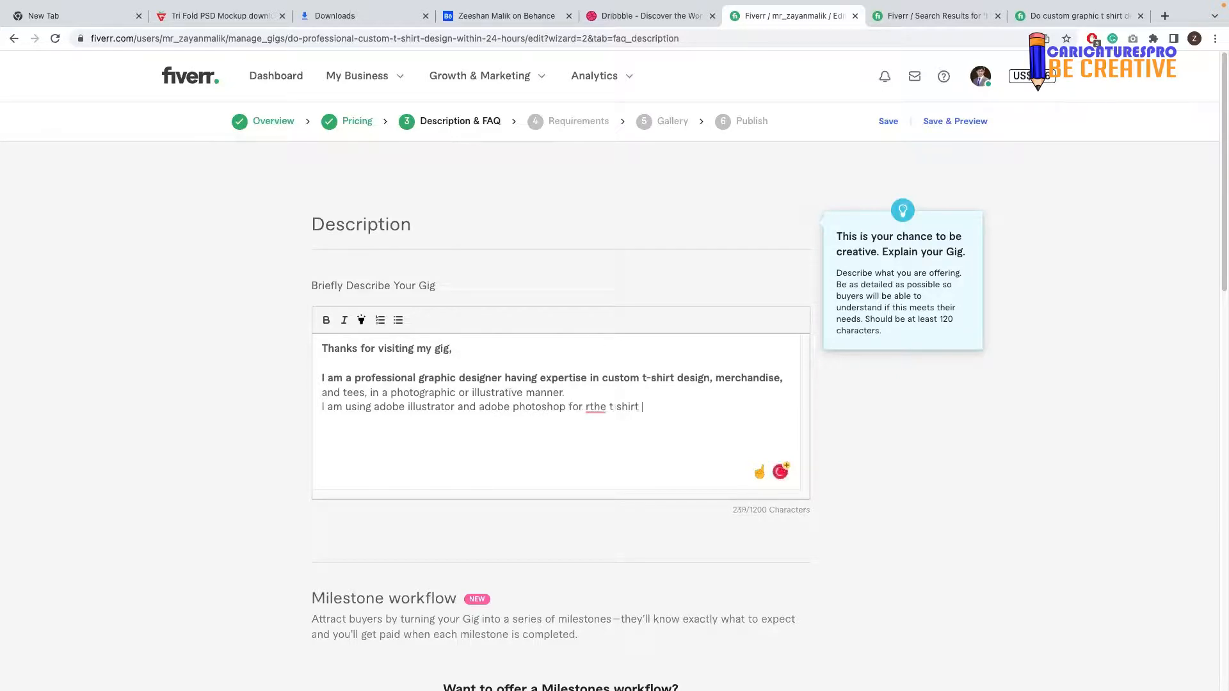
key("BackSpace")
key("BackSpace")
key("BackSpace")
key("BackSpace")
key("BackSpace")
key("BackSpace")
key("BackSpace")
key("BackSpace")
key("BackSpace")
key("BackSpace")
key("BackSpace")
key("BackSpace")
key("BackSpace")
key("BackSpace")
key("BackSpace")
type("in t shirts design")
type("ing")
key("BackSpace")
key("BackSpace")
key("BackSpace")
type("ing")
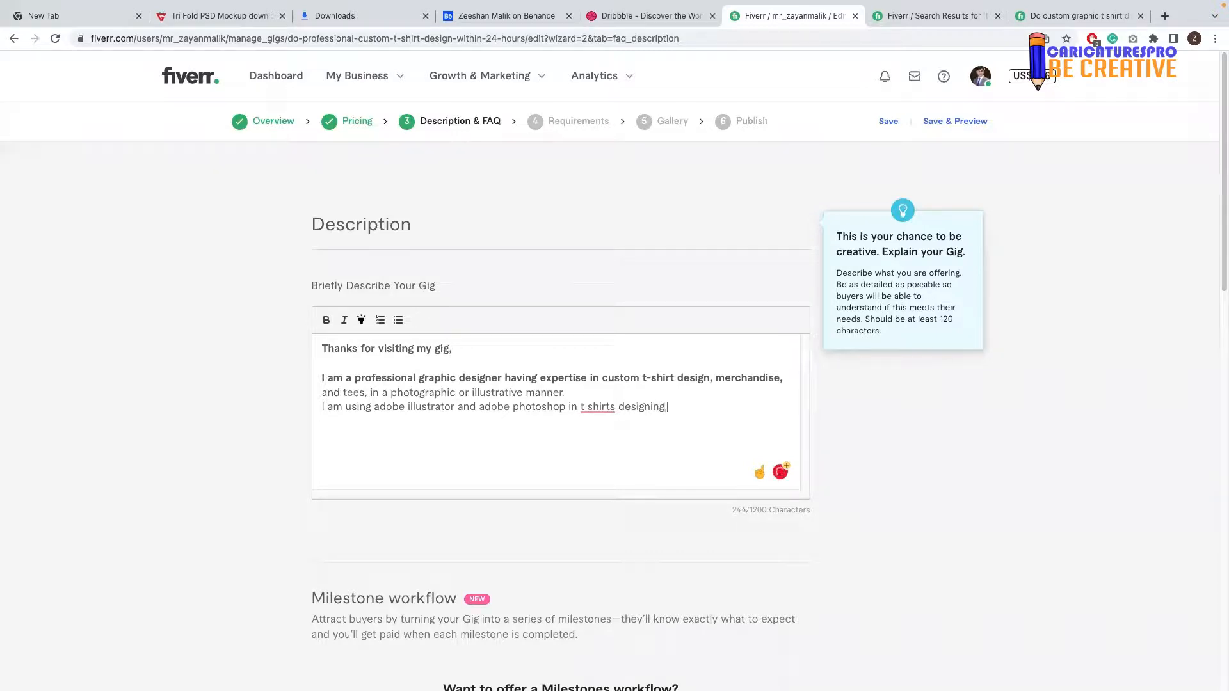
Step: Extend the software sentence with ", i am not using any kind of plug in design process,"
type(", i am not using any kind of plug")
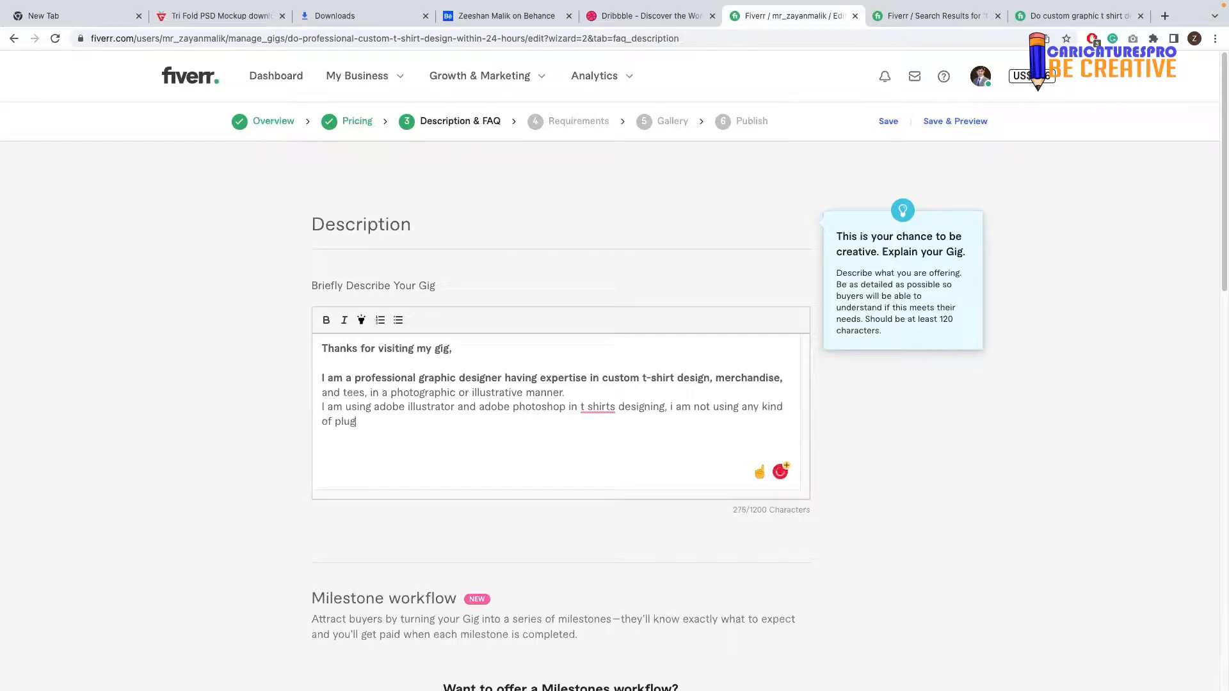
type(" in for this")
key("BackSpace")
key("BackSpace")
key("BackSpace")
key("BackSpace")
key("BackSpace")
type("design process,")
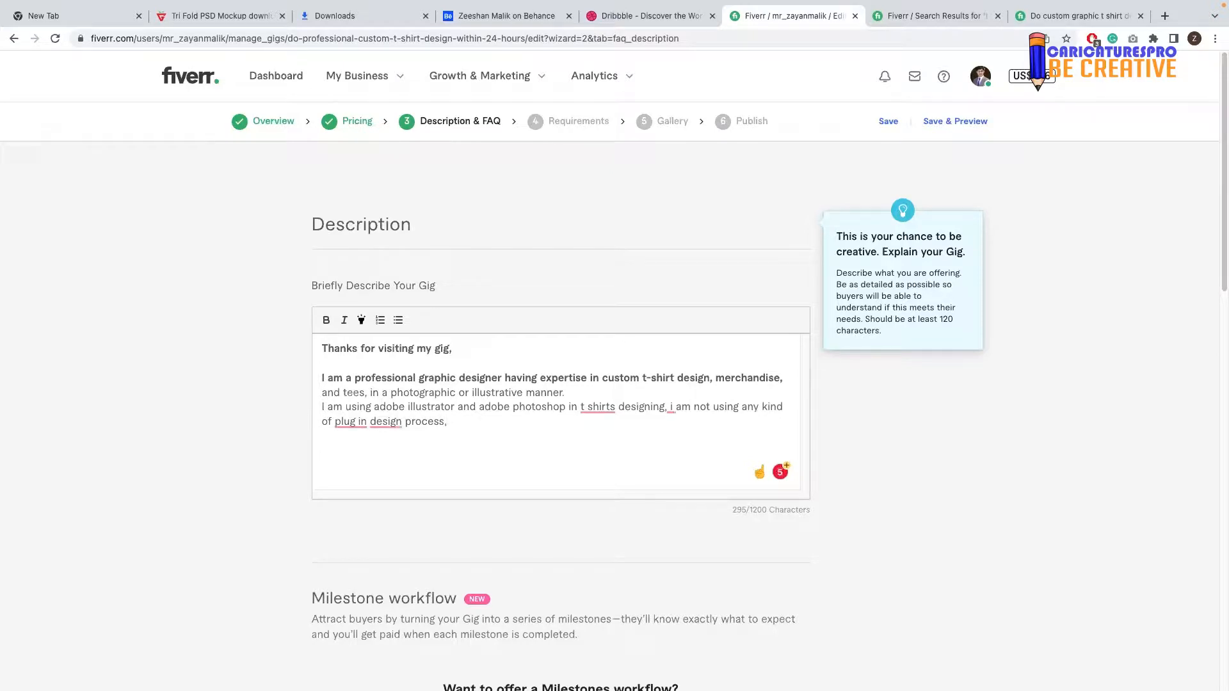
Step: Accept the suggested corrections "plug-in", "t-shirts" and capital "I" in the software sentence
mouse_move(351, 420)
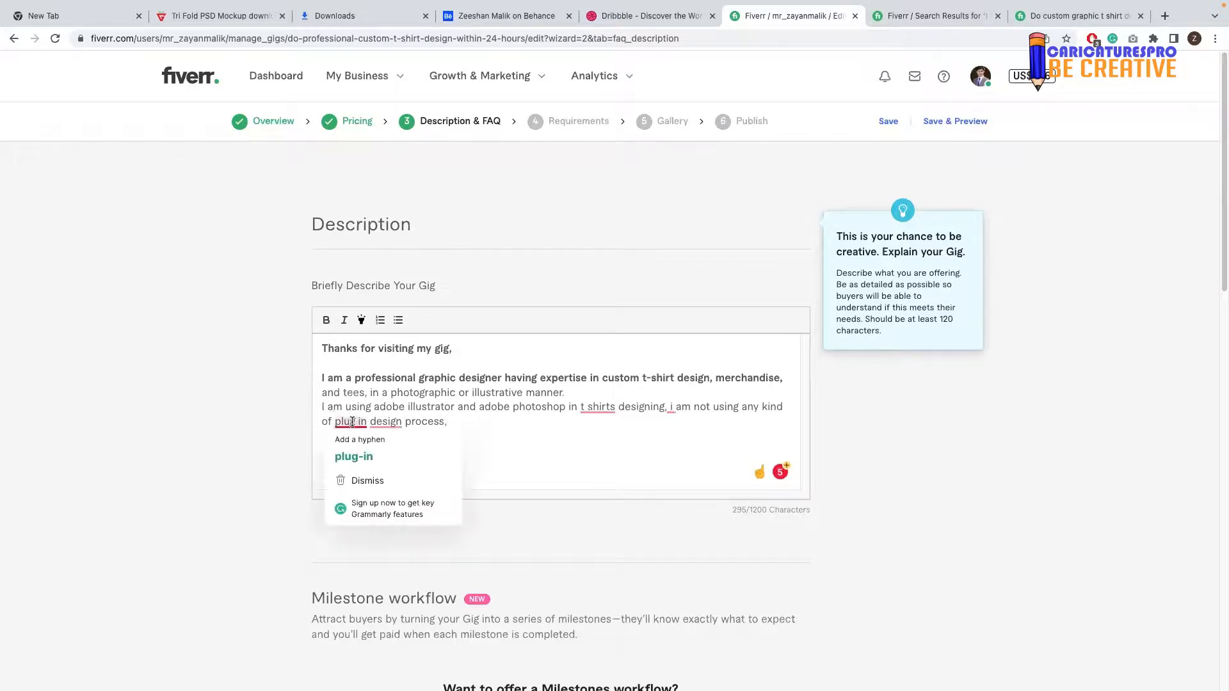
left_click(369, 455)
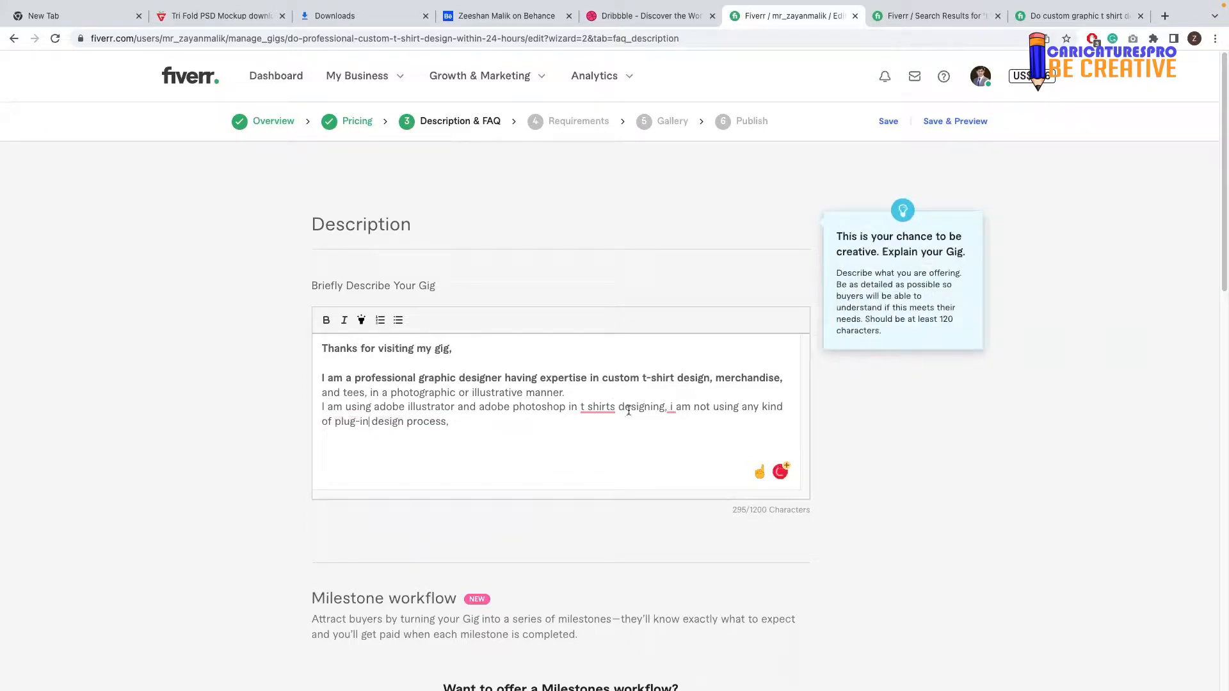
mouse_move(605, 415)
left_click(601, 442)
mouse_move(672, 409)
left_click(682, 437)
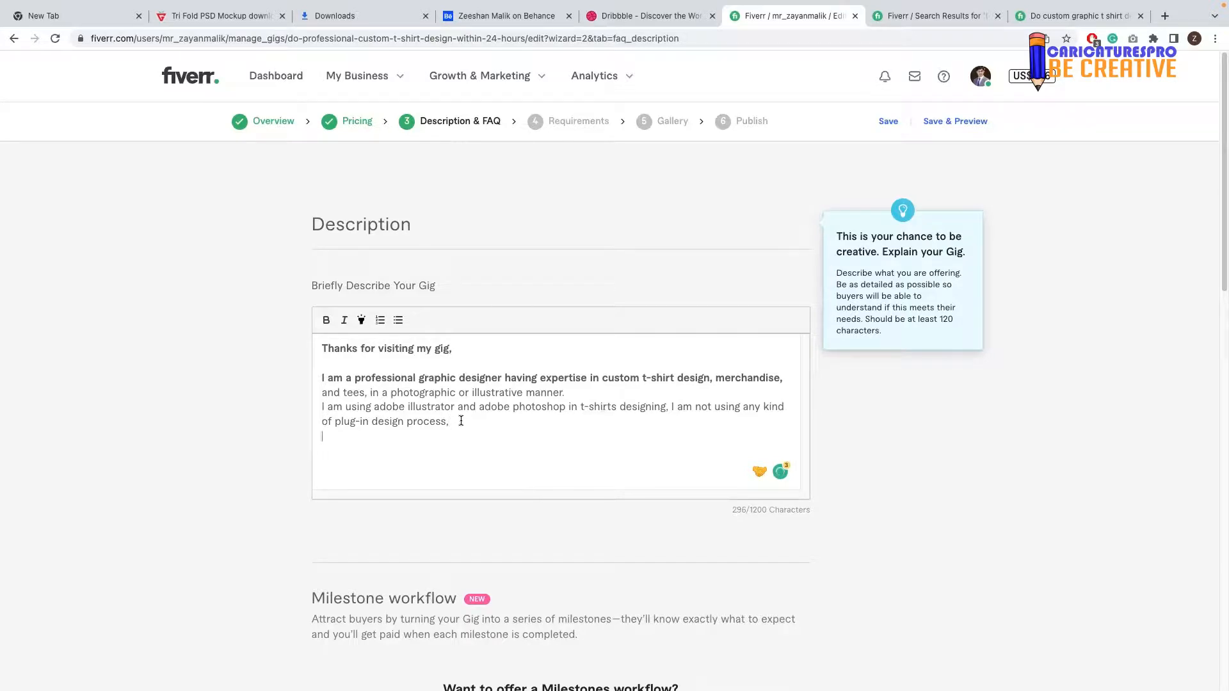
Step: On a new line, write a sentence offering high quality t shirts design with versatile variation
key("Return")
type("I can proveide you high qualit")
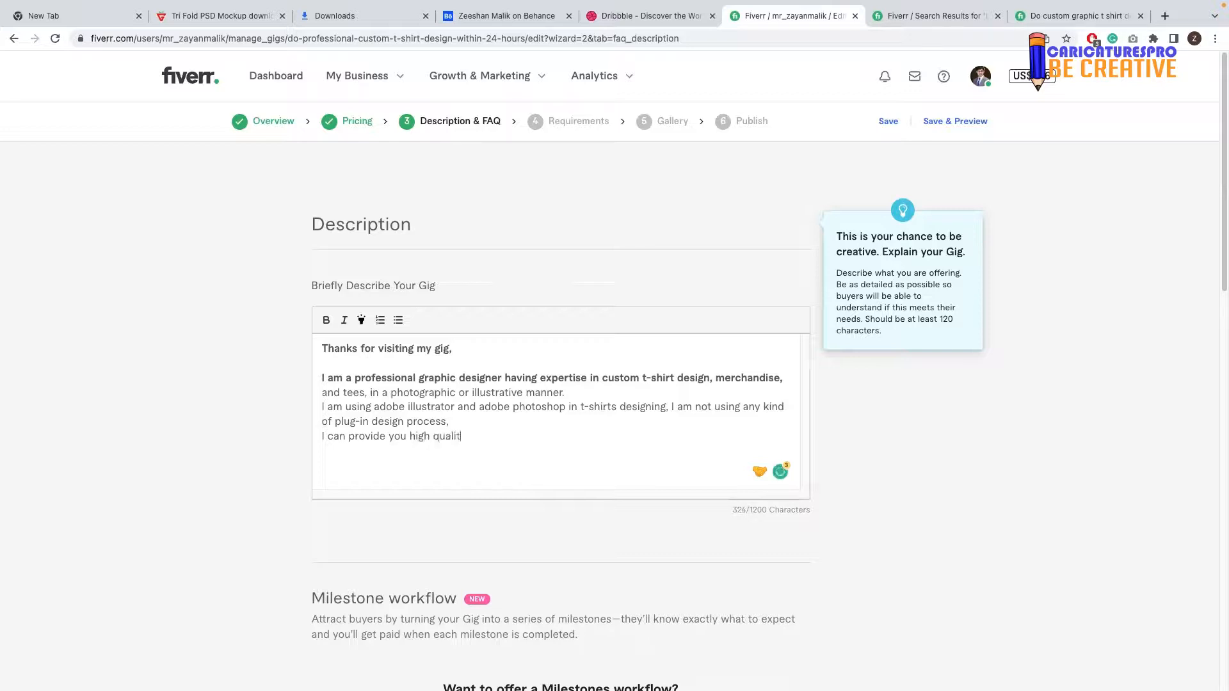
type("y t shirts desihgn ")
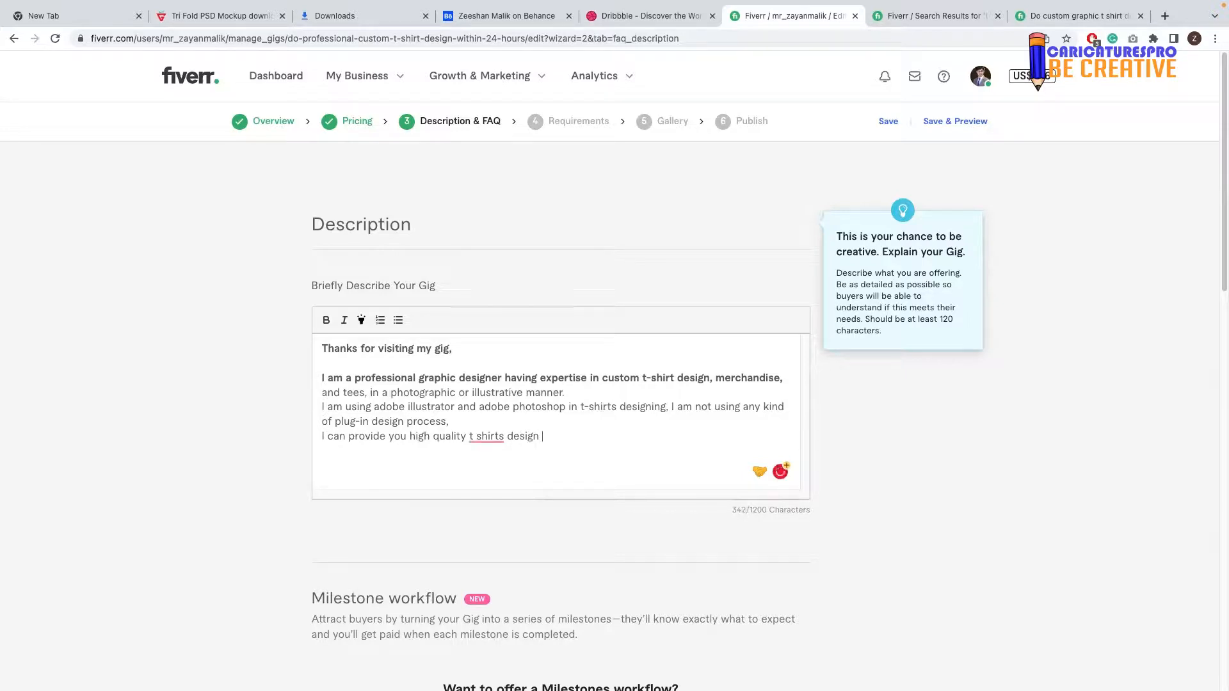
type("with versite")
key("BackSpace")
type("tile veraitaion")
Step: Accept the suggested corrections "versatile", "high-quality", "variation" and "you with" in the last sentence
mouse_move(594, 437)
left_click(592, 481)
mouse_move(435, 439)
left_click(451, 462)
mouse_move(637, 436)
left_click(635, 458)
mouse_move(407, 437)
left_click(442, 469)
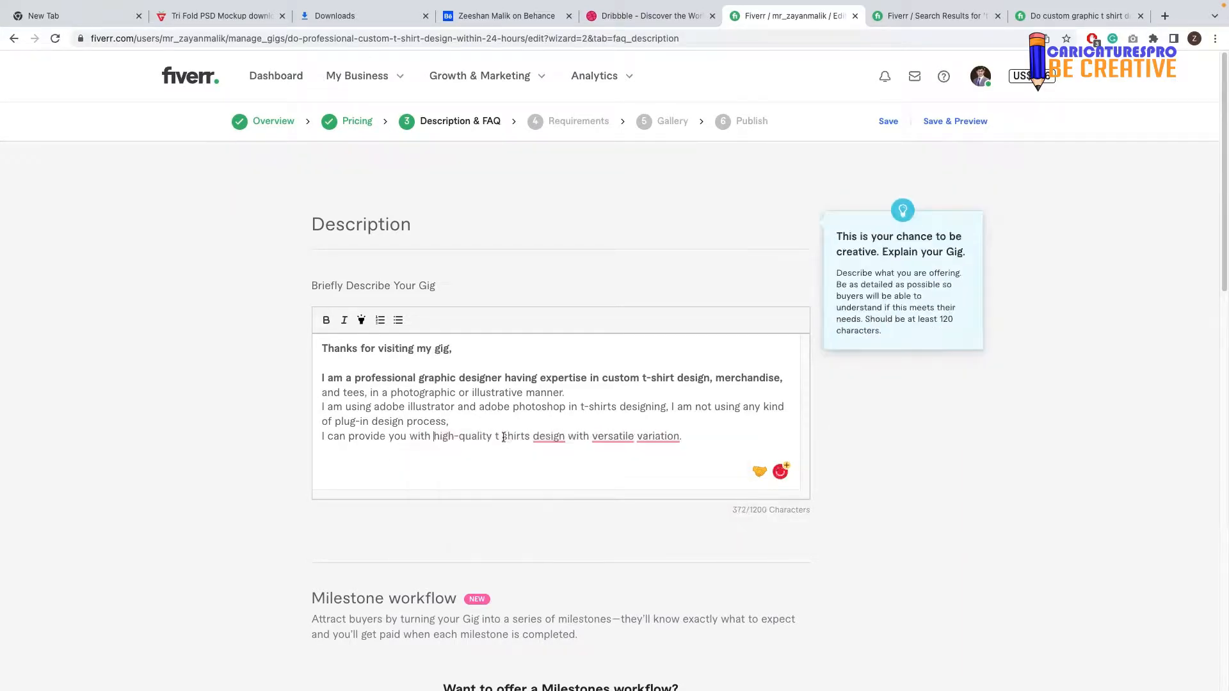
Step: Apply the remaining suggestions so the sentence ends with "t-shirt designs with versatile variations."
mouse_move(549, 437)
left_click(559, 465)
mouse_move(660, 437)
left_click(647, 467)
left_click(639, 464)
left_click(715, 433)
key("Return")
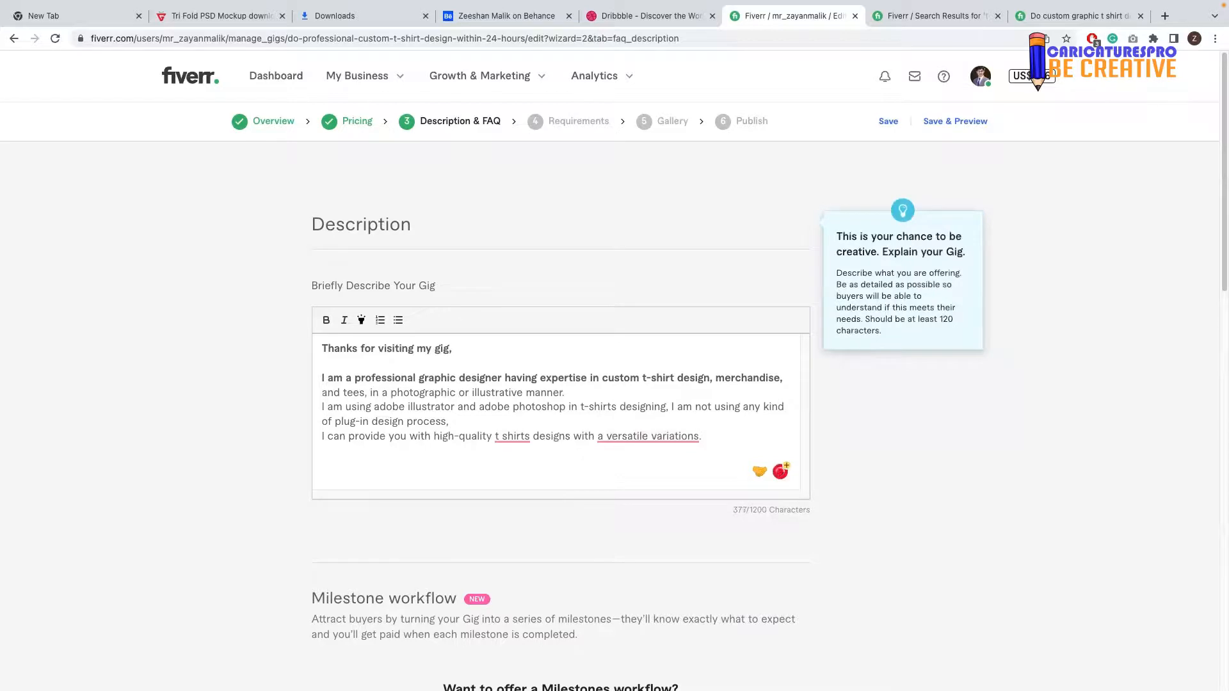
mouse_move(519, 436)
left_click(530, 471)
mouse_move(647, 437)
left_click(662, 466)
mouse_move(536, 432)
left_click(523, 465)
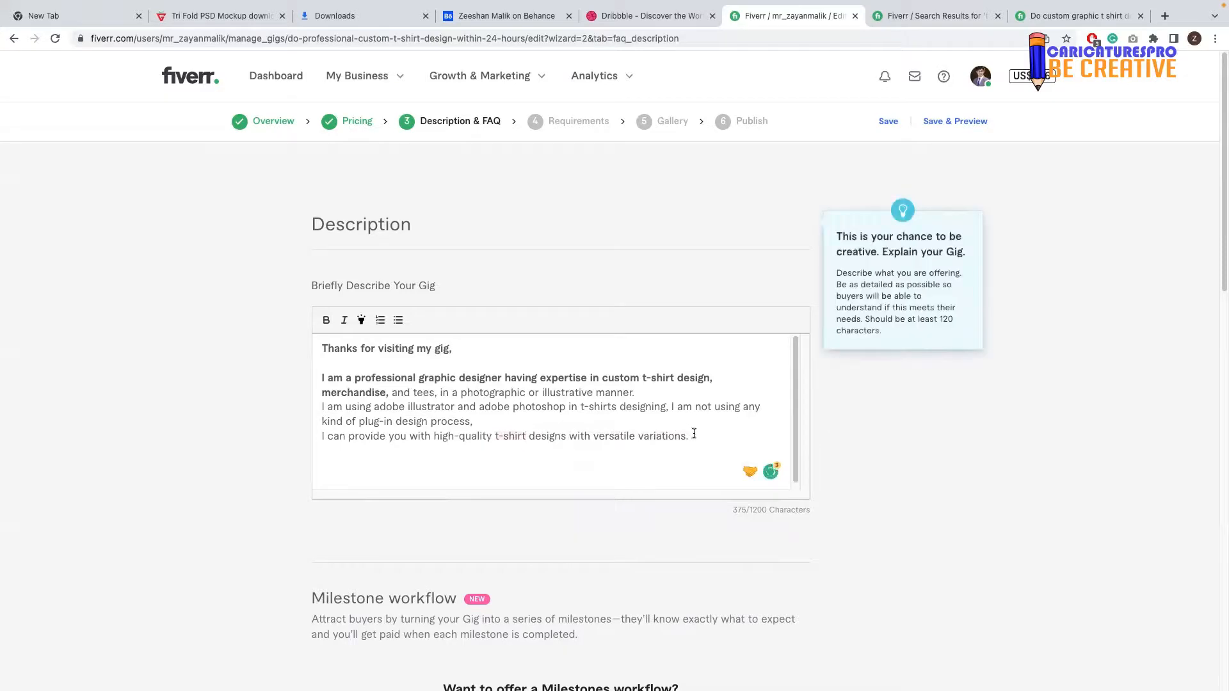
Step: Add the heading "What you get:" below the paragraph, with "versite design" as the first entry under it
key("Return")
type("WhT")
type("at you g")
type("et")
type(":")
key("Return")
type("versite design")
key("Return")
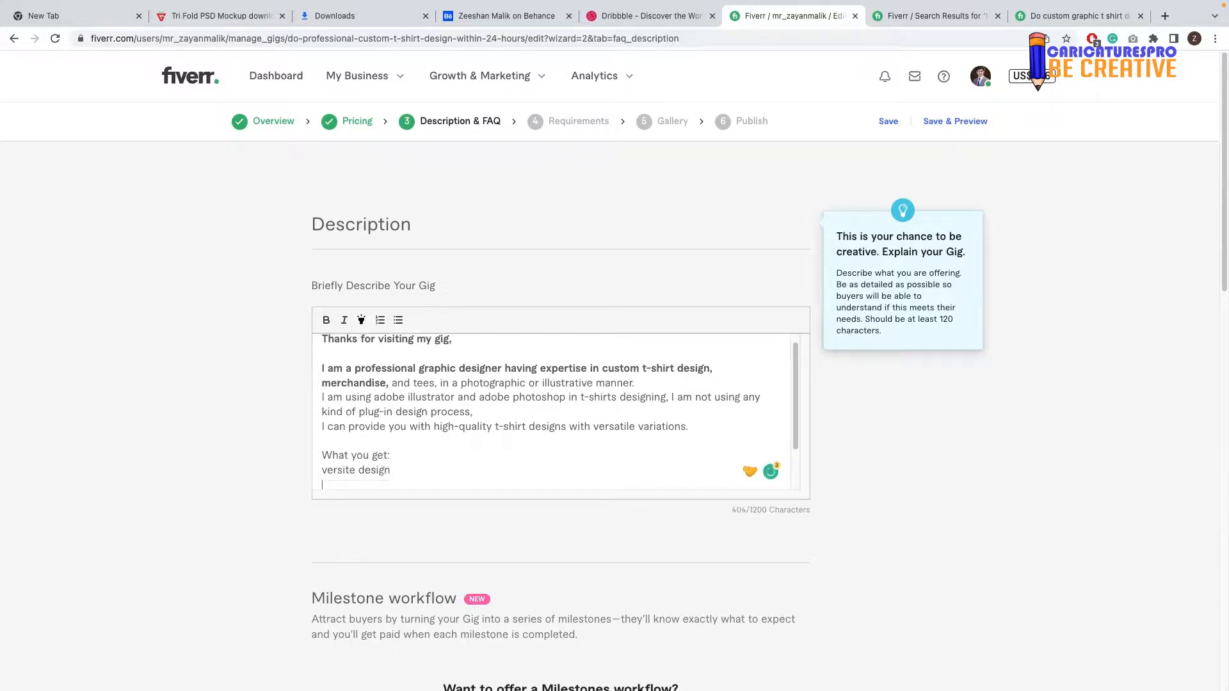
Step: List "Fast delivery", "high Resolution" and "source file for free" on separate lines under "What you get:"
type("Fast delivery")
key("Return")
type("high")
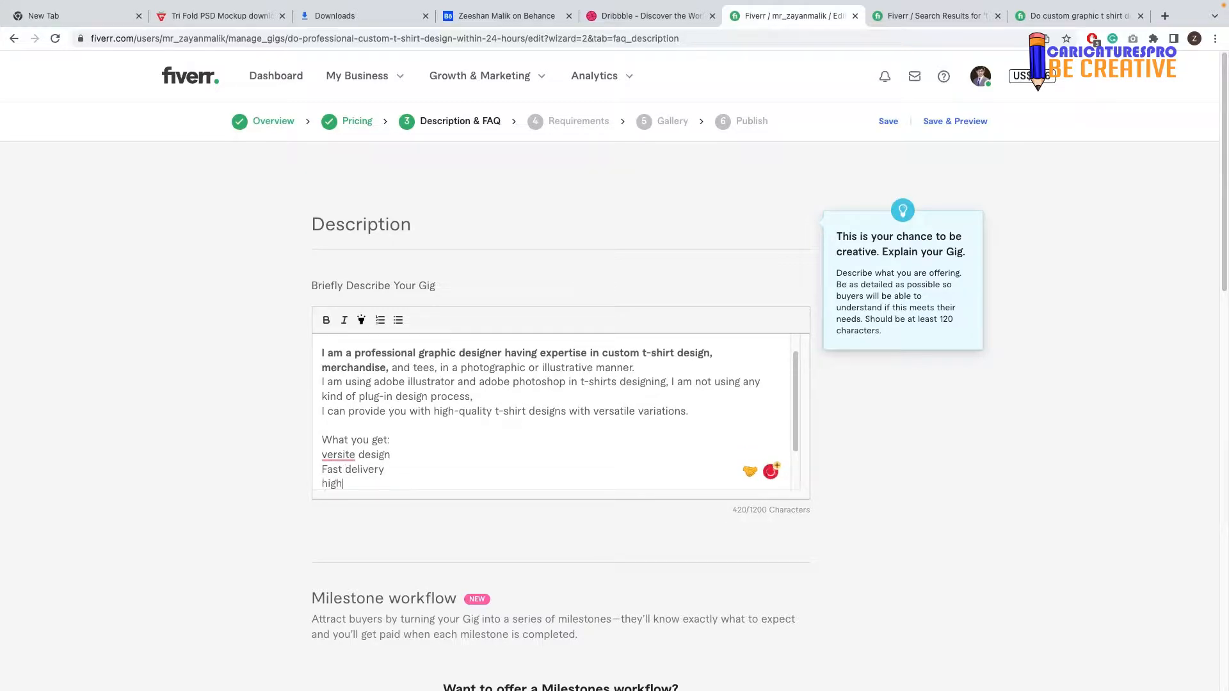
type(" Resolution")
key("Return")
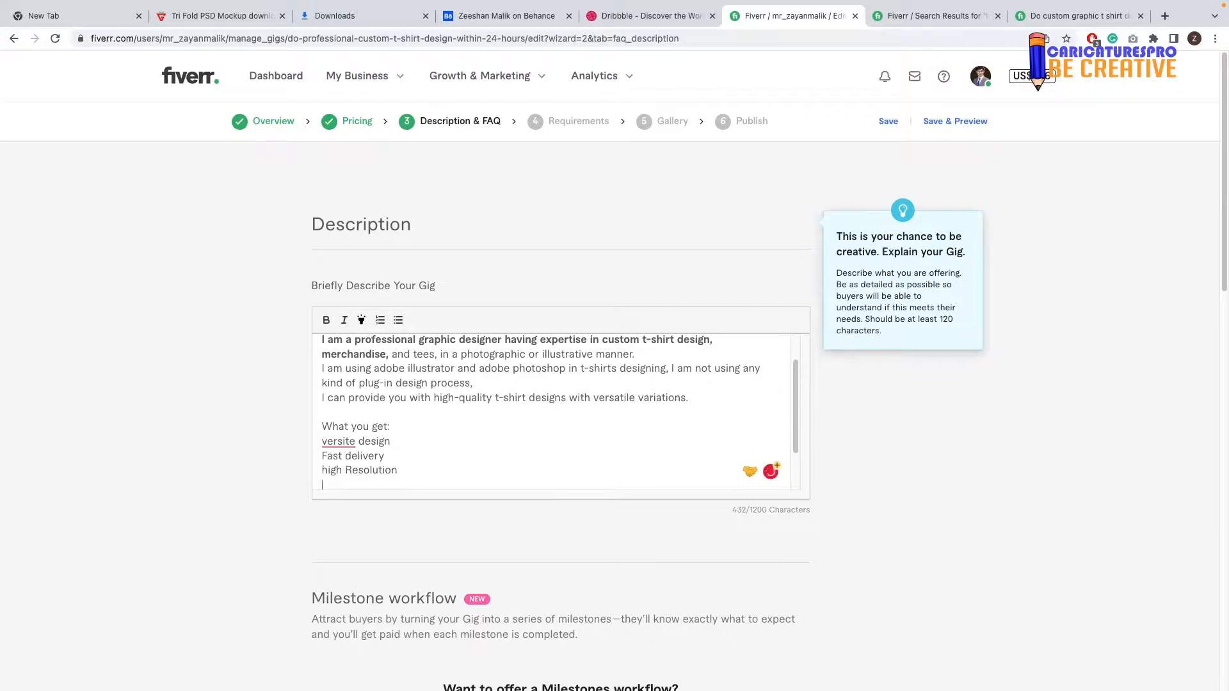
type("source file for free")
key("Return")
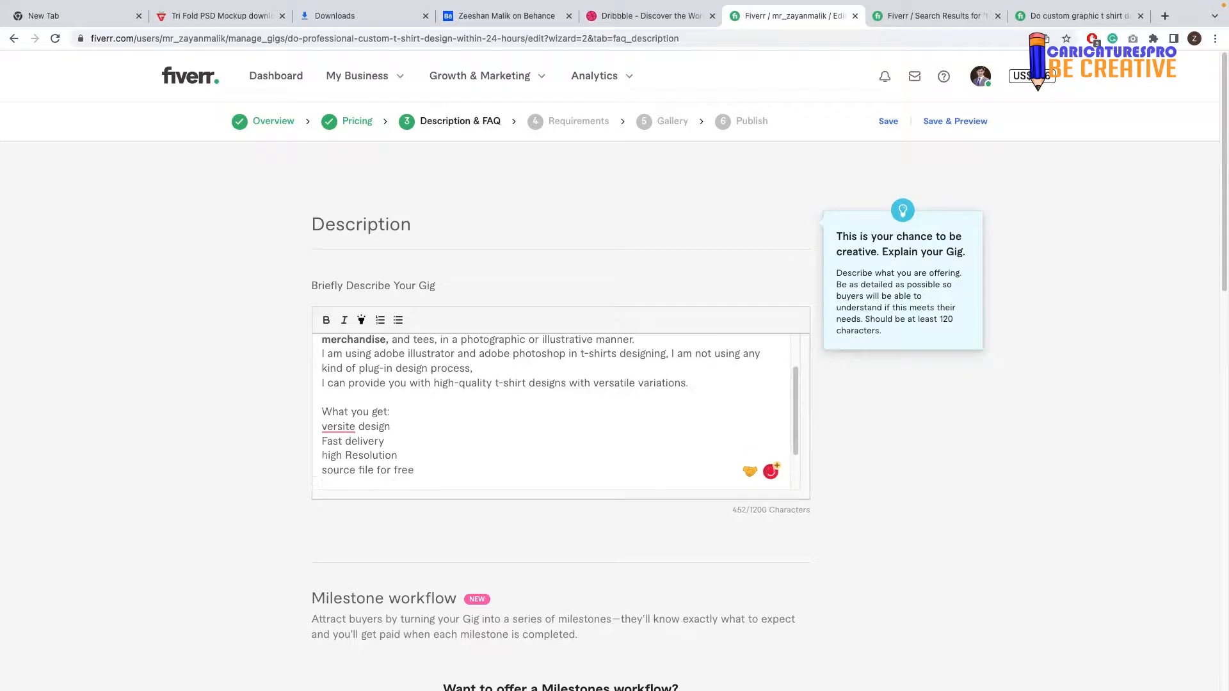
Step: Add "custom t shirt design" and "24/7 supports" as separate lines under "What you get:"
type("custo")
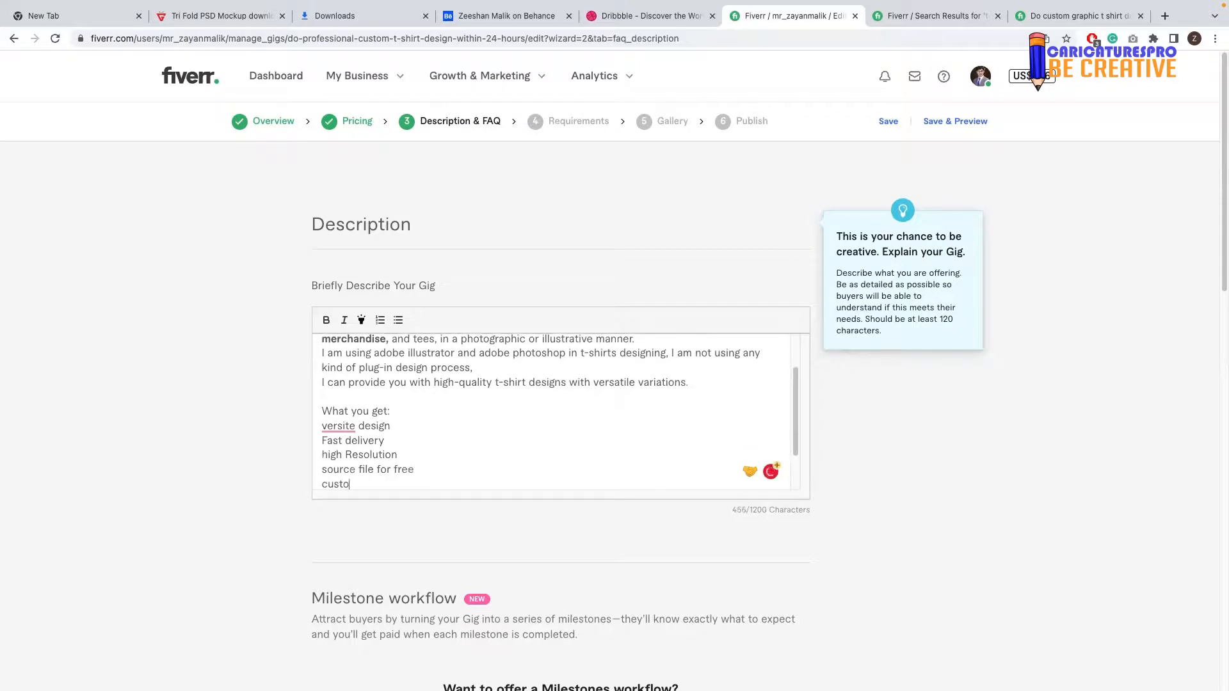
type("m t shirt design")
key("Return")
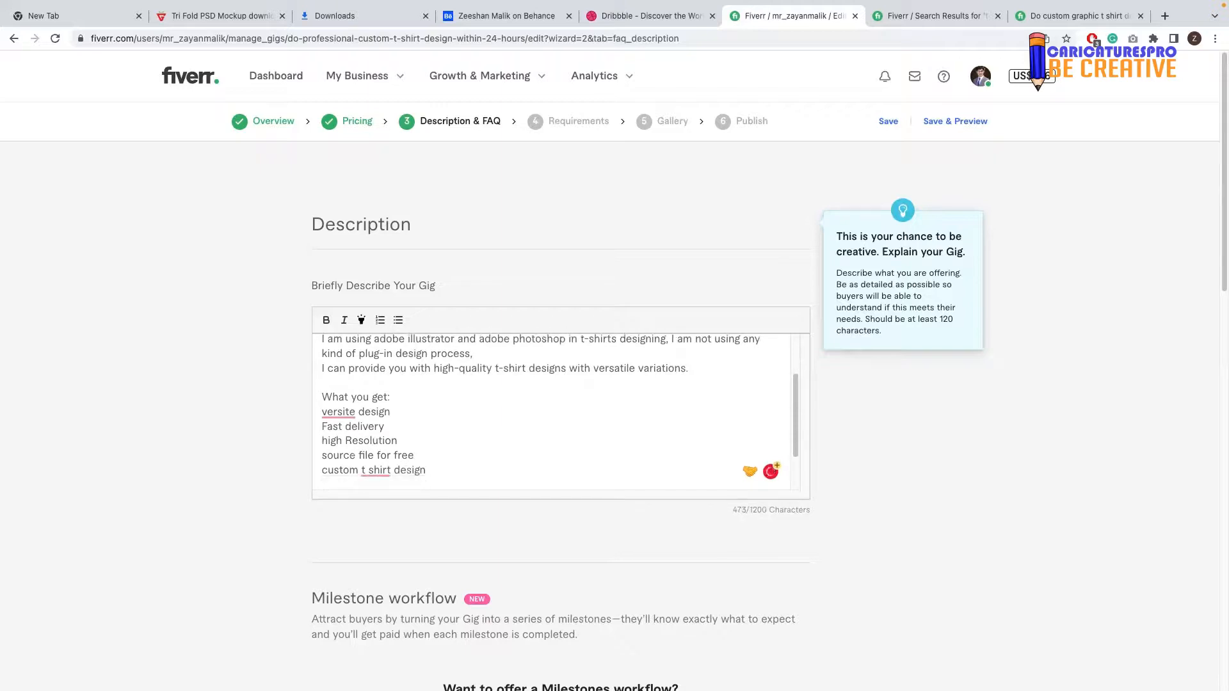
type("24/7")
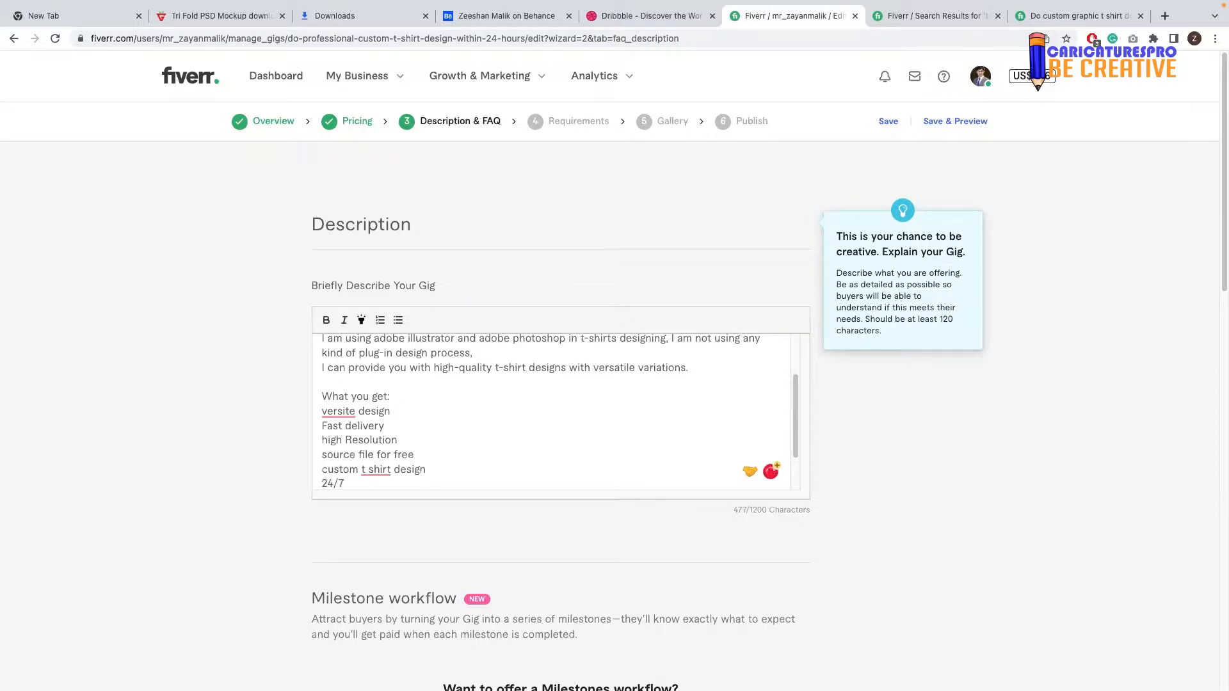
type("supporrts")
key("BackSpace")
key("BackSpace")
type("ts")
key("Return")
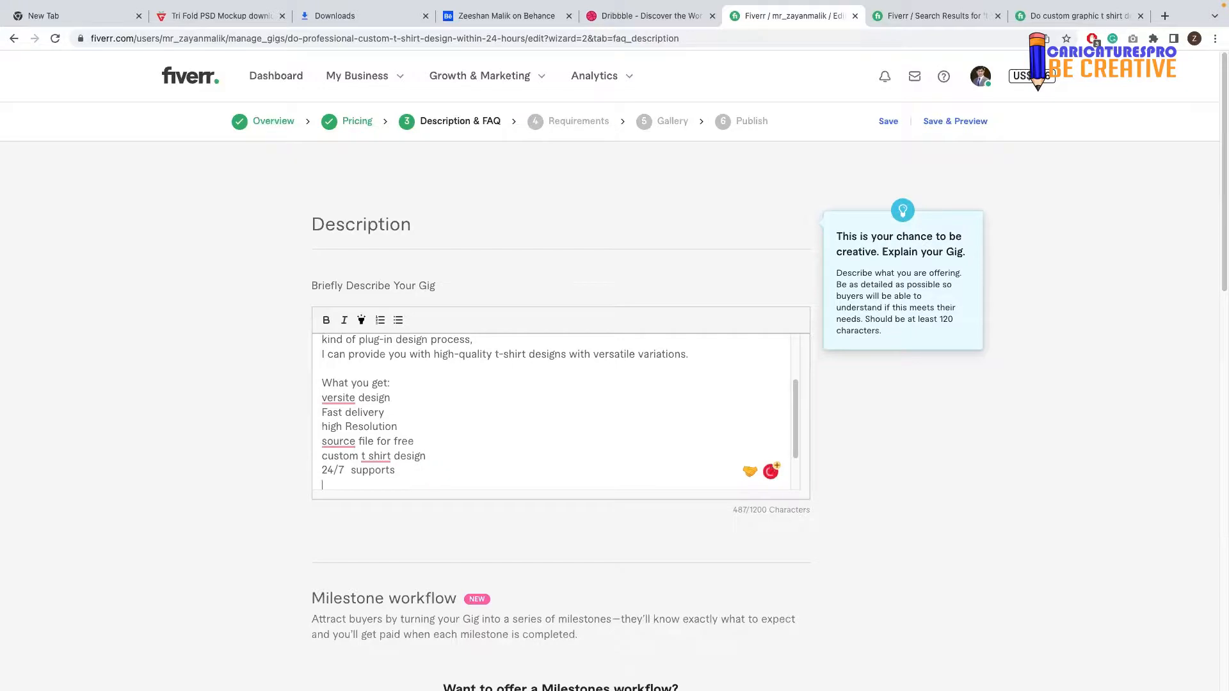
Step: Add the line "Money back gurentee" below "24/7 supports"
type("money")
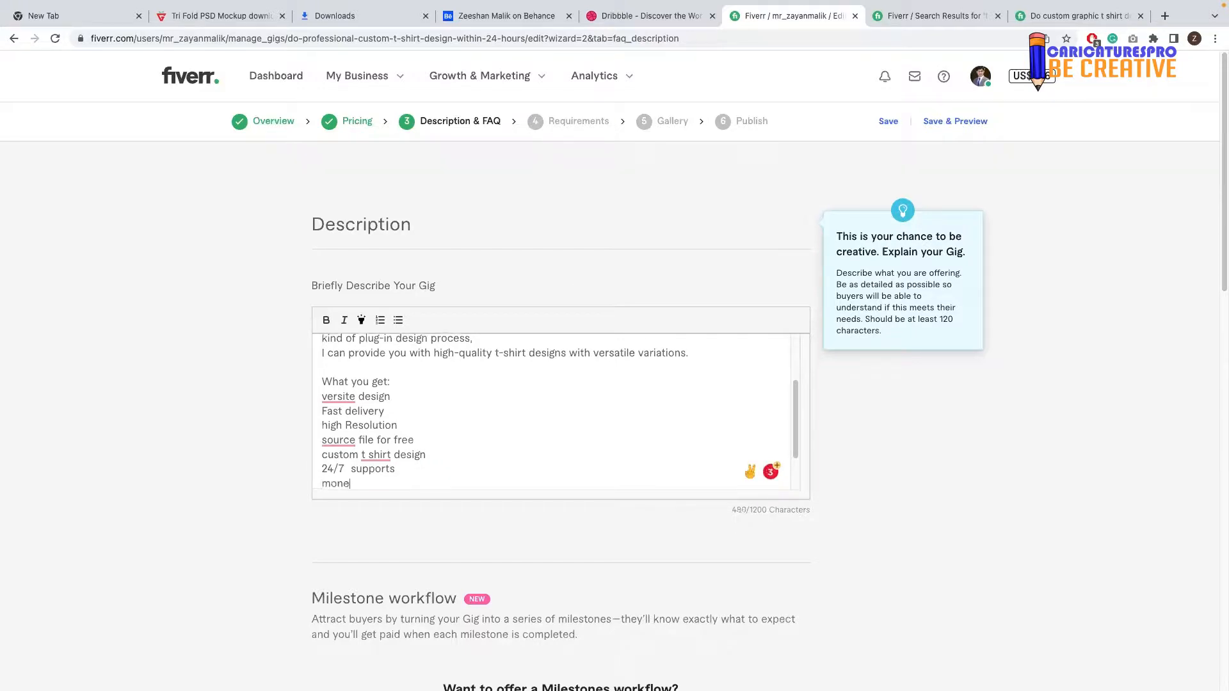
key("BackSpace")
key("BackSpace")
key("BackSpace")
key("BackSpace")
key("BackSpace")
type("Money")
type("back gurentee")
key("Return")
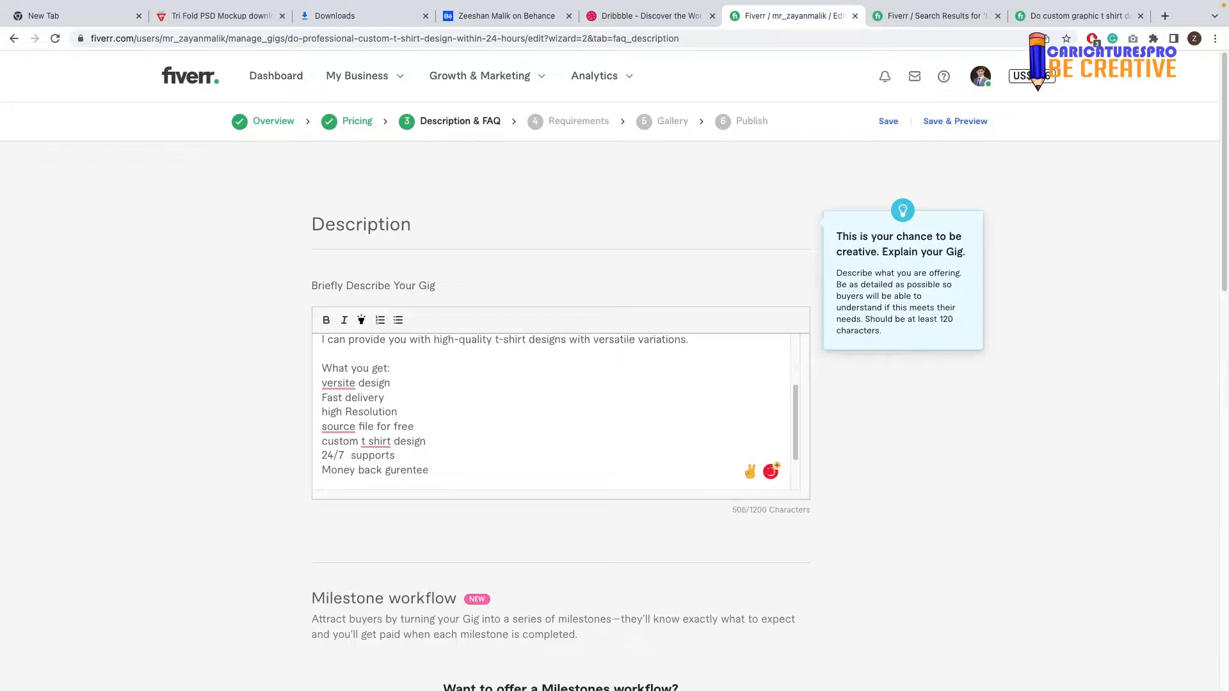
left_click(347, 383)
left_click(349, 406)
key("super+z")
Step: Make the heading "What you get:" bold and format the entries below it as a bulleted list
triple_click(380, 375)
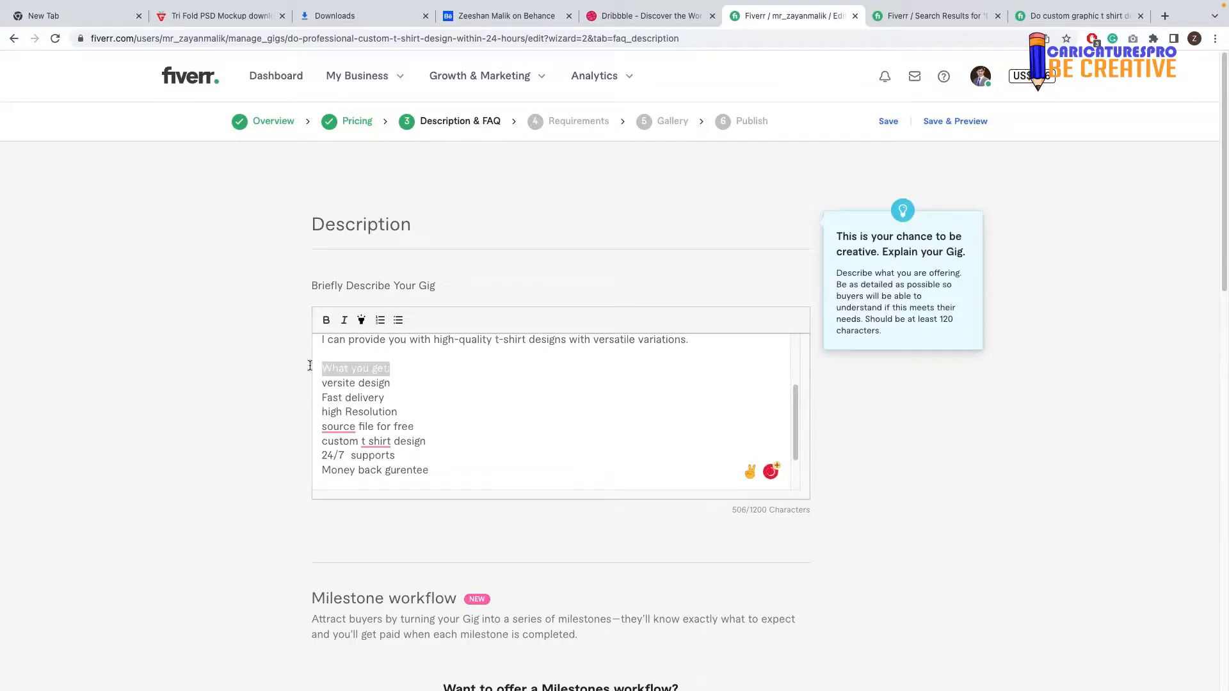
left_click(410, 393)
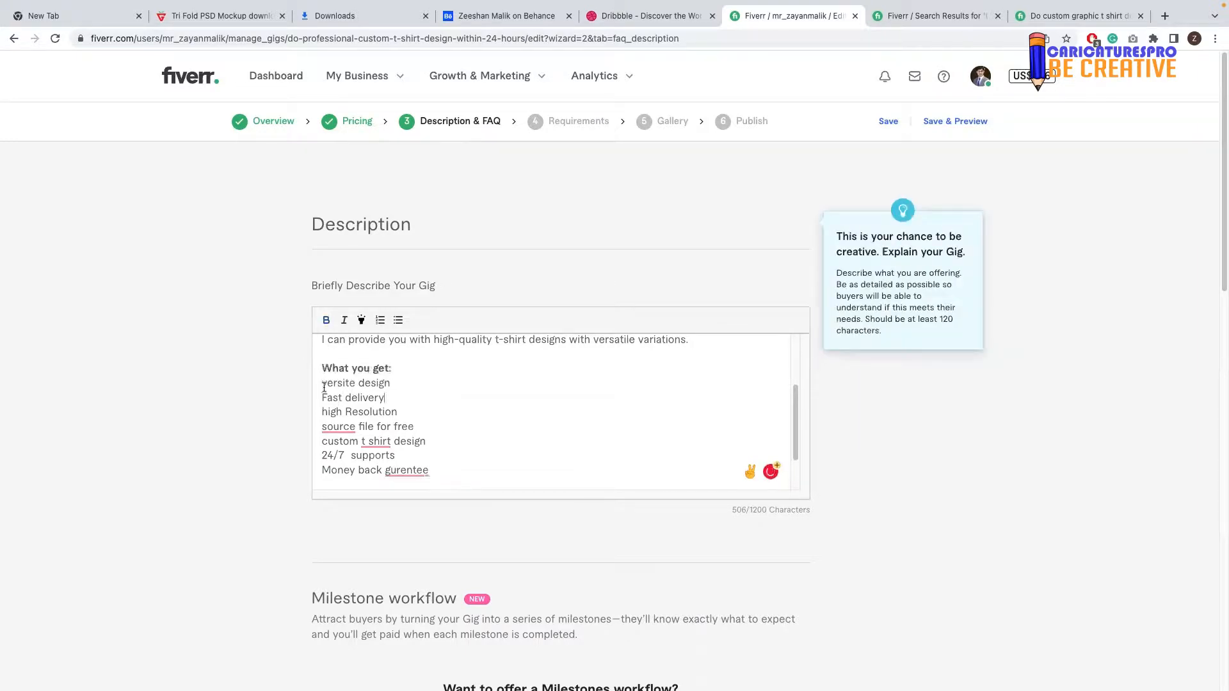
left_click_drag(323, 383, 439, 461)
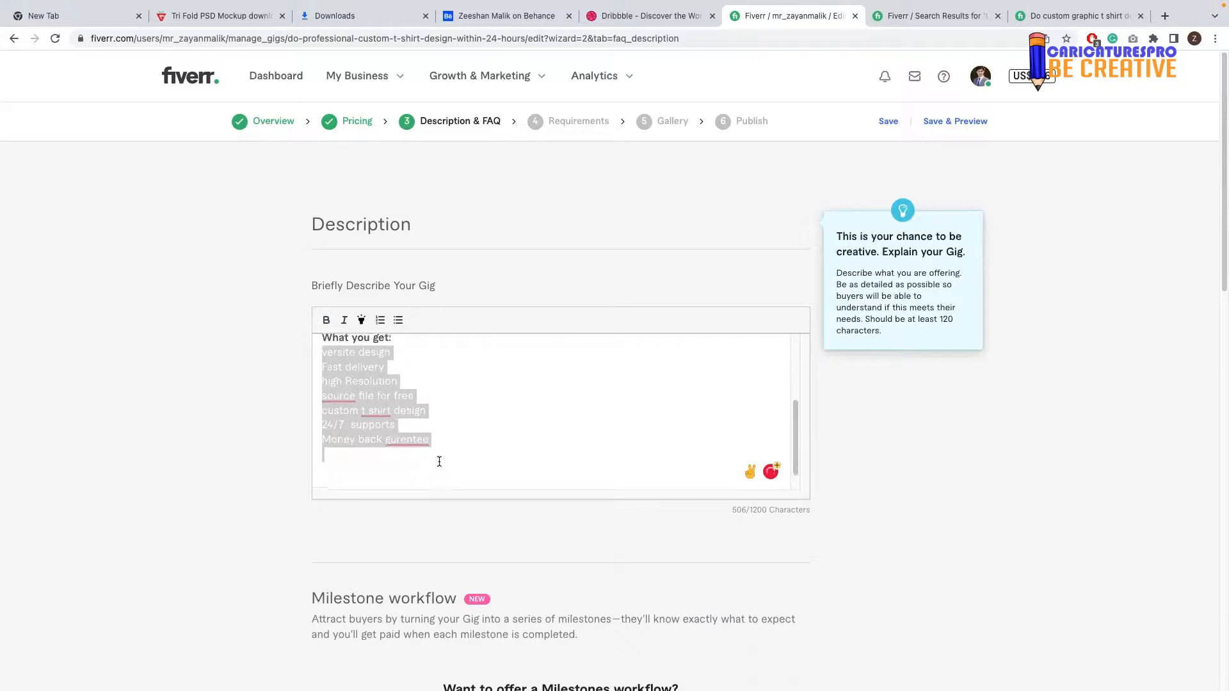
left_click(398, 320)
left_click(490, 410)
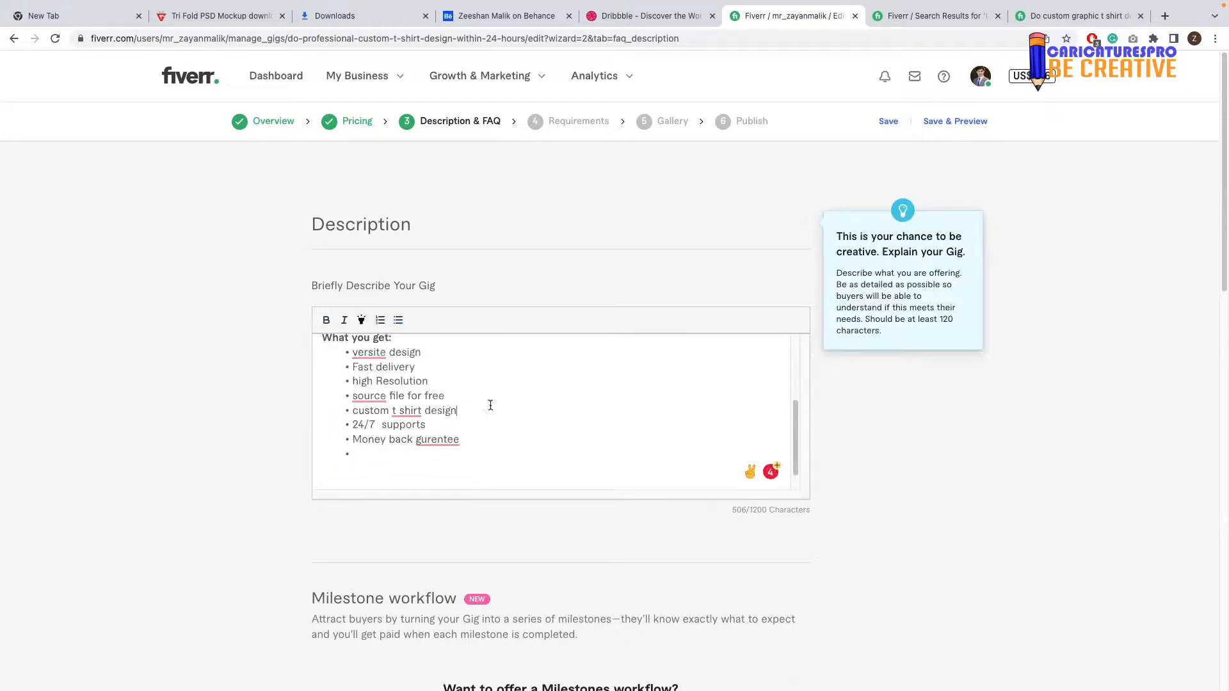
Step: Accept the suggested corrections "the source", "t-shirt" and "guarantee" in the "What you get:" list
left_click(370, 356)
left_click(543, 372)
left_click(369, 396)
left_click(393, 422)
left_click(407, 411)
left_click(417, 432)
left_click(441, 438)
left_click(453, 464)
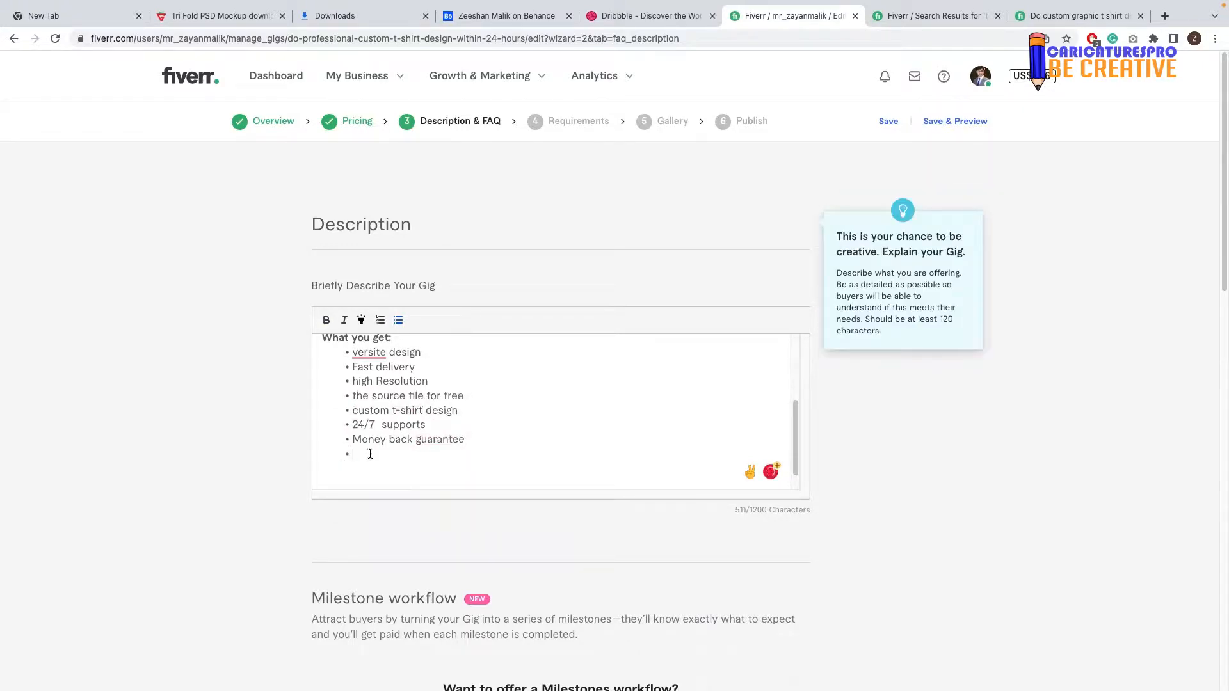
scroll(407, 407, "up", 2)
scroll(409, 407, "down", 3)
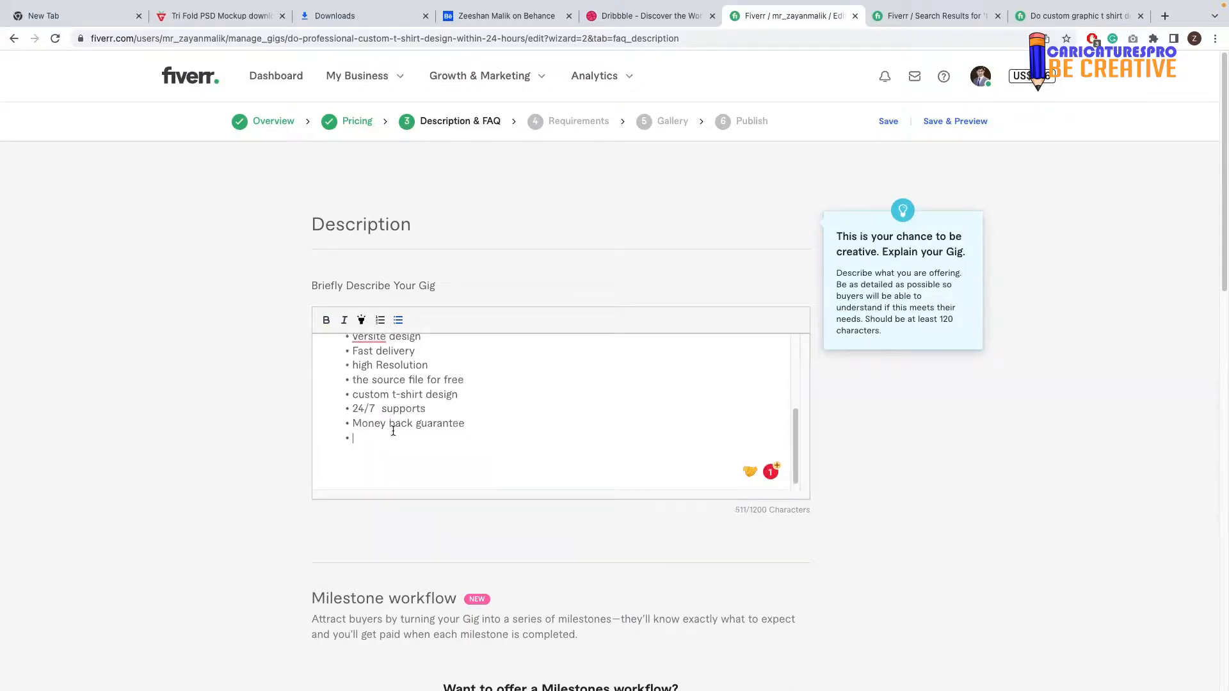
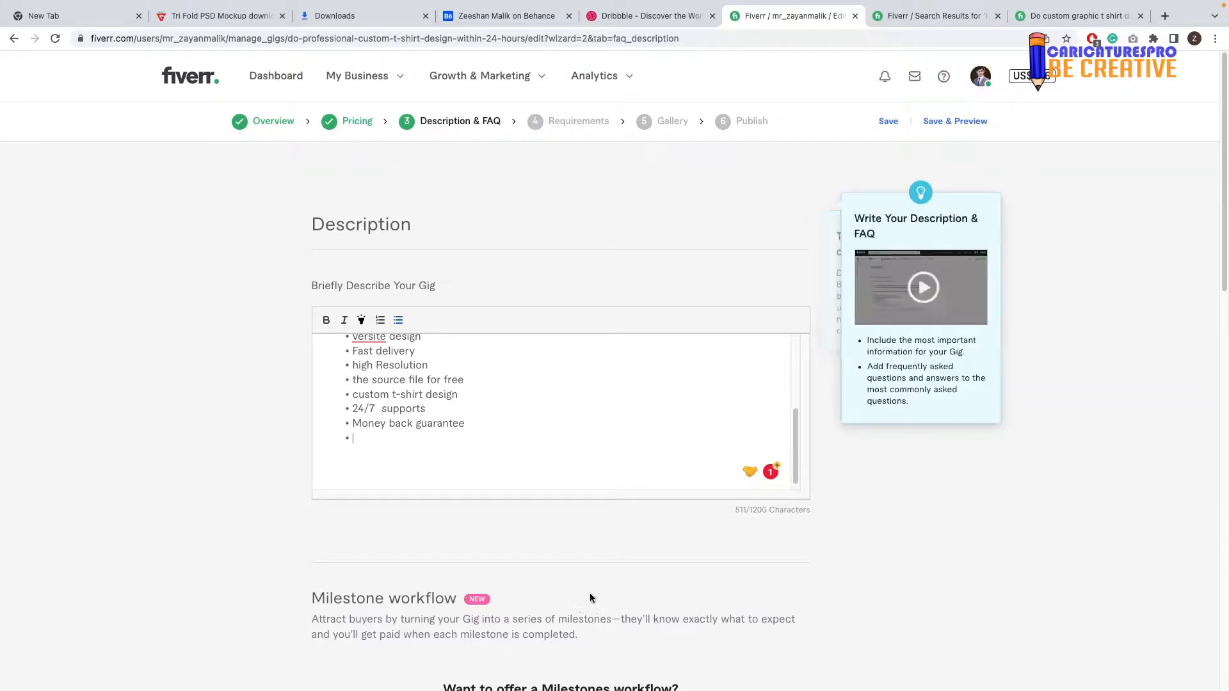
Step: Add the bold, unbulleted heading "Basic package:" directly below the "What you get:" list
double_click(752, 511)
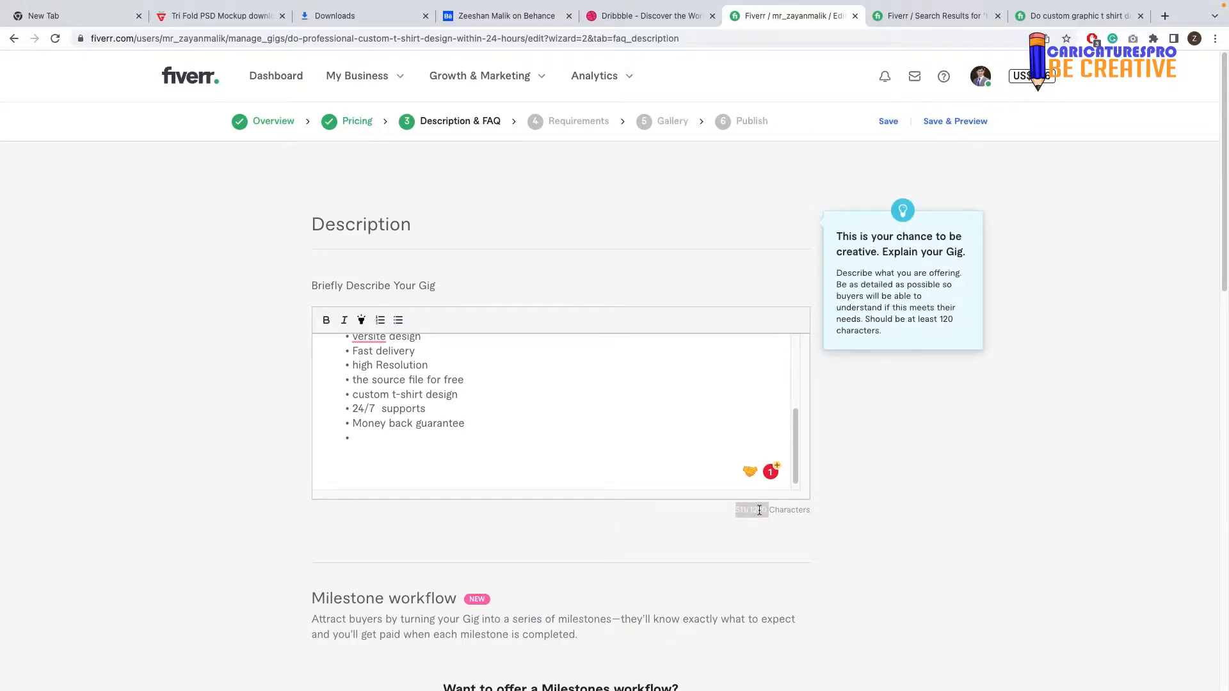
left_click(361, 438)
scroll(363, 439, "up", 4)
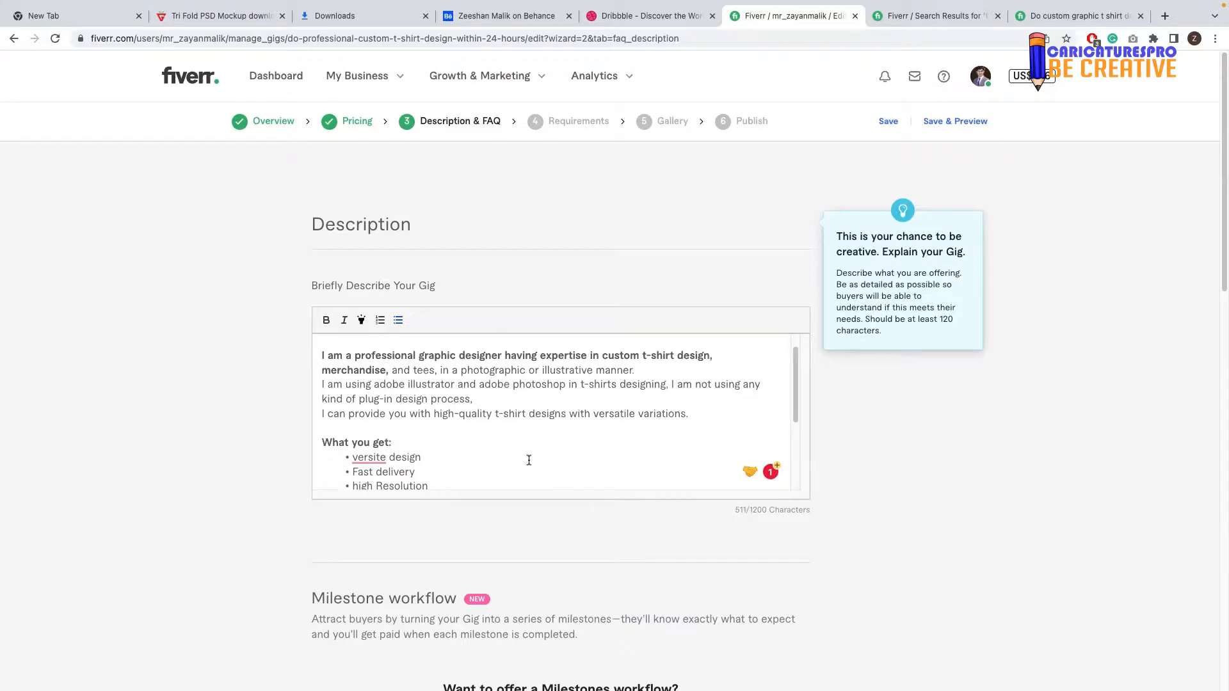
scroll(448, 463, "down", 3)
left_click(395, 431)
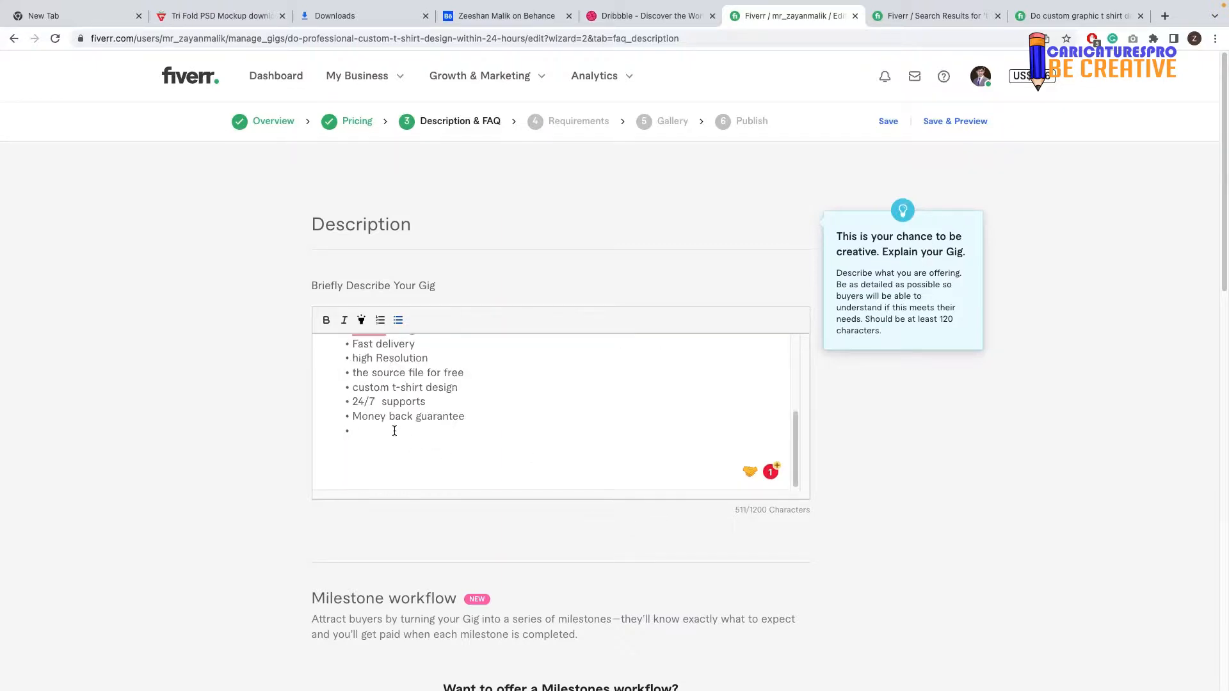
type("Basic package")
left_click_drag(399, 432, 323, 431)
left_click(326, 320)
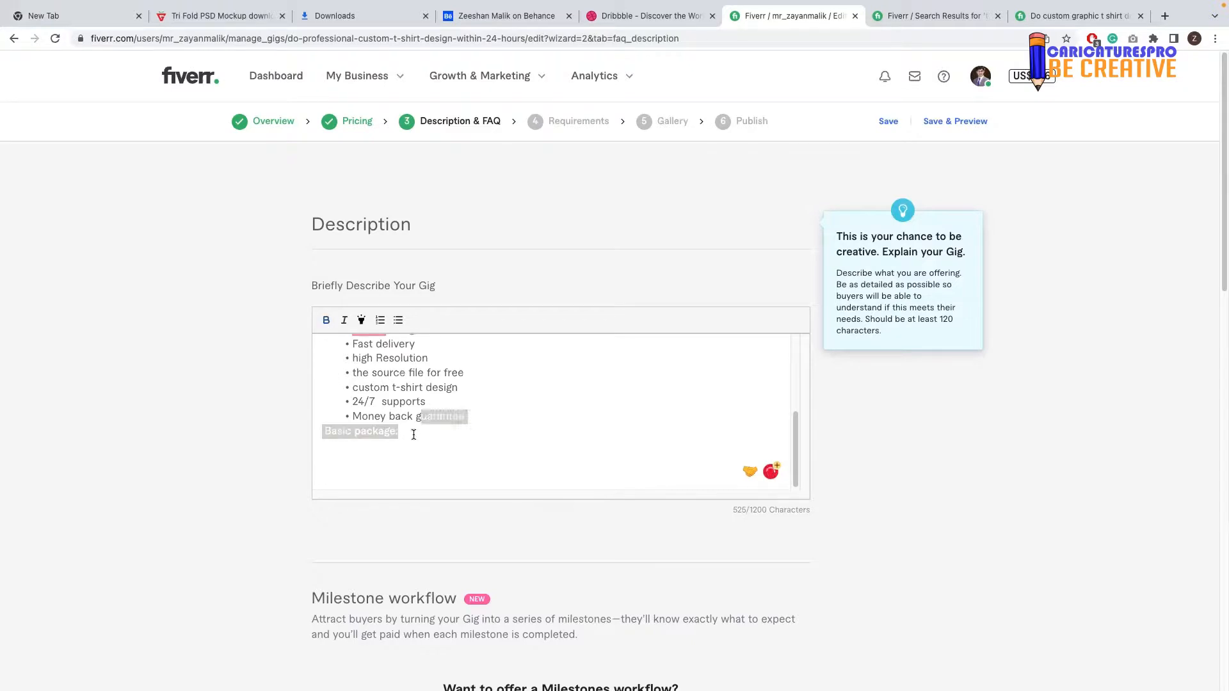
left_click(409, 435)
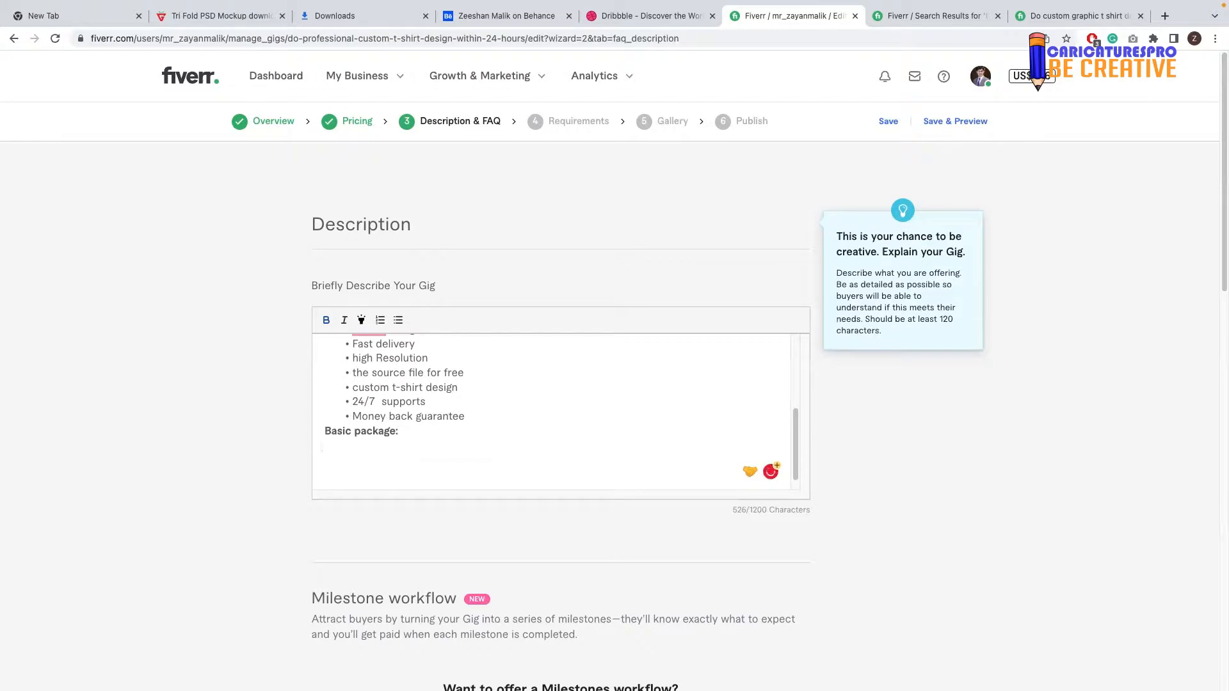
Step: List "1 design", "unlimited revisions" and "1 day delivery" on separate lines under "Basic package:"
key("Return")
type("1 des")
type("ign")
type("unlim")
type("ited")
type(" revisions")
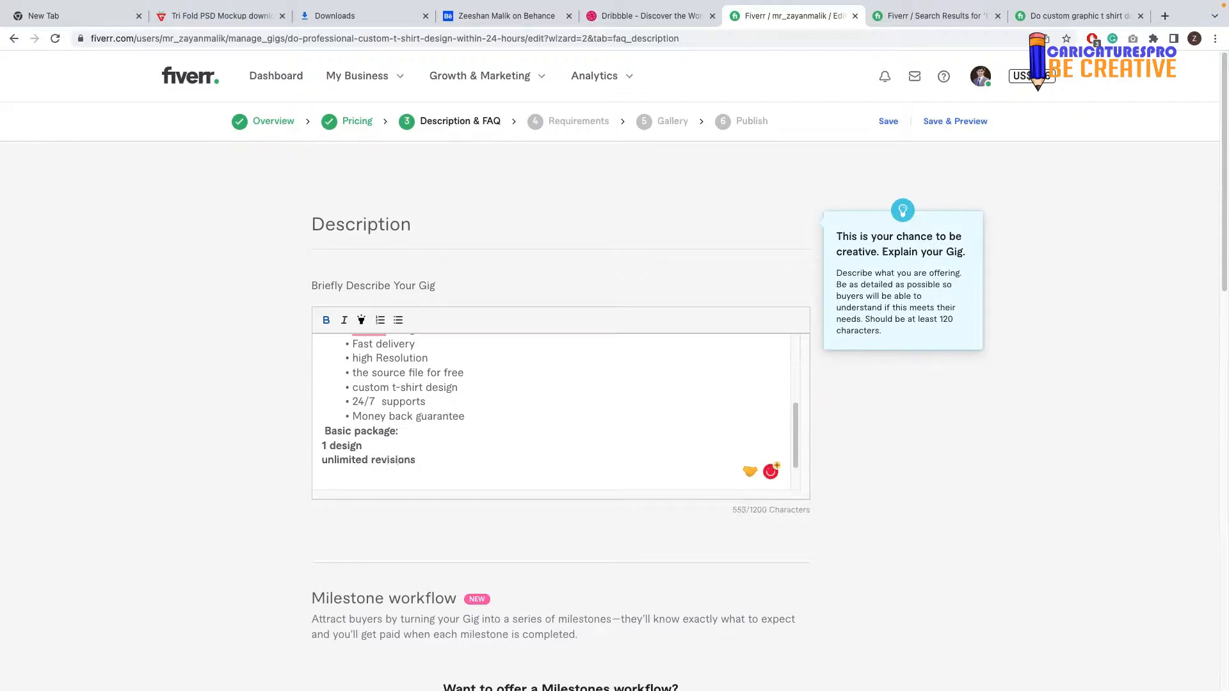
type("1 day de")
type("livber")
type("ery")
Step: Format the Basic package entries as bullets with only the number 1 in bold, and accept the suggested "1-day"
left_click_drag(391, 475, 326, 446)
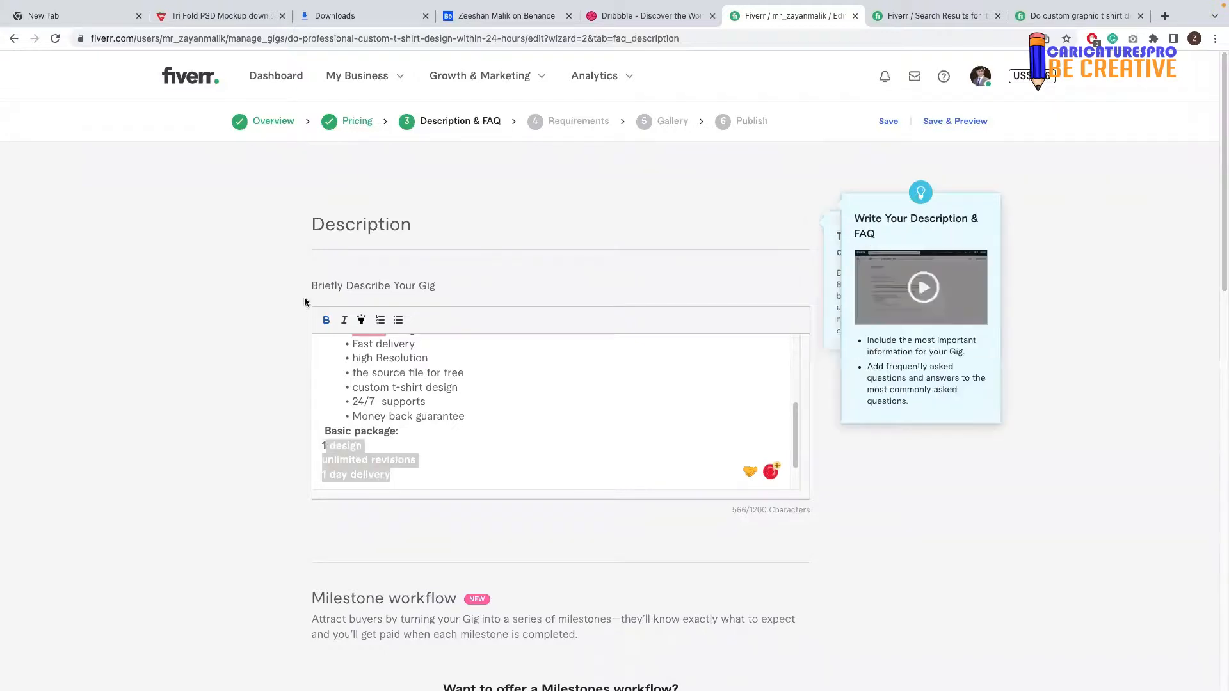
left_click(398, 320)
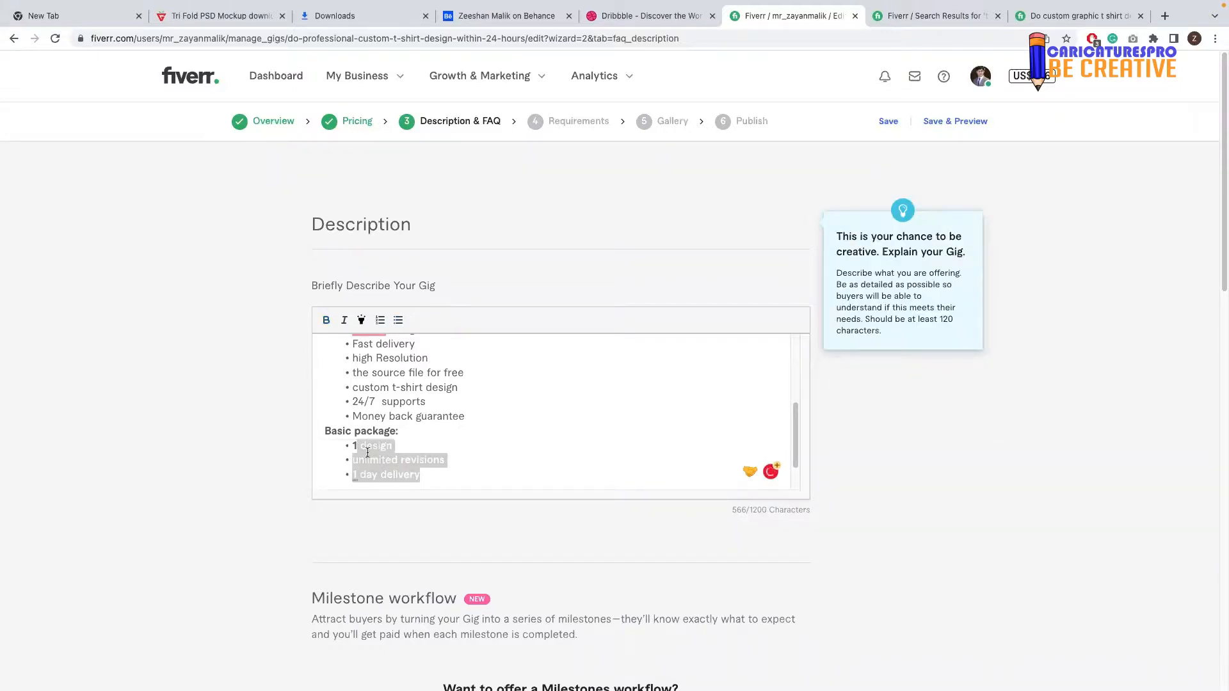
left_click(403, 446)
left_click_drag(352, 446, 360, 446)
left_click(326, 320)
left_click(425, 448)
mouse_move(363, 476)
left_click(373, 505)
Step: Duplicate the "Basic package:" heading and its three bullets directly below the original block
left_click_drag(425, 475, 322, 434)
key("ctrl+c")
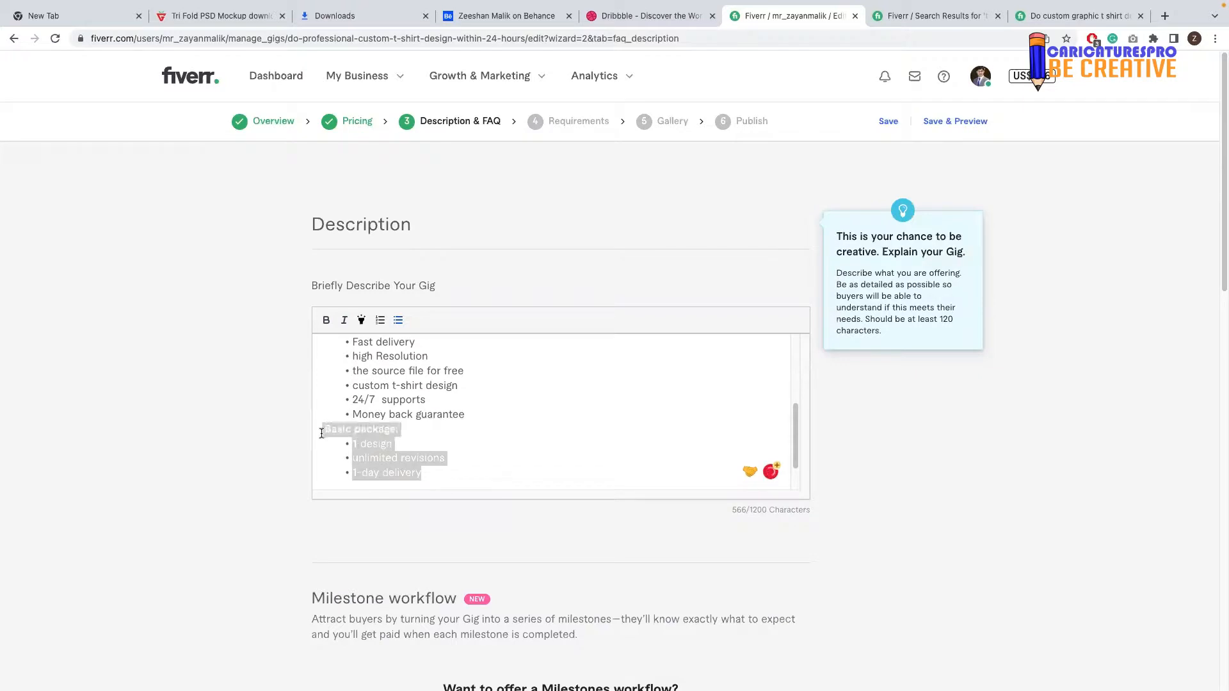
left_click(438, 475)
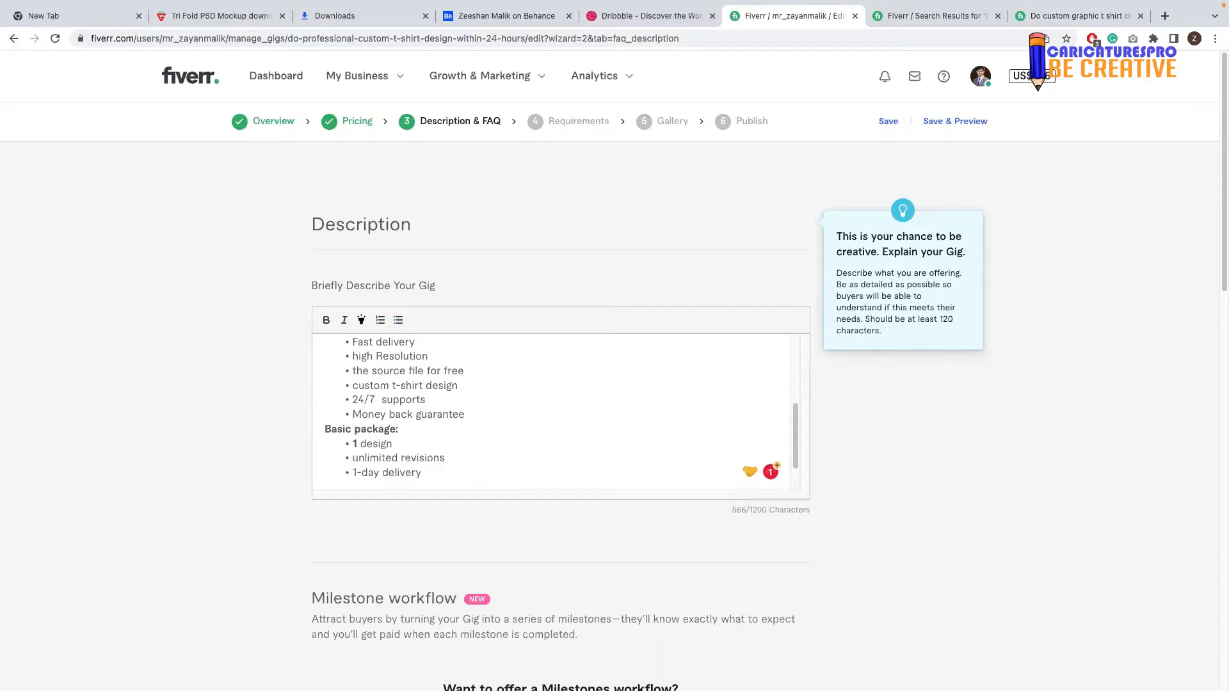
key("Return")
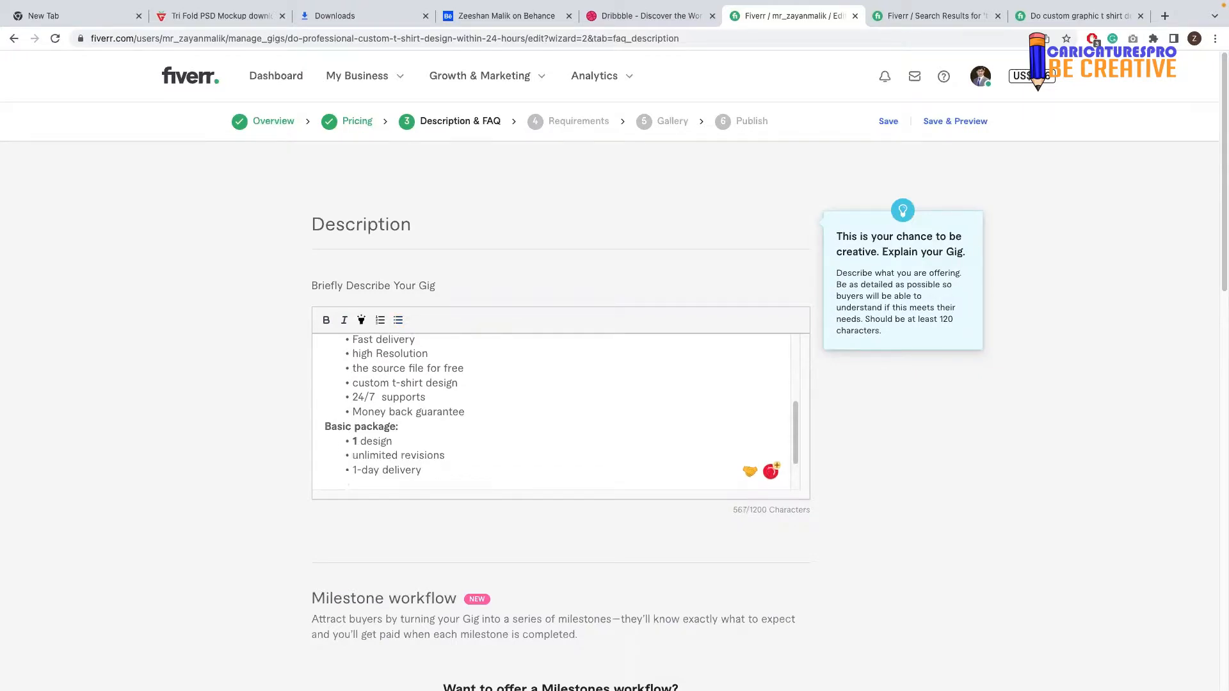
key("ctrl+v")
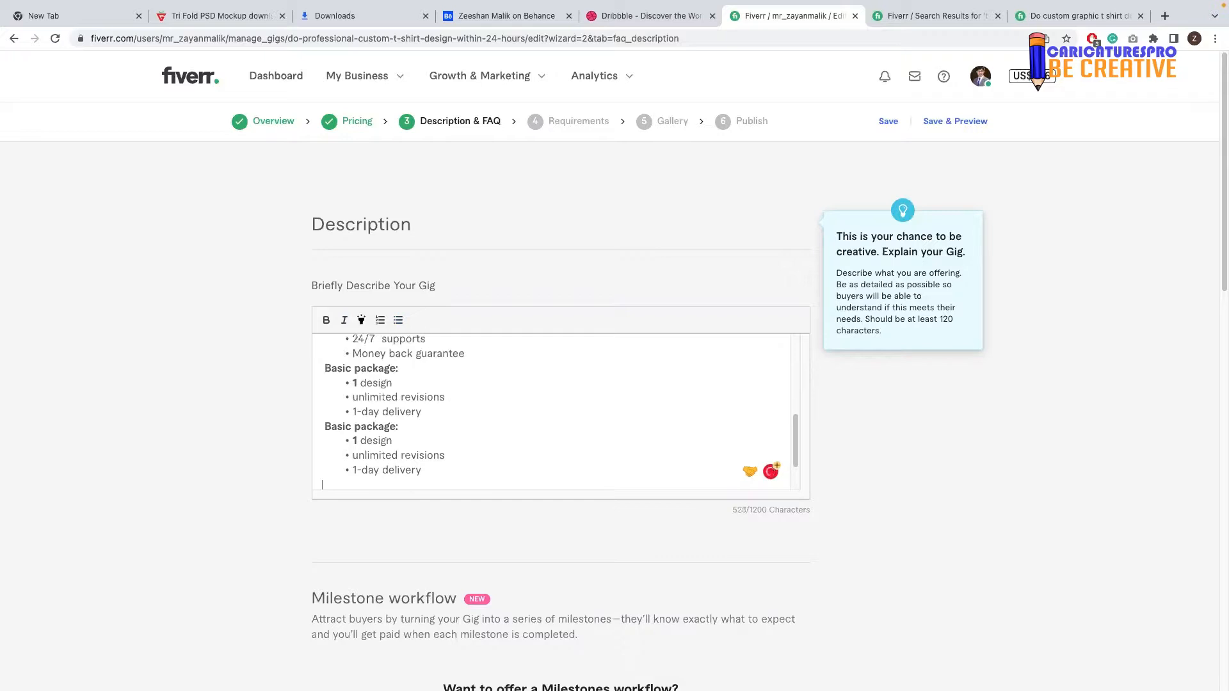
Step: Change the copied block to "standard package:" with "3 design", and insert a blank line above it
double_click(329, 427)
type("standa")
type("rd")
type("3")
left_click(427, 423)
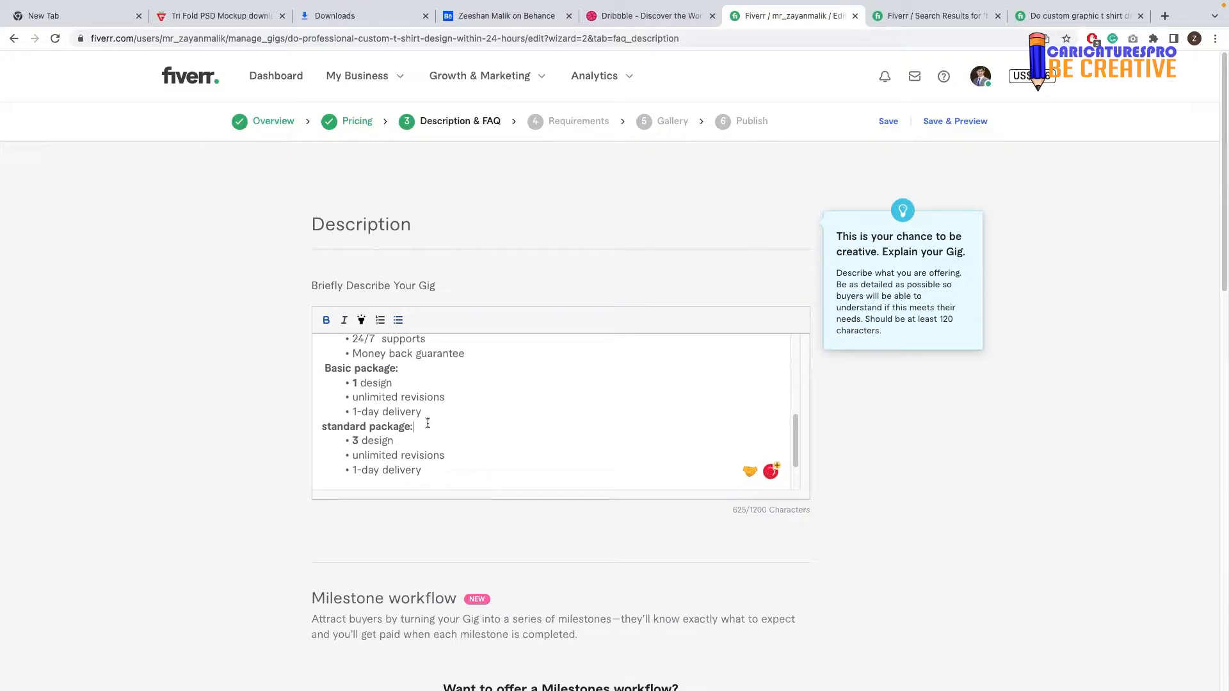
left_click(434, 412)
key("Return")
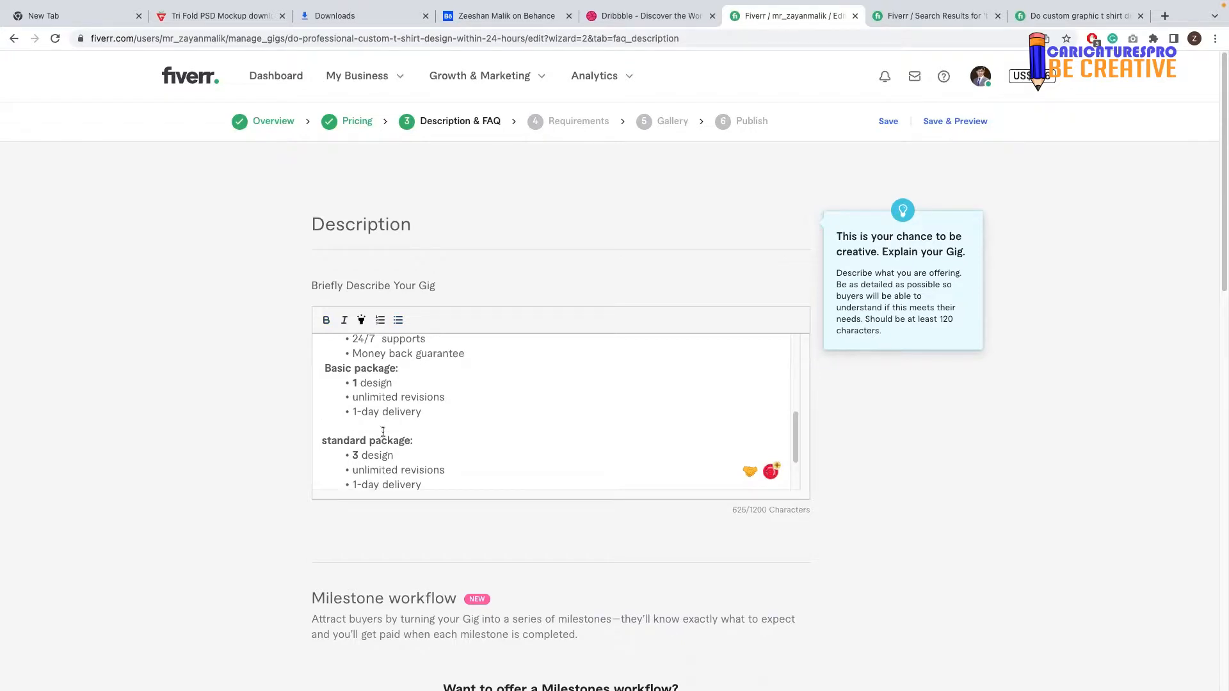
left_click(422, 441)
Step: Duplicate the "standard package:" heading and its bullets below the original, separated by a blank line
scroll(429, 459, "down", 1)
left_click(428, 460)
left_click_drag(424, 452, 290, 422)
key("ctrl+c")
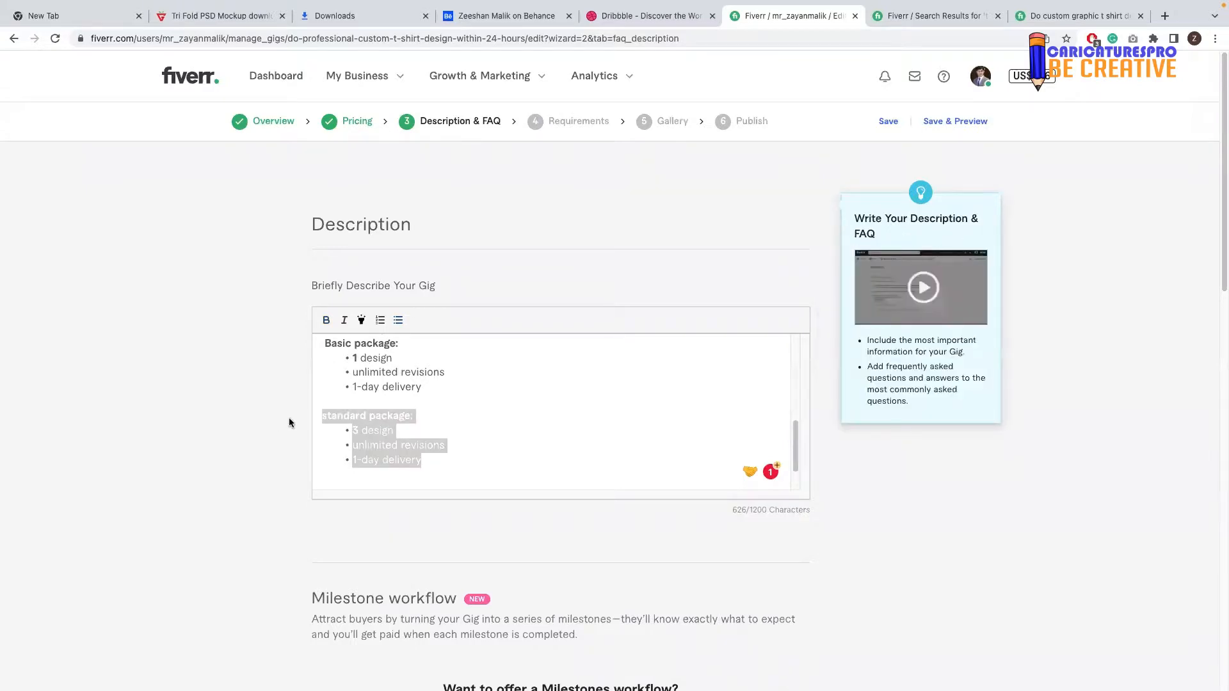
left_click(438, 461)
key("Return")
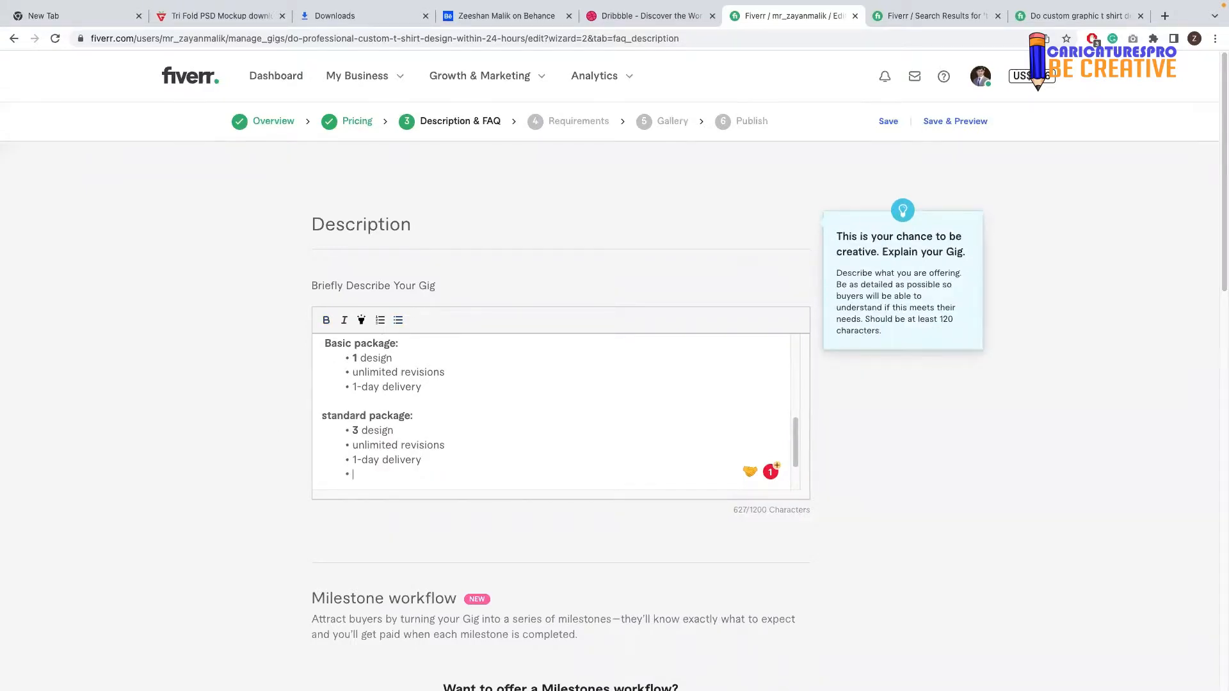
key("Return")
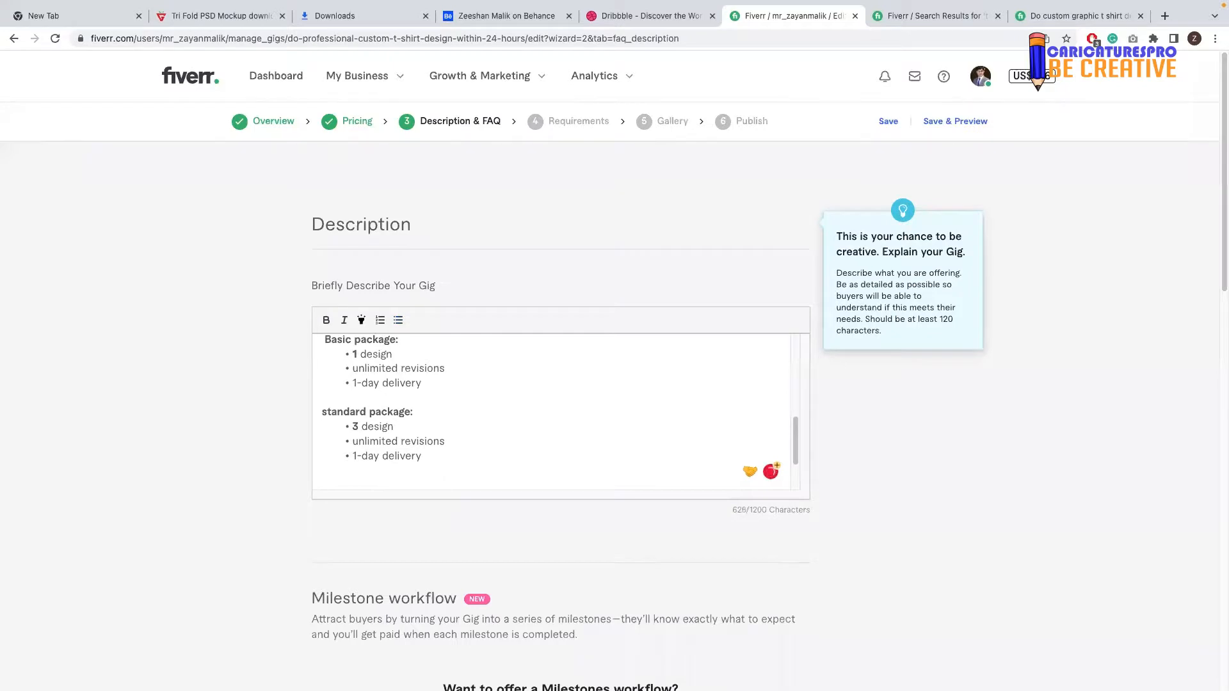
key("ctrl+v")
Step: Rename the last copied heading to "Pro package:" and look over the whole description
left_click_drag(365, 426, 311, 427)
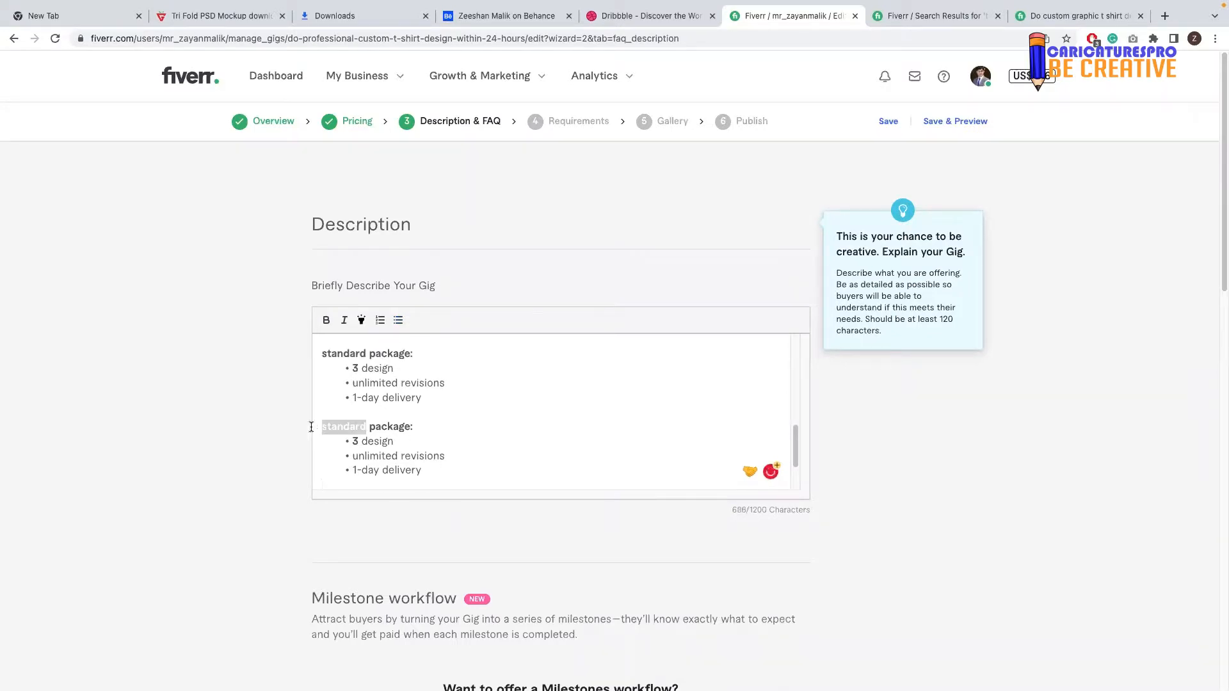
type("Pro")
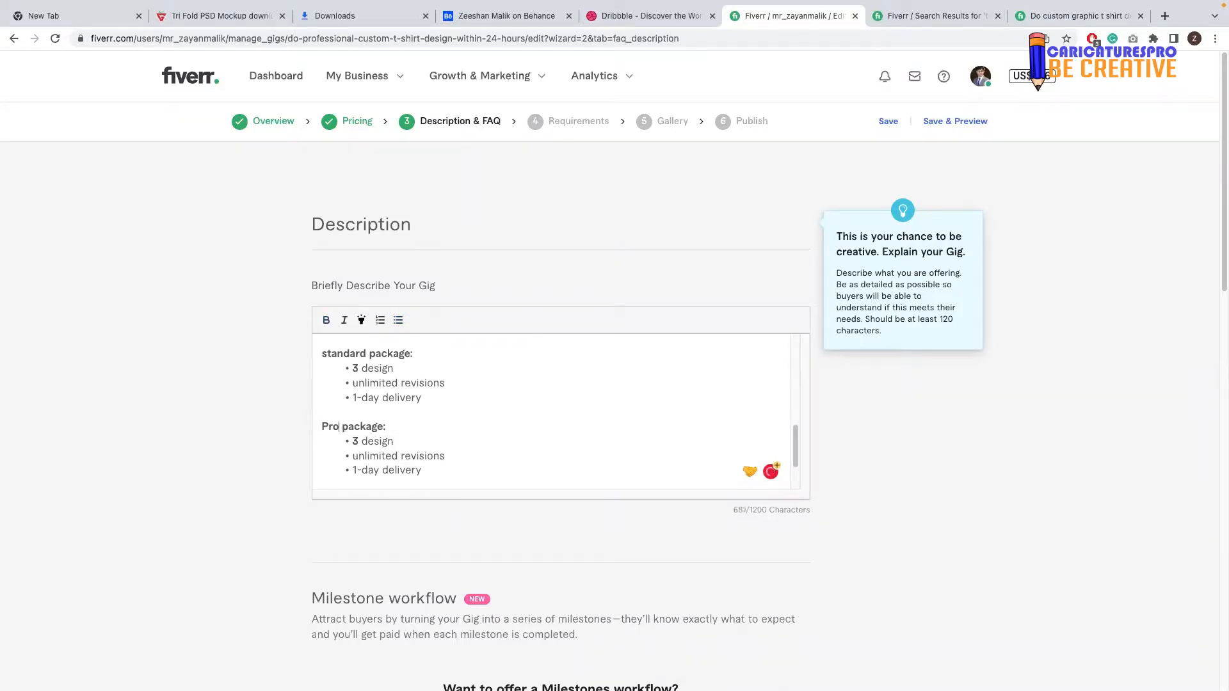
left_click(457, 473)
scroll(442, 448, "up", 5)
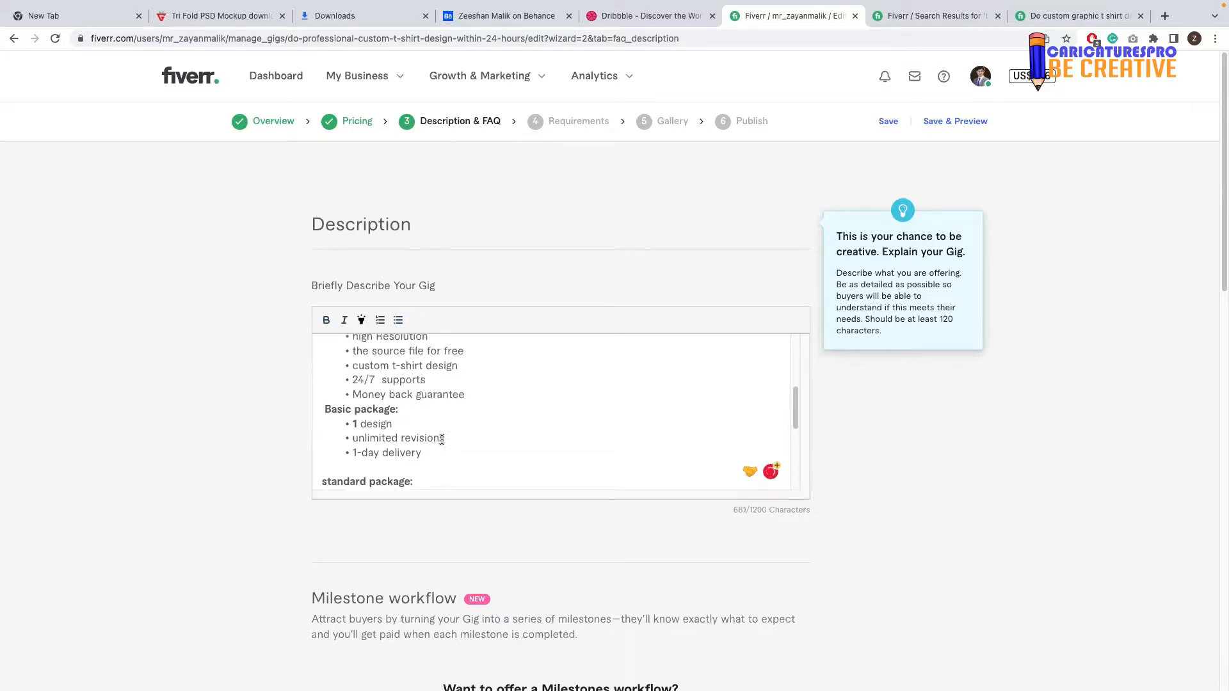
scroll(437, 417, "up", 3)
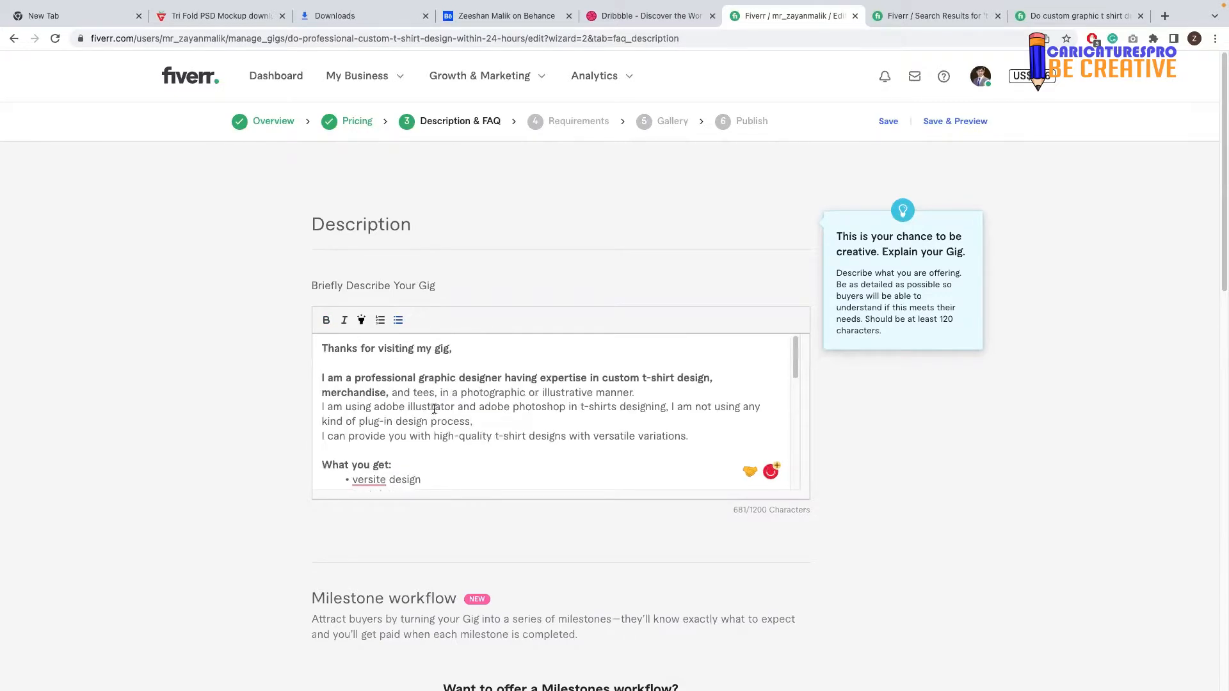
scroll(434, 410, "down", 5)
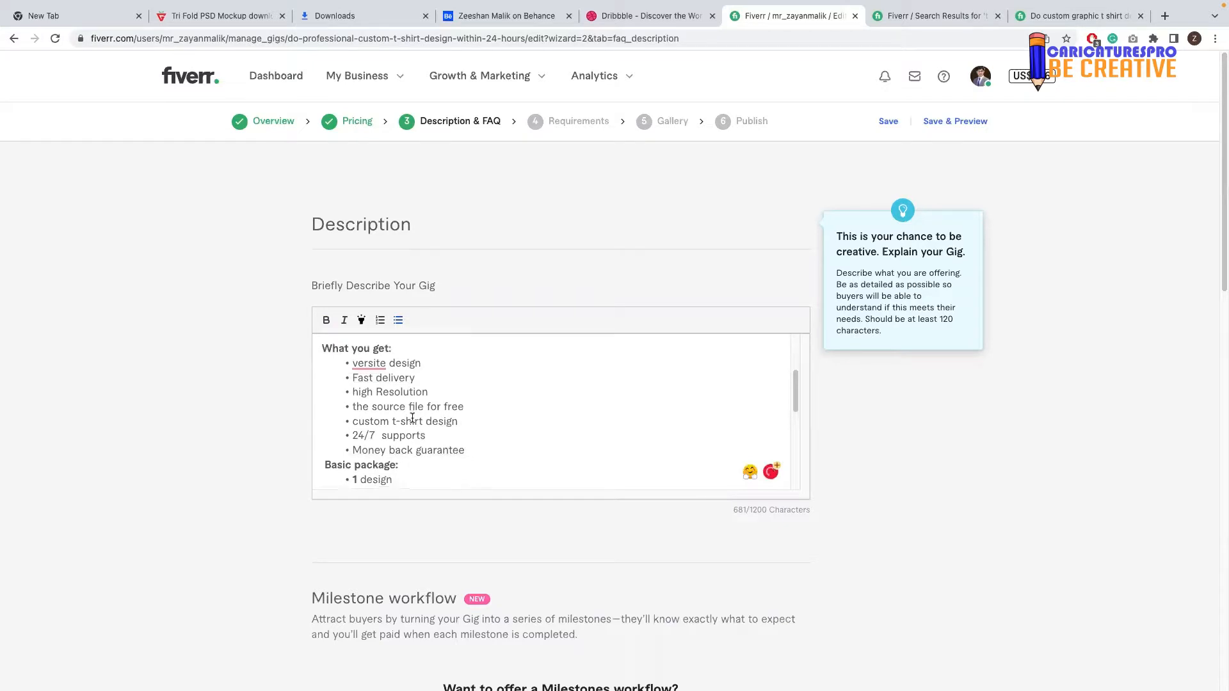
Step: End the bullet list below the Pro package and add the closing line "Looking forward to hiring from you," after a blank line
scroll(413, 417, "down", 5)
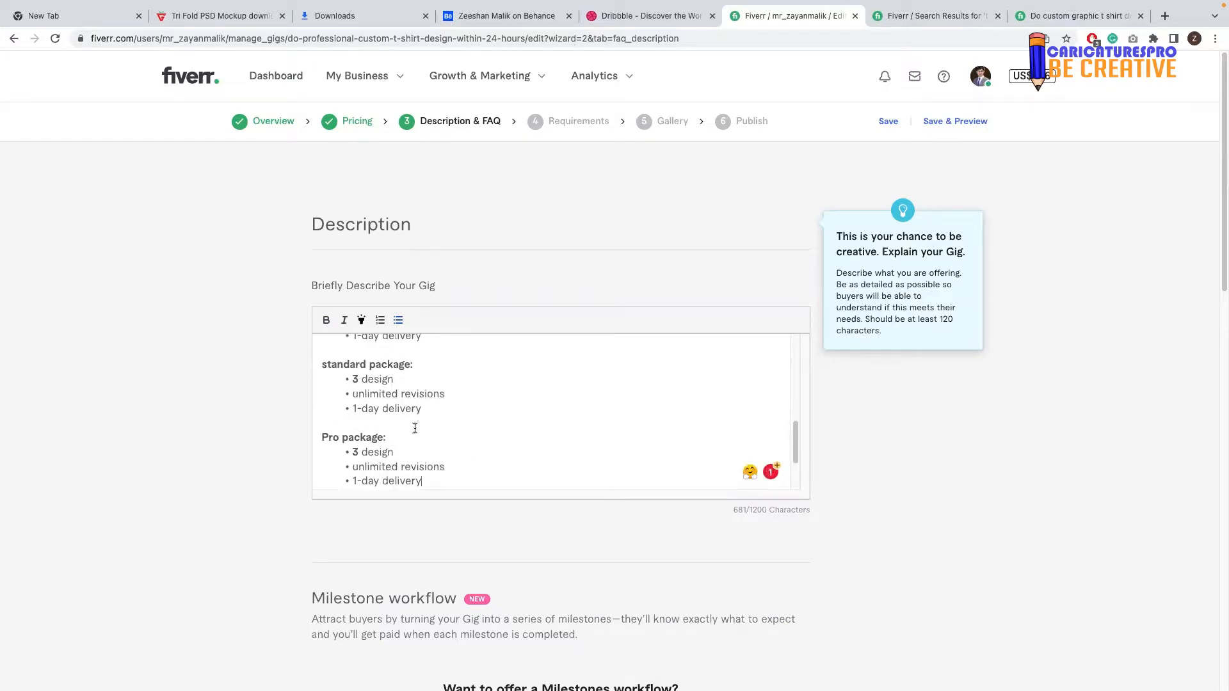
left_click(509, 481)
key("Return")
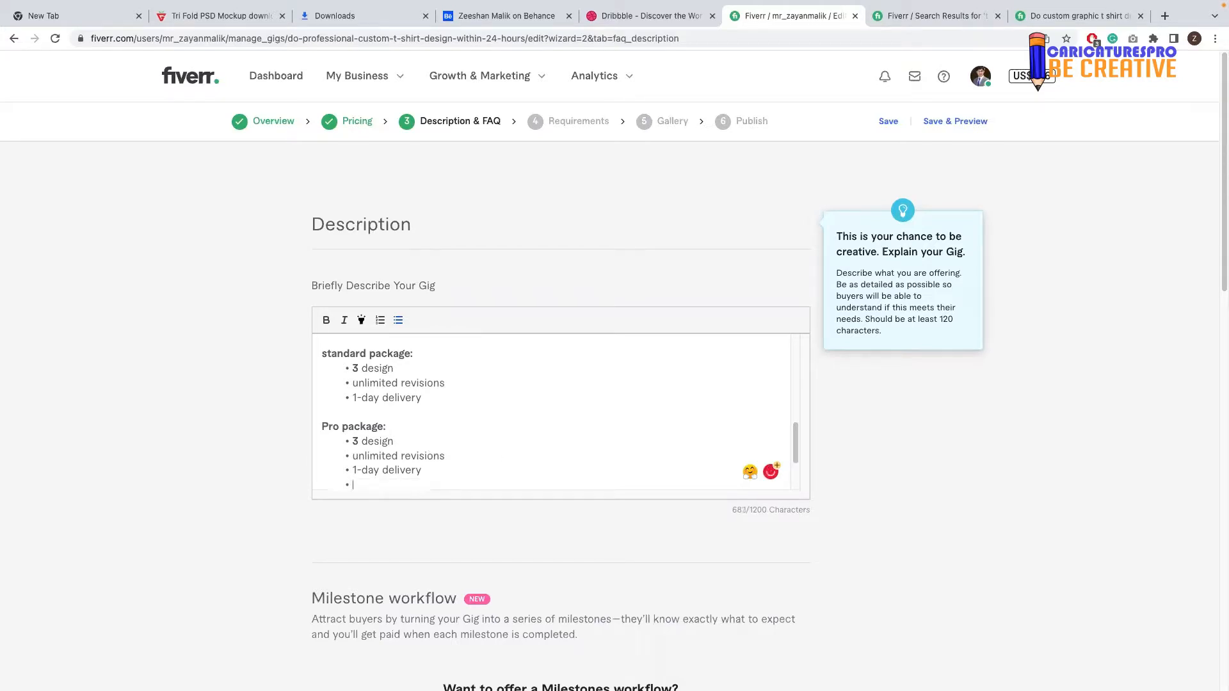
key("Return")
type("Lo")
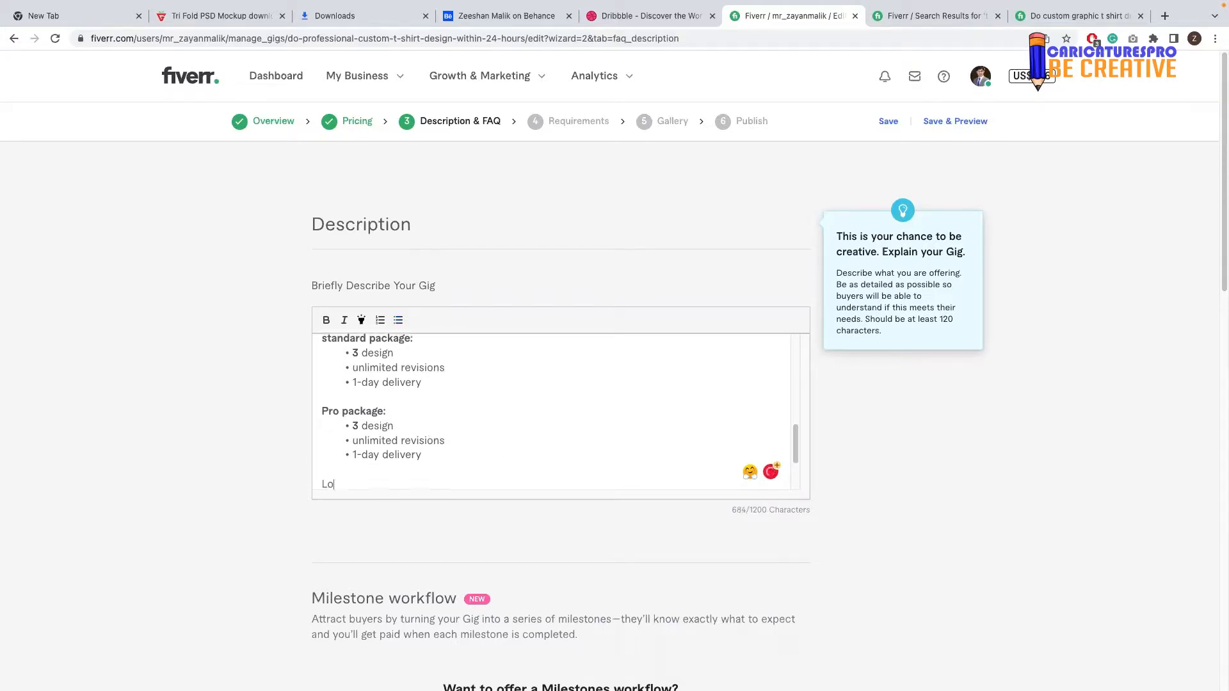
type("oking forward to hiring from you,")
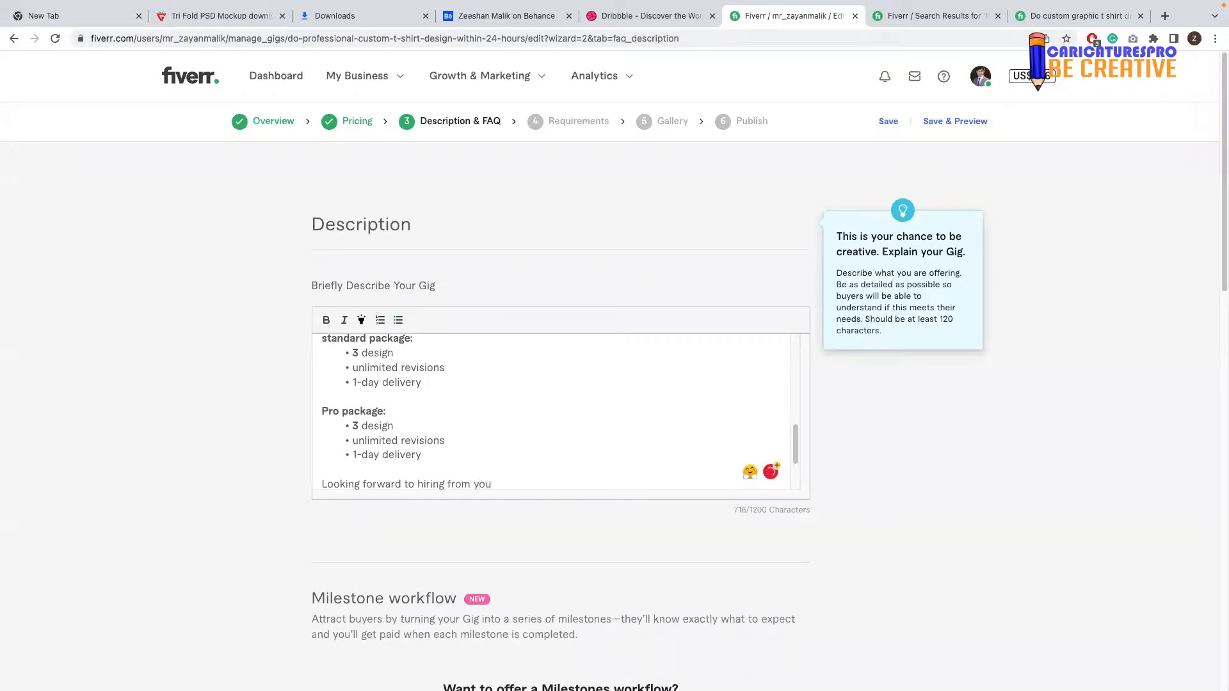
Step: Sign off the description with "Regards," and the seller's name on separate lines, and look over the text and the FAQ section
key("Return")
type("Regard")
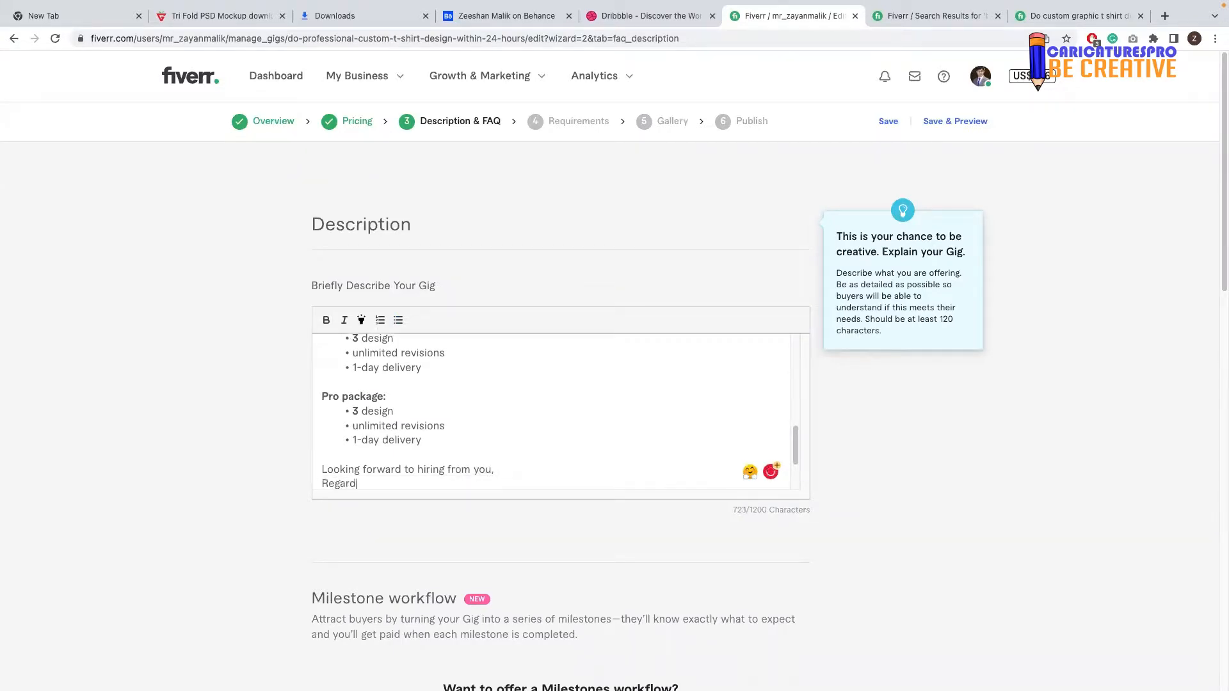
type("s,")
key("Return")
type("Malik")
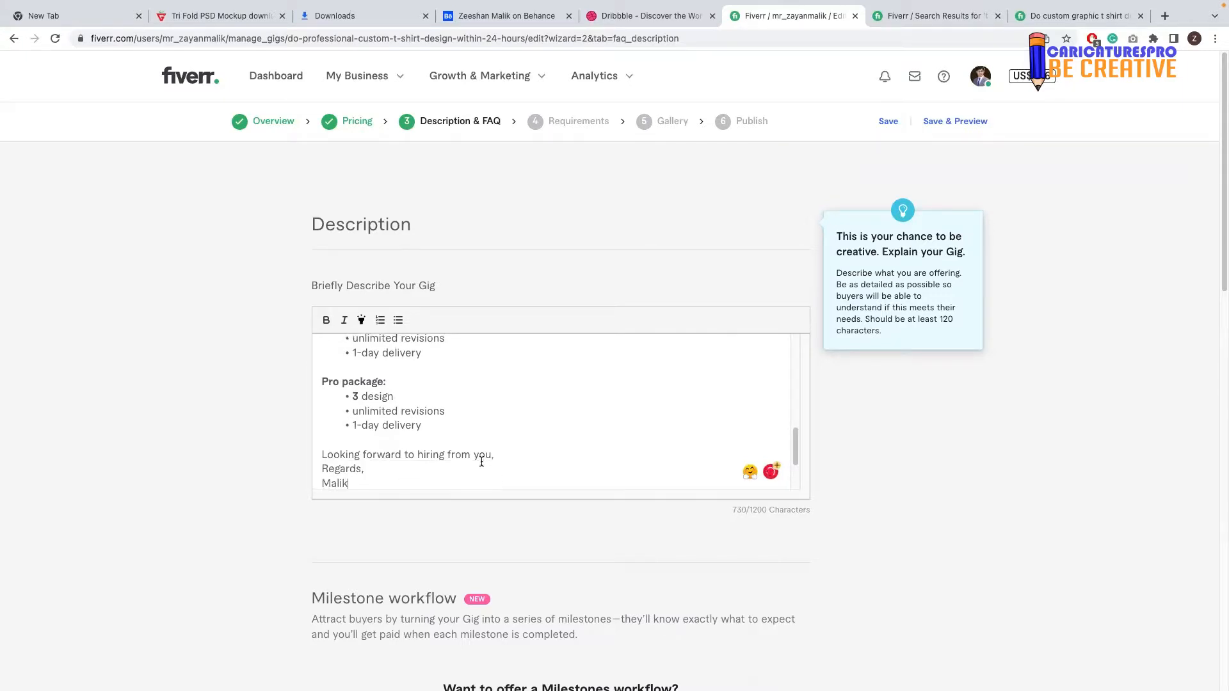
scroll(470, 451, "up", 10)
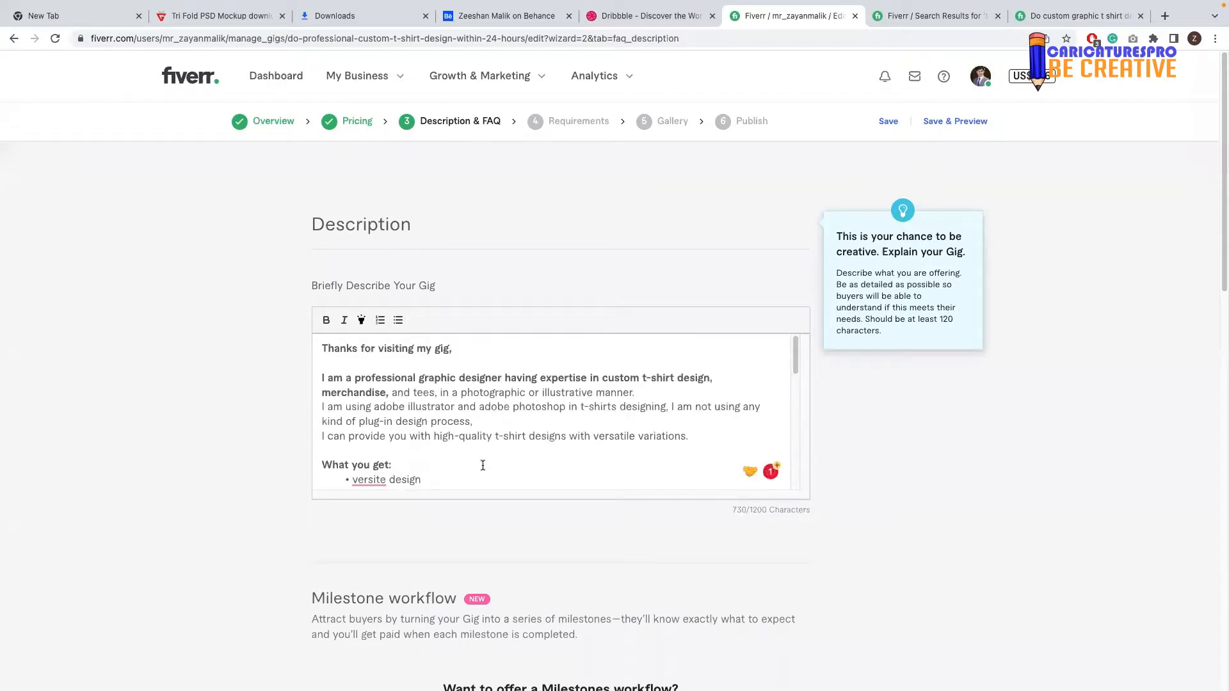
scroll(576, 474, "down", 2)
scroll(705, 531, "down", 10)
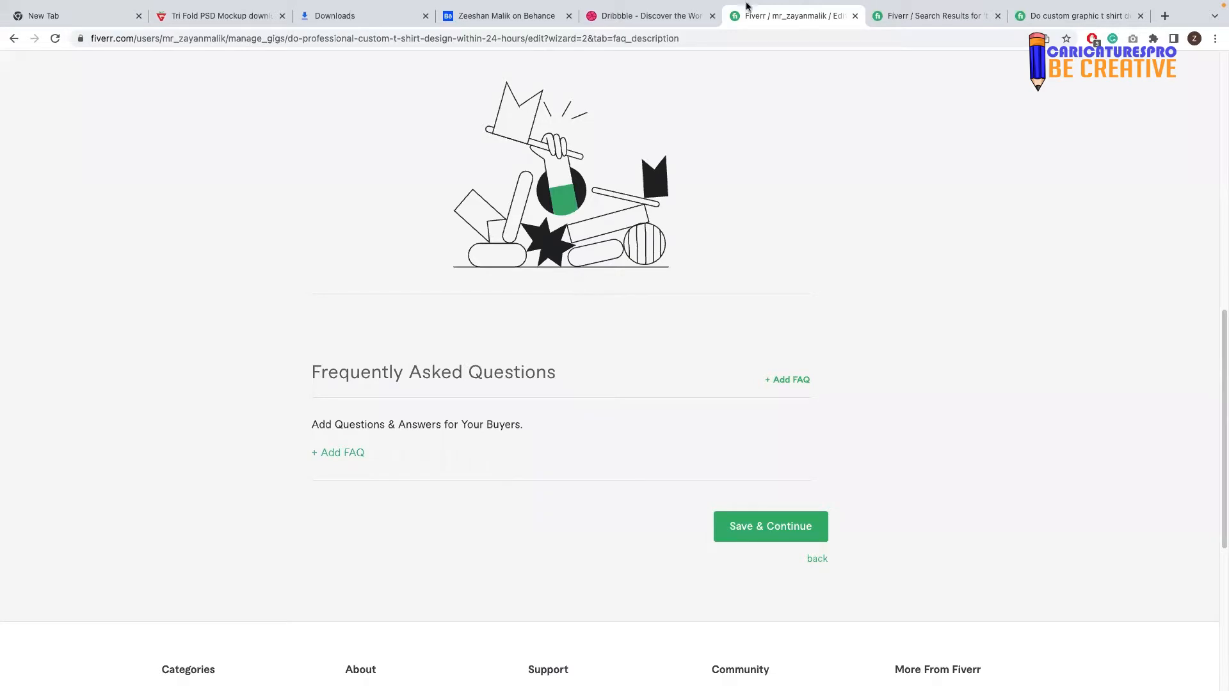
Step: Open the custom illustration t-shirt gig from the "t shirt" search results and examine where the keyword "t shirt" occurs on its page
left_click(925, 17)
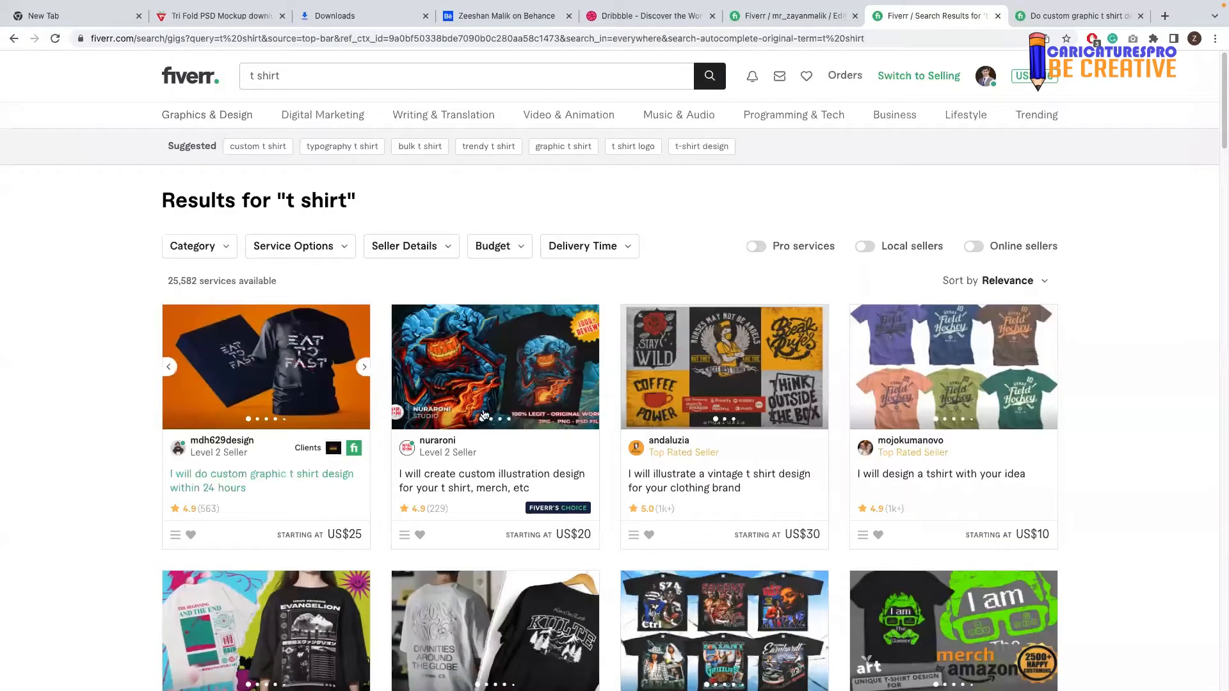
left_click(477, 352)
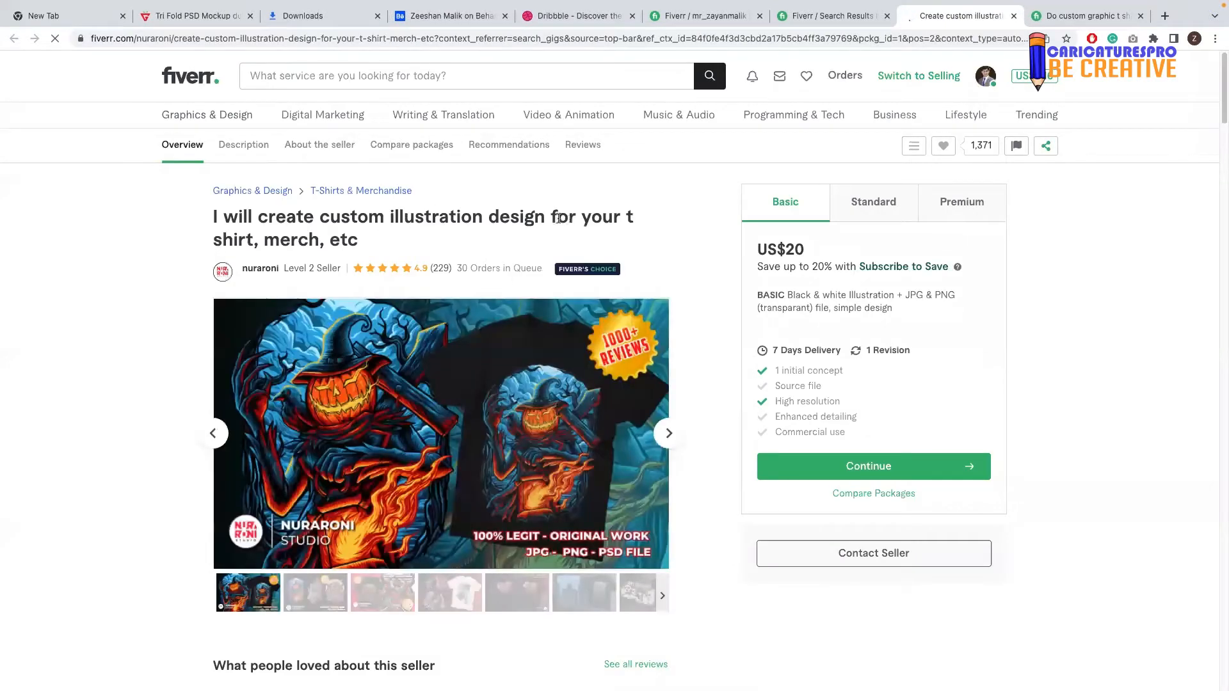
left_click_drag(638, 225, 255, 240)
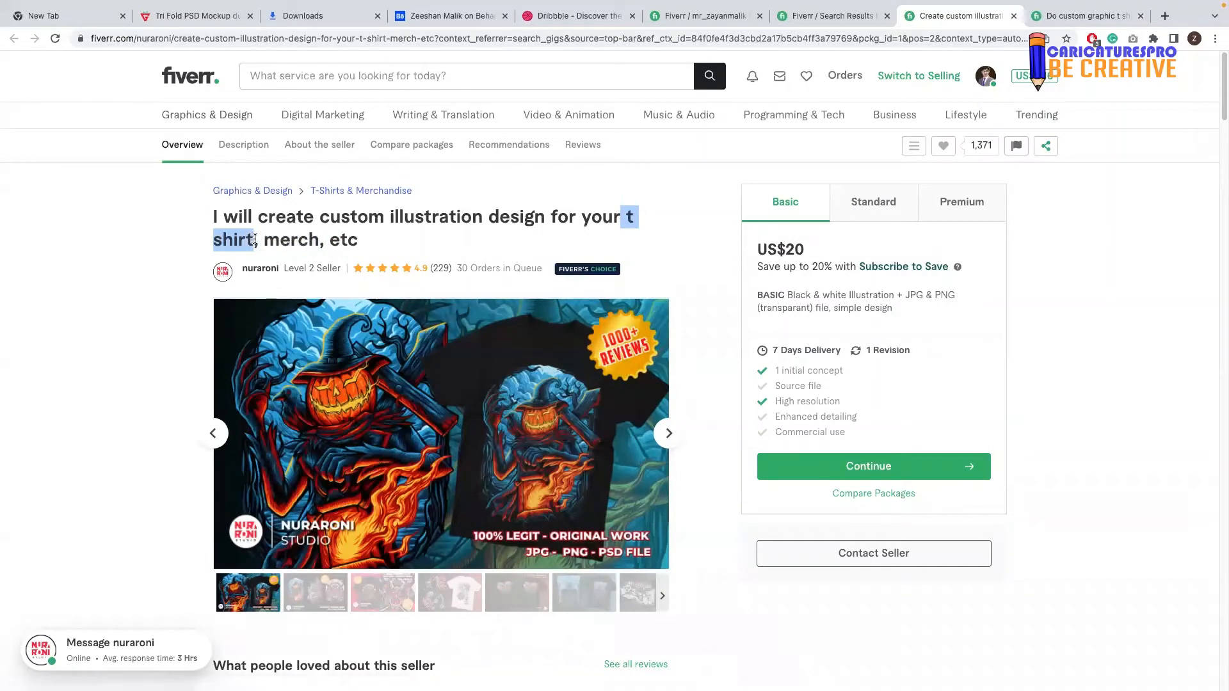
key("ctrl+f")
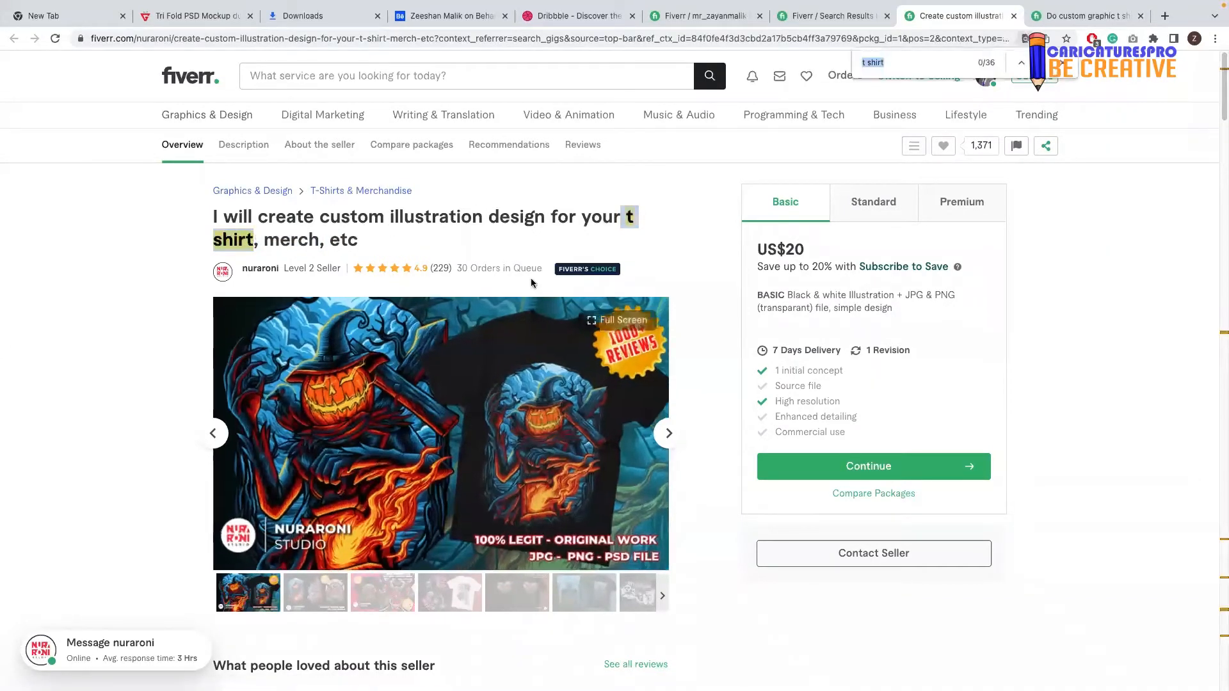
left_click(681, 229)
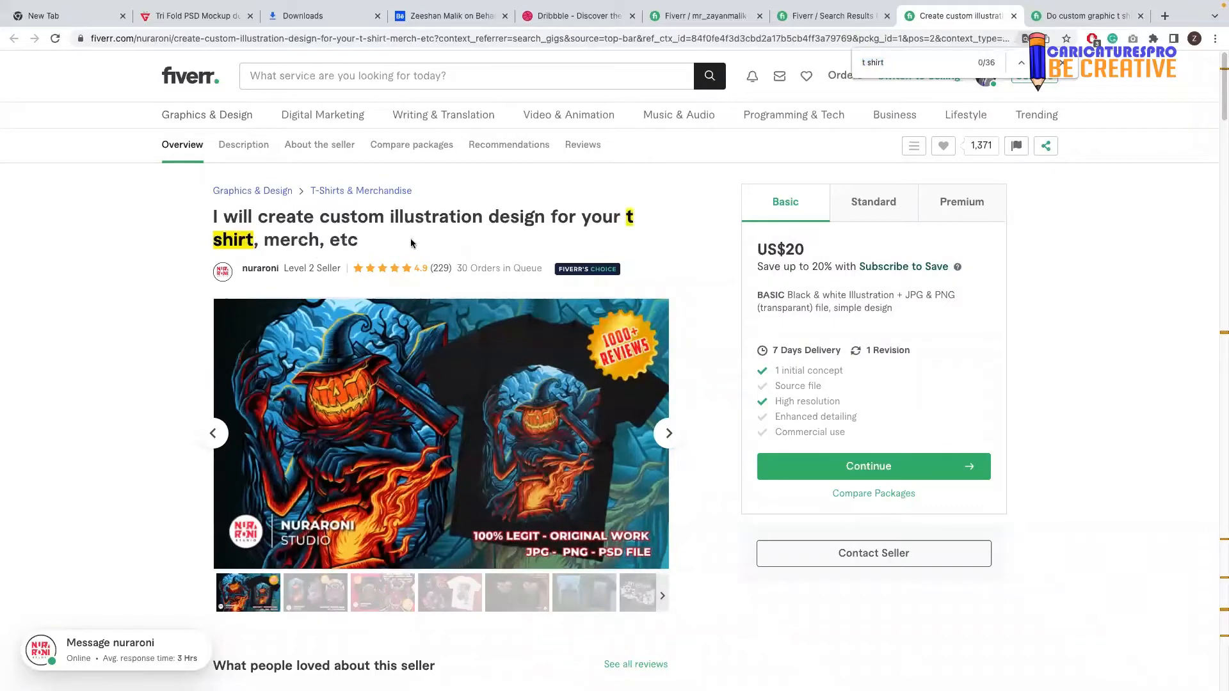
scroll(412, 243, "down", 9)
scroll(414, 381, "down", 2)
scroll(373, 366, "up", 10)
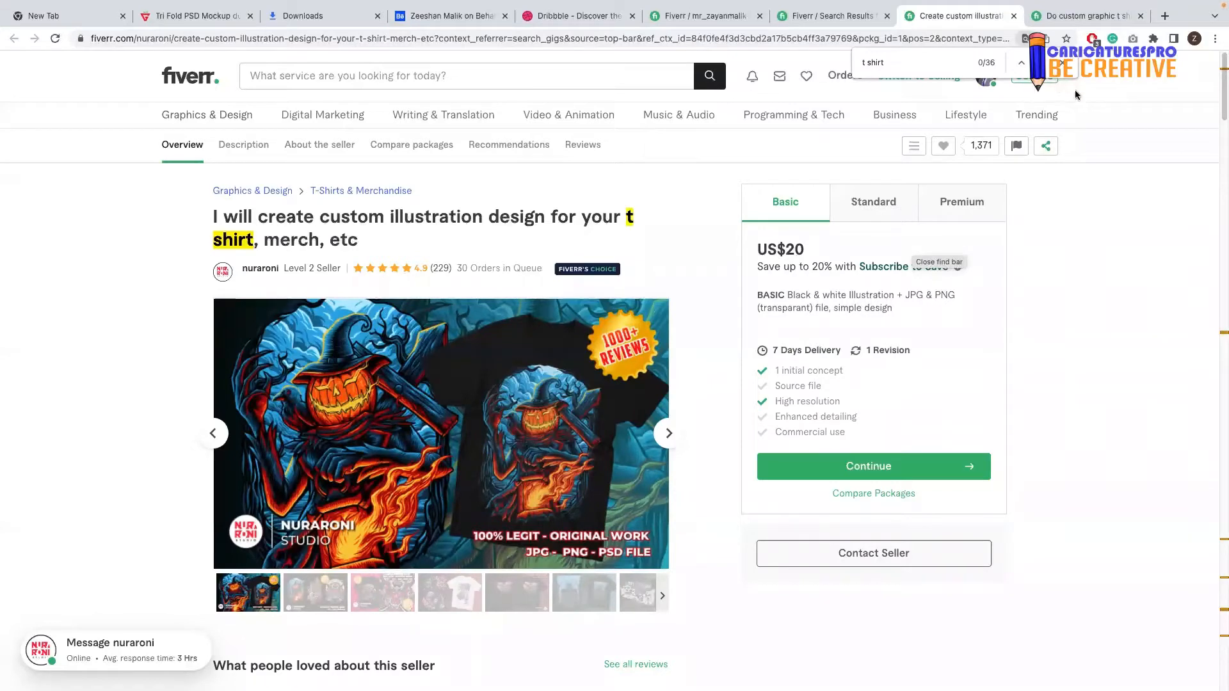
Step: Return to the gig being edited and start a new entry in its Frequently Asked Questions section
left_click(831, 15)
left_click(716, 20)
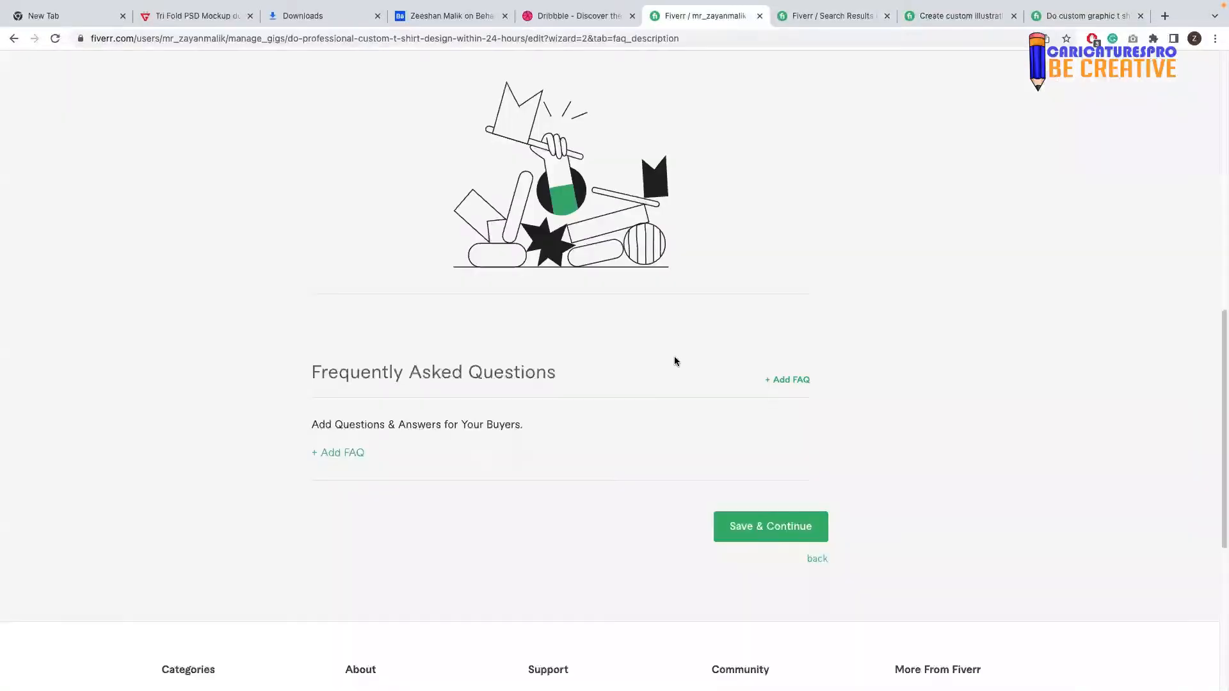
left_click(784, 379)
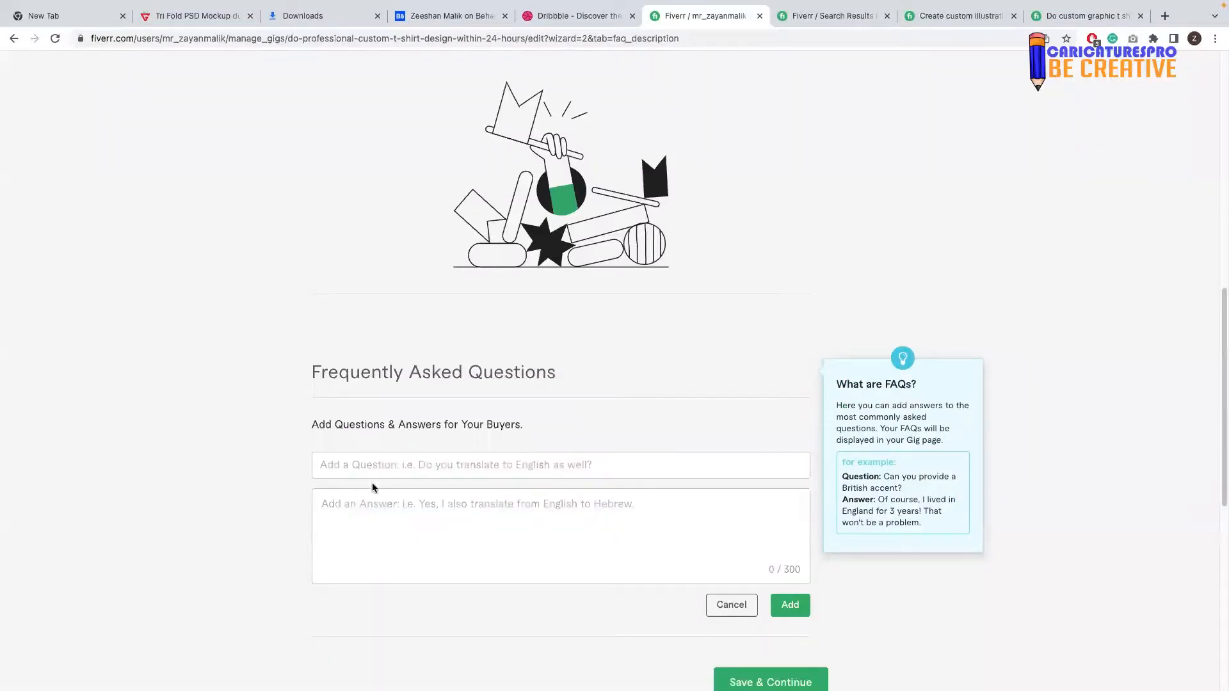
scroll(387, 468, "down", 1)
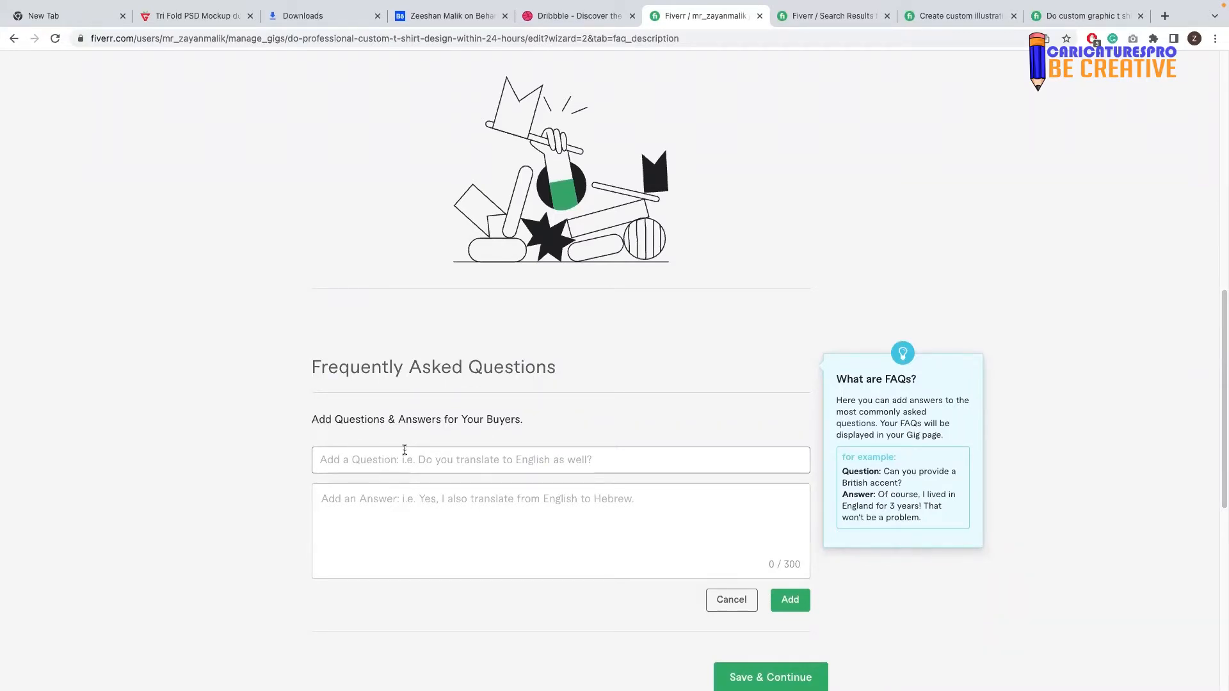
scroll(406, 452, "down", 1)
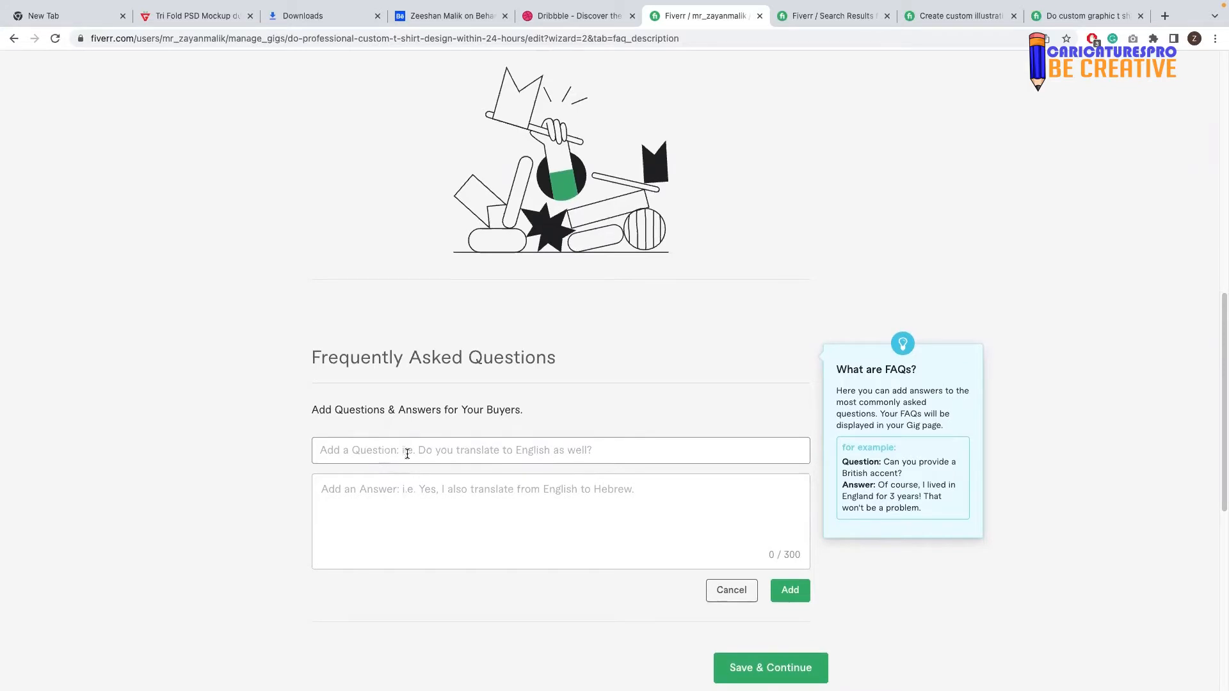
left_click(407, 454)
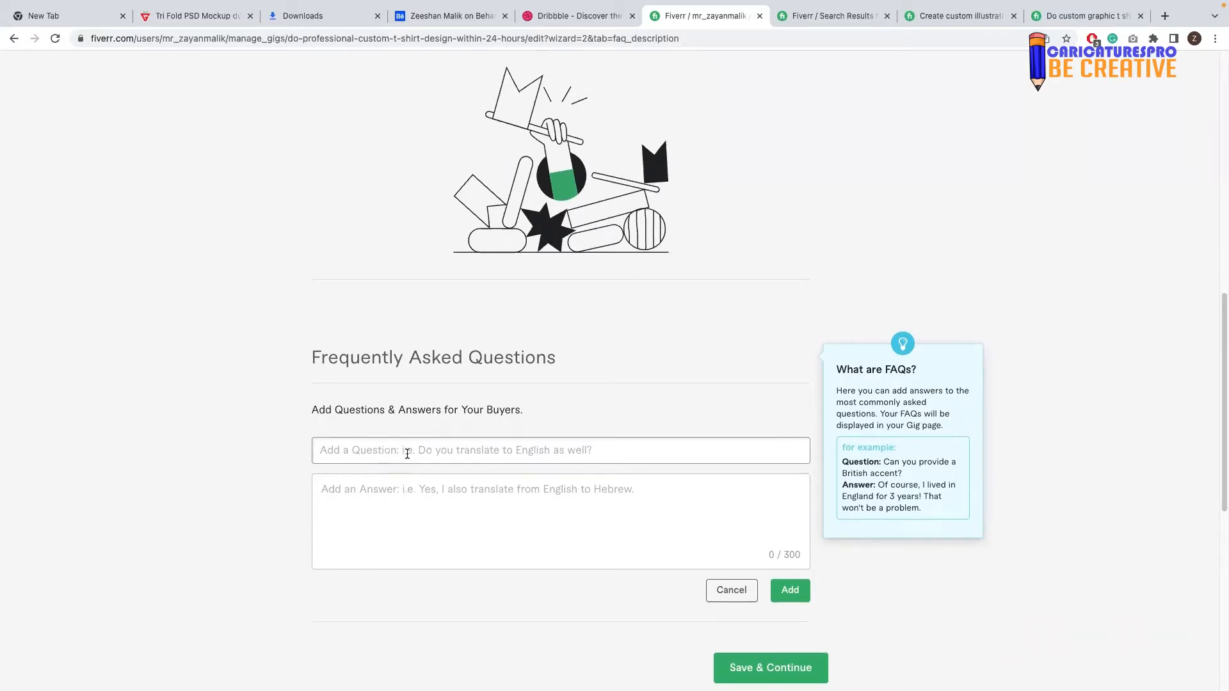
type("H")
key("BackSpace")
type("Which")
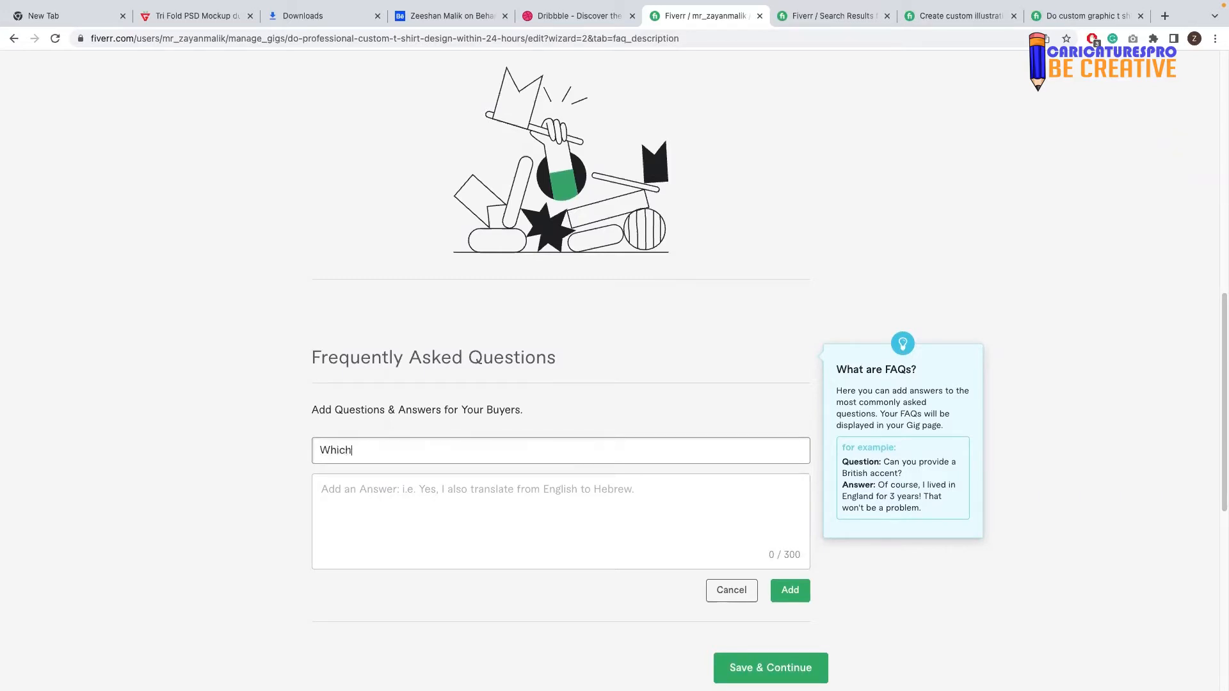
type(" type")
key("BackSpace")
key("BackSpace")
key("BackSpace")
key("BackSpace")
key("BackSpace")
key("BackSpace")
key("BackSpace")
key("BackSpace")
key("BackSpace")
key("BackSpace")
Step: Add the FAQ "what can of software using?" with the answer "I am using adobe illustrator and adobe photoshop"
type("what can of software using")
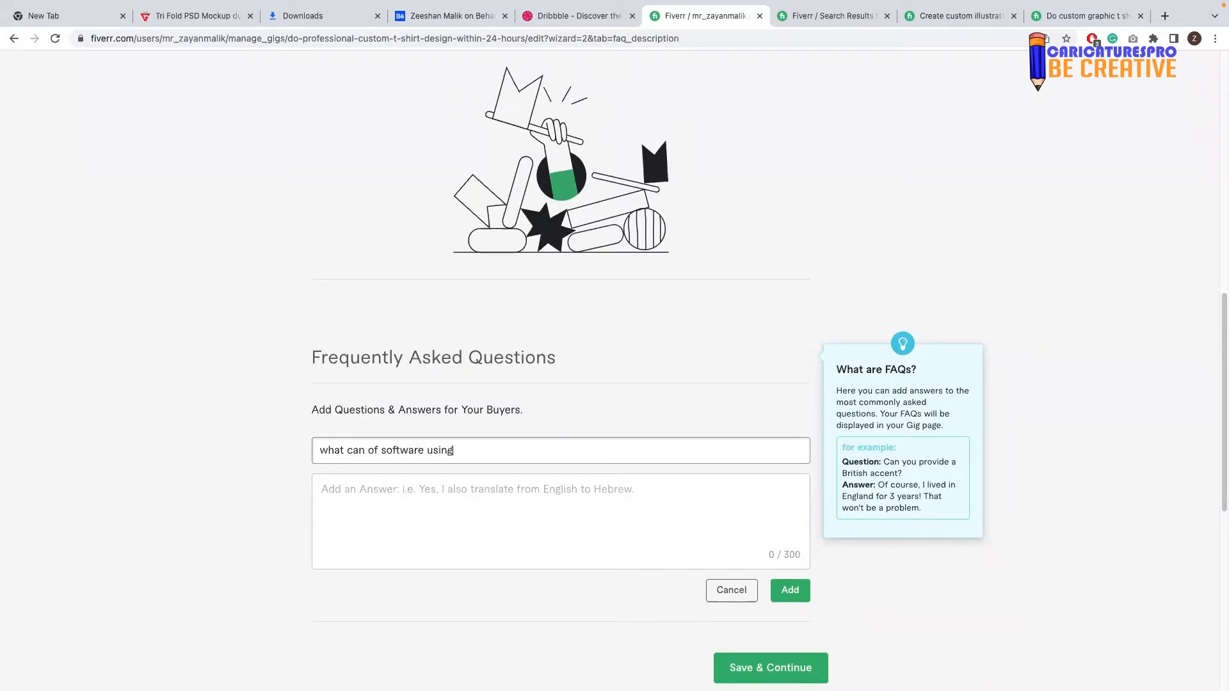
type("?")
left_click(401, 494)
type("I am usi")
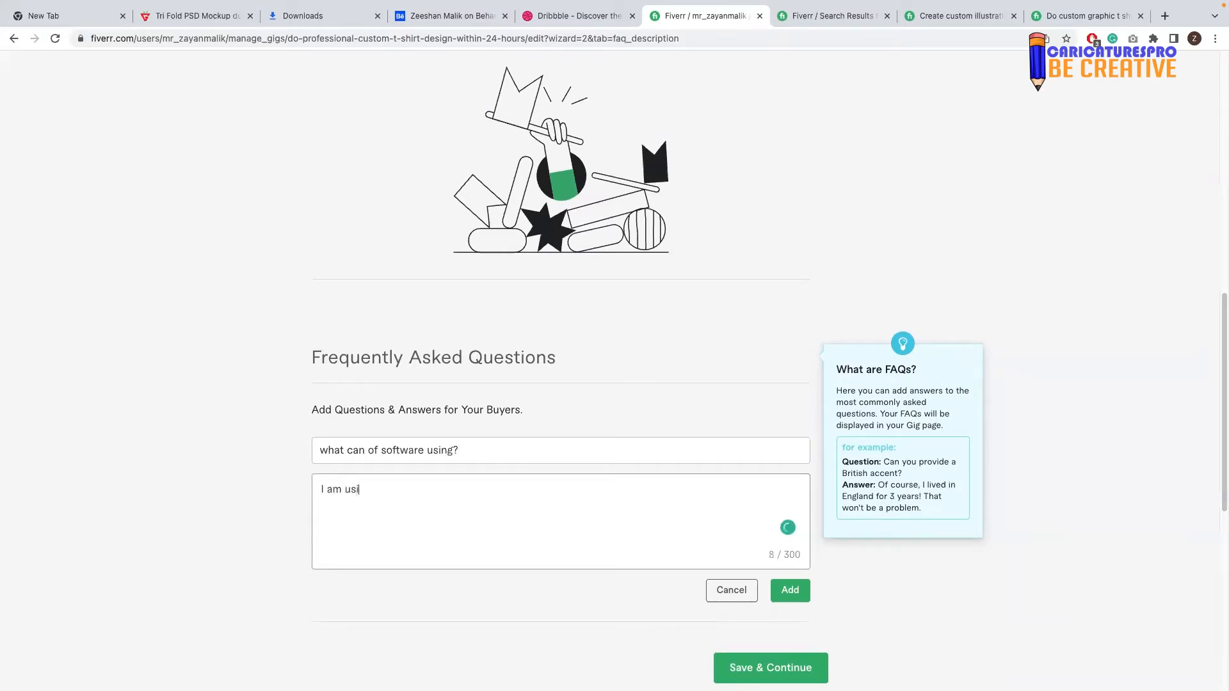
type("ng adobe illustrator and ado")
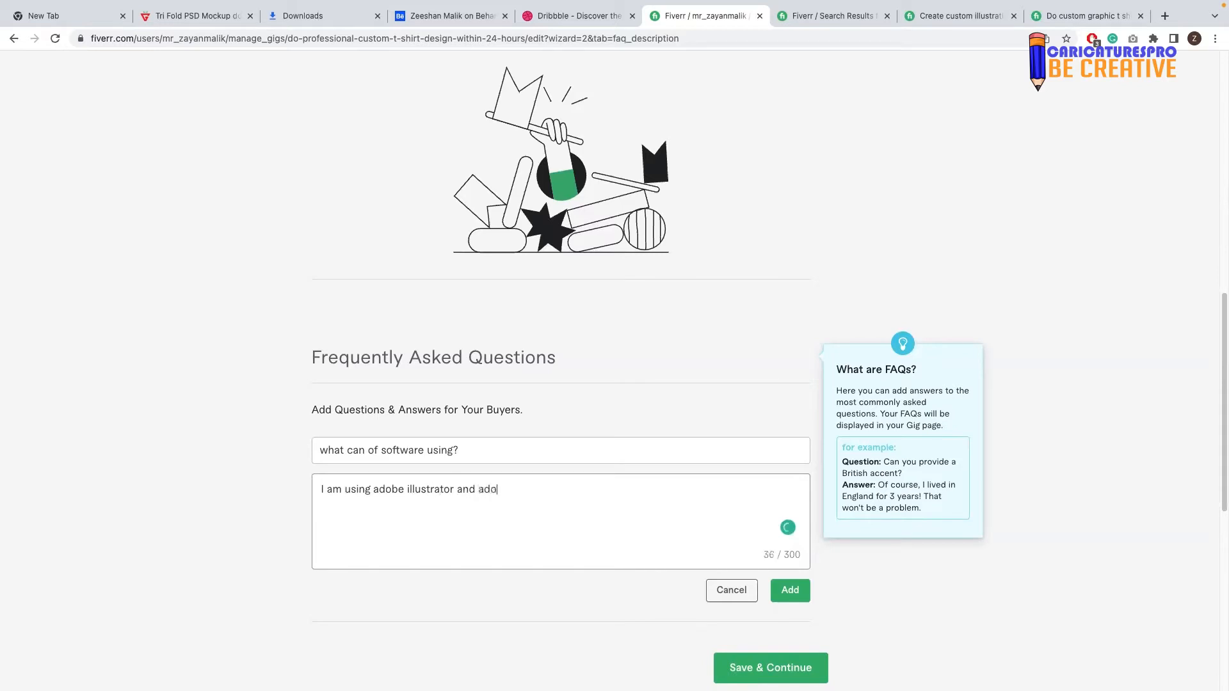
type("be photoshop")
left_click(802, 592)
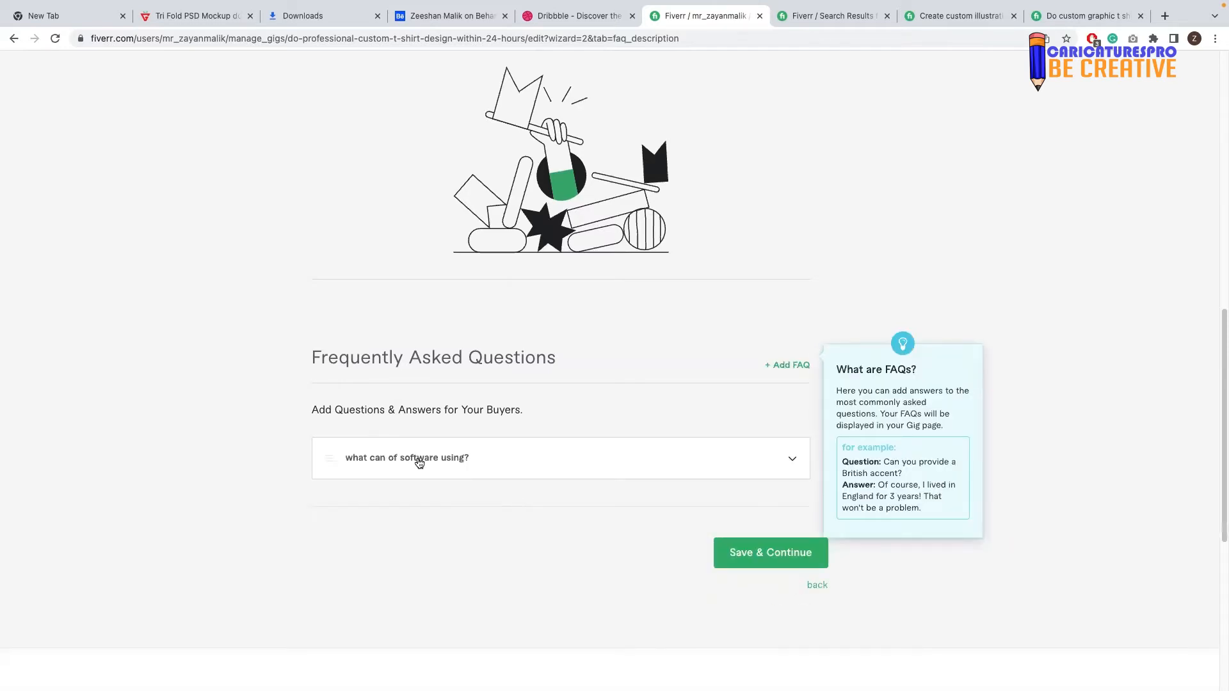
Step: Check the answer of the added FAQ, look over the page, and try to save the description and FAQ and continue
left_click(431, 459)
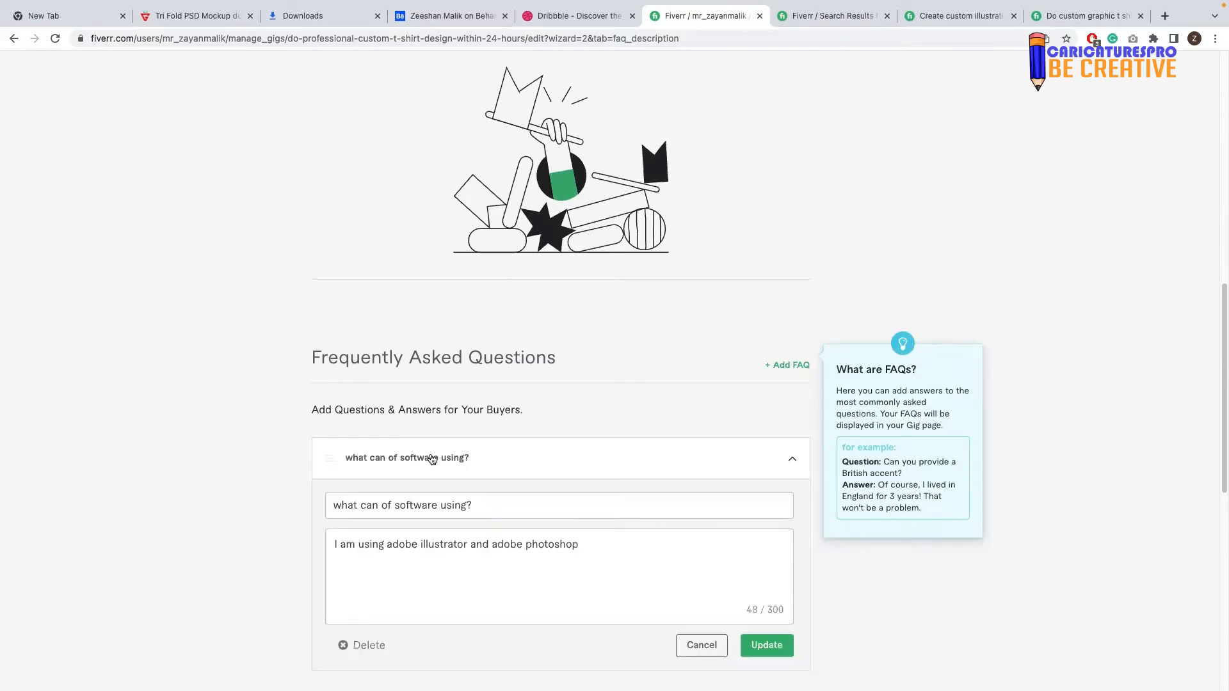
left_click(432, 459)
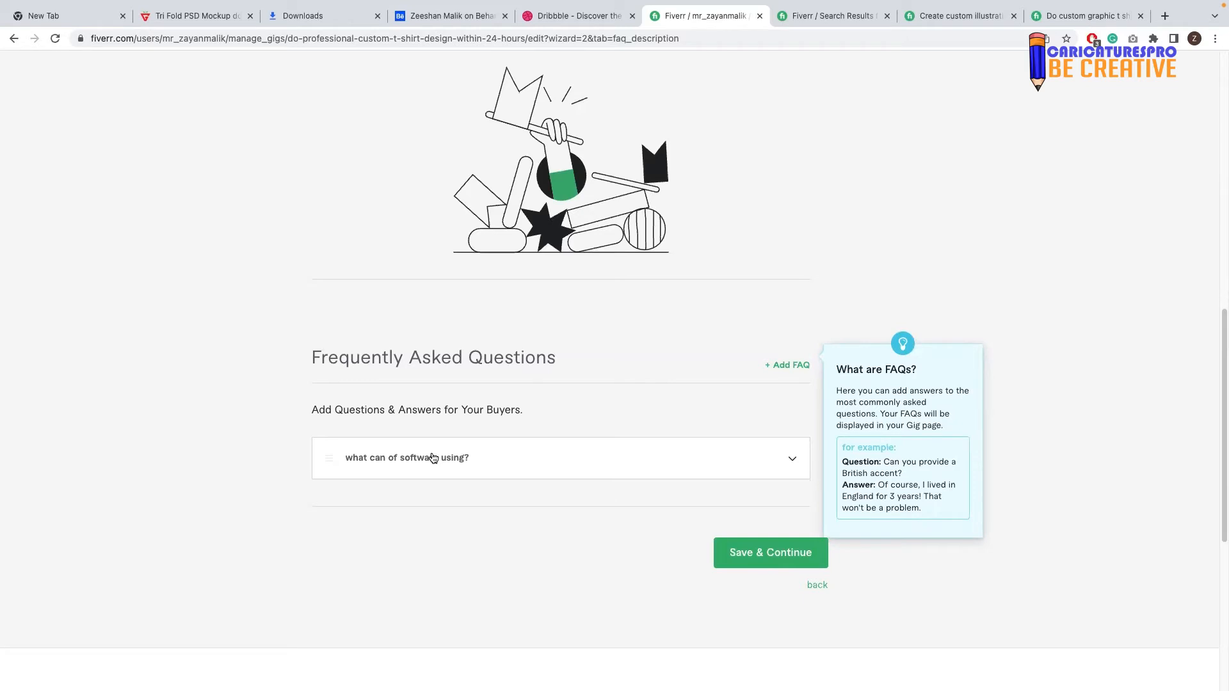
scroll(784, 362, "up", 10)
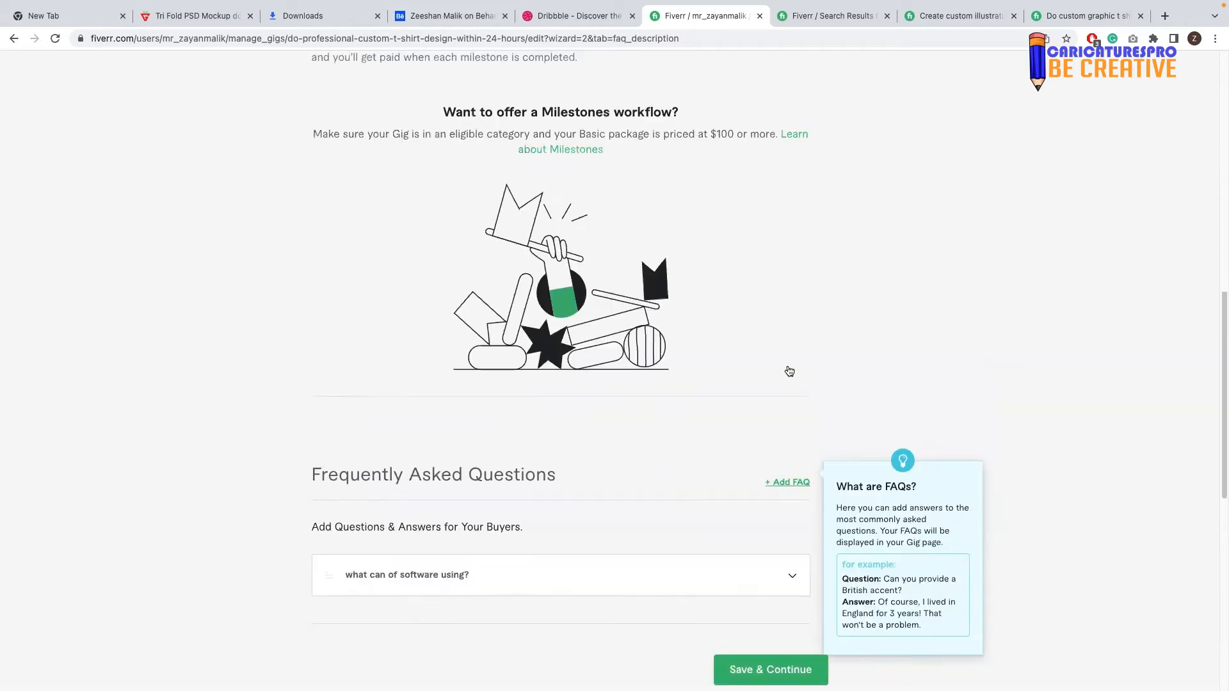
scroll(779, 381, "down", 5)
scroll(828, 446, "down", 6)
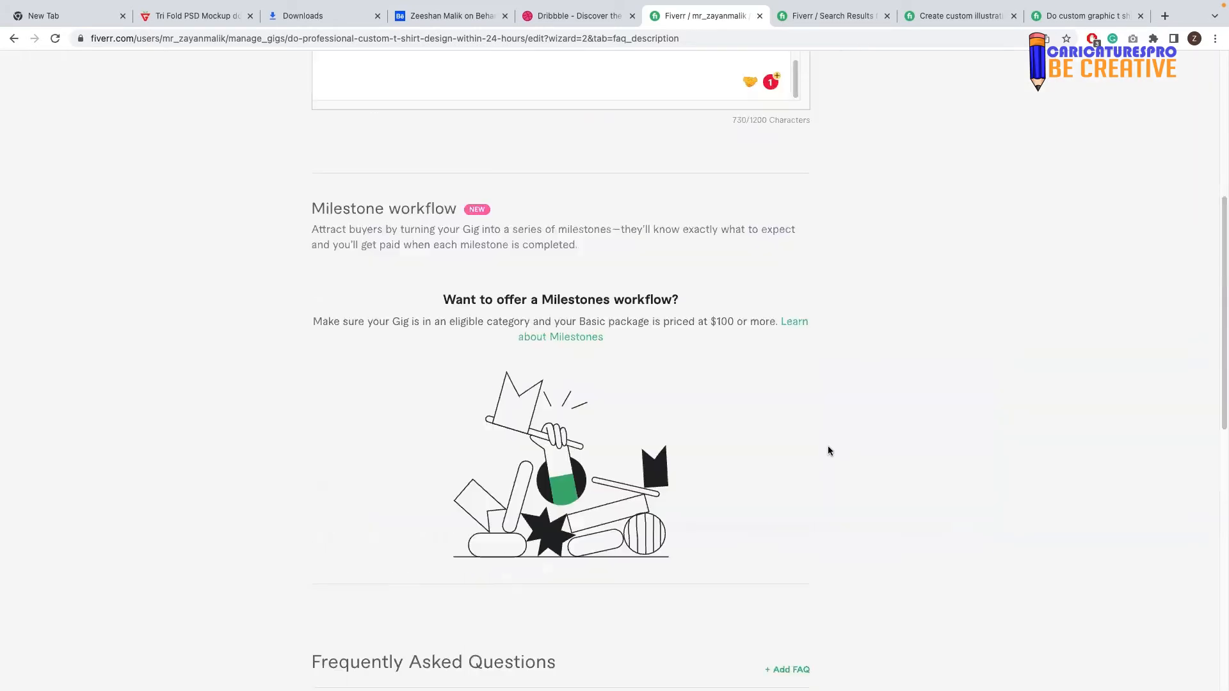
scroll(804, 425, "down", 8)
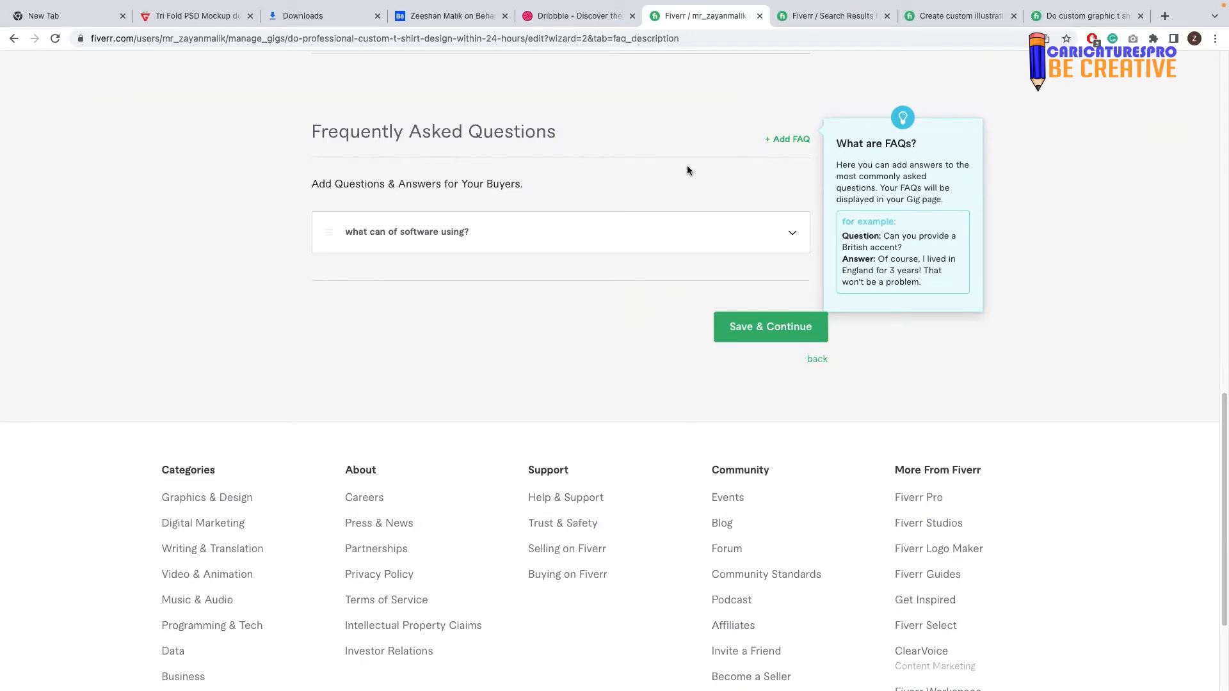
scroll(759, 285, "down", 1)
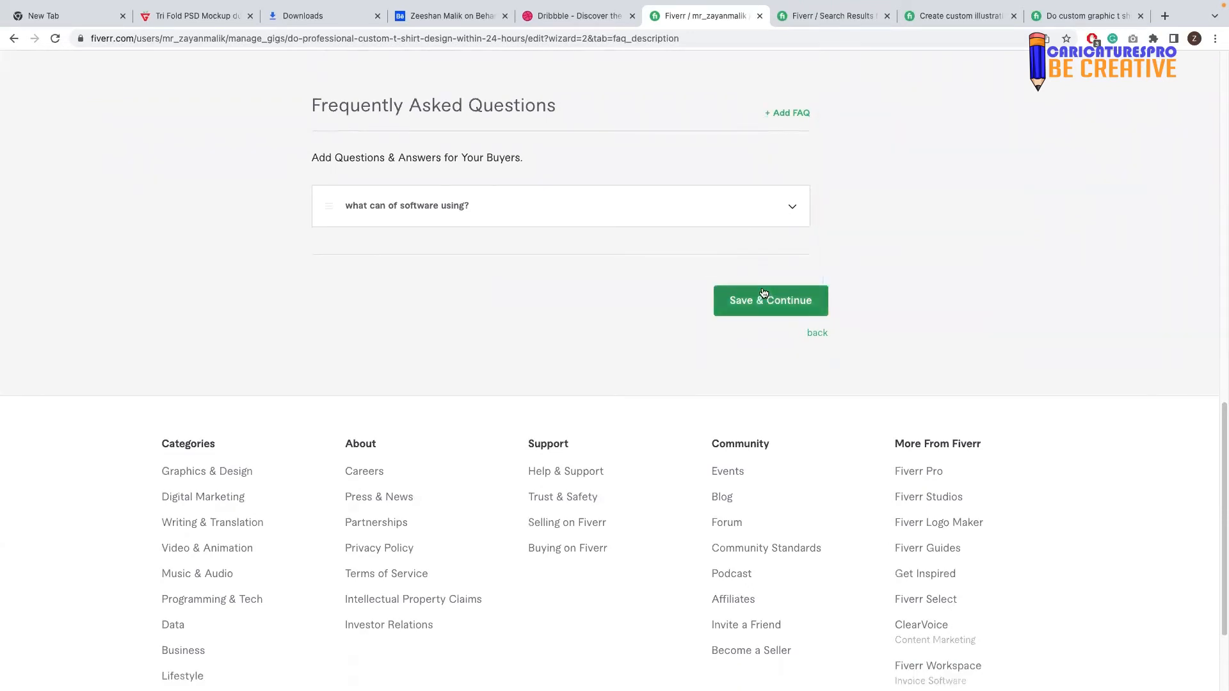
left_click(763, 292)
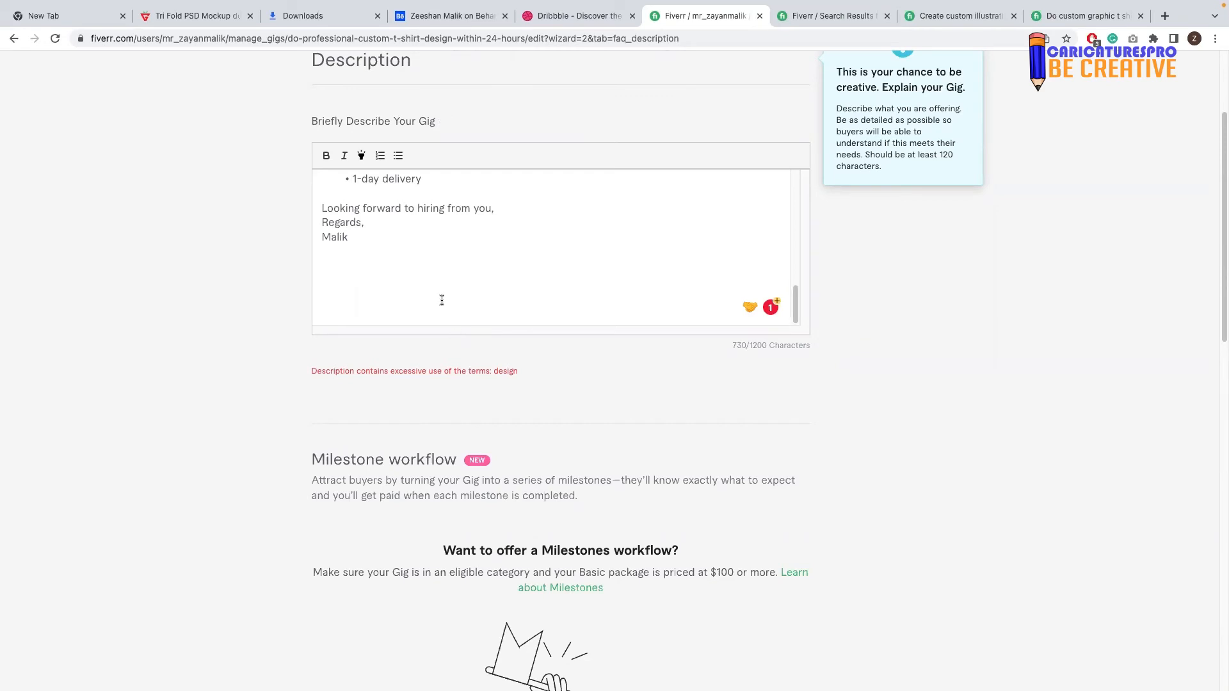
Step: Replace the word "design" with "concepts" in the first bullet under "Pro package:"
scroll(422, 265, "up", 3)
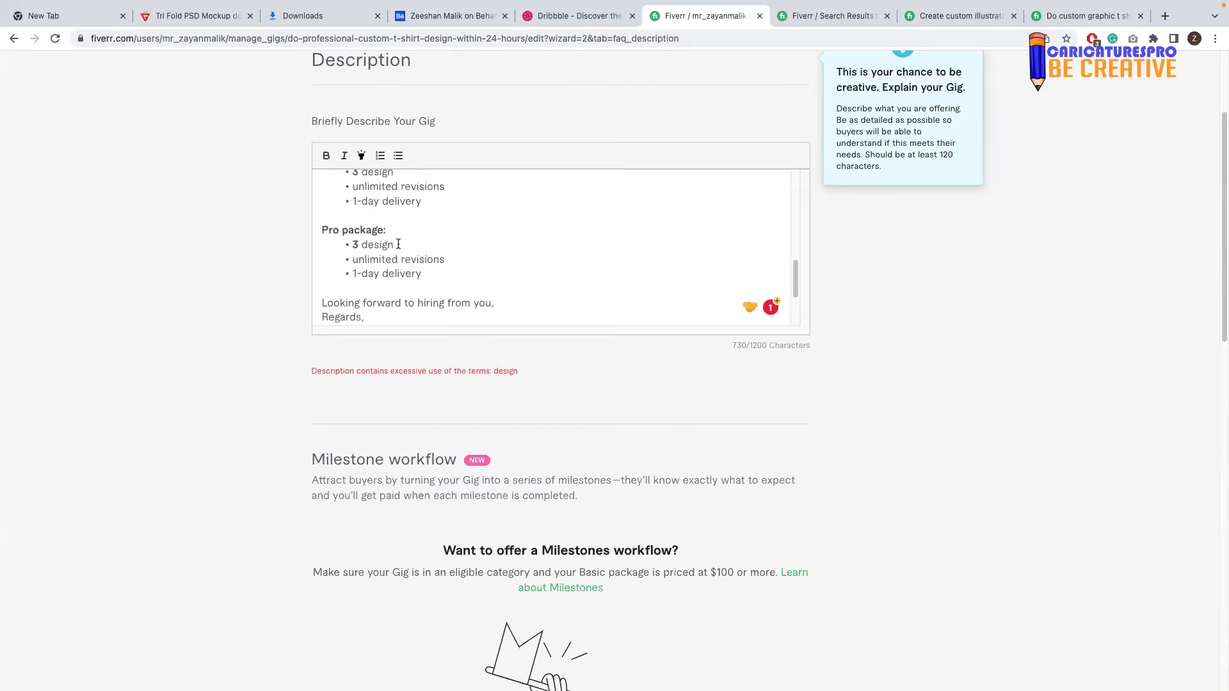
left_click(400, 245)
key("BackSpace")
key("BackSpace")
key("BackSpace")
key("BackSpace")
key("BackSpace")
key("BackSpace")
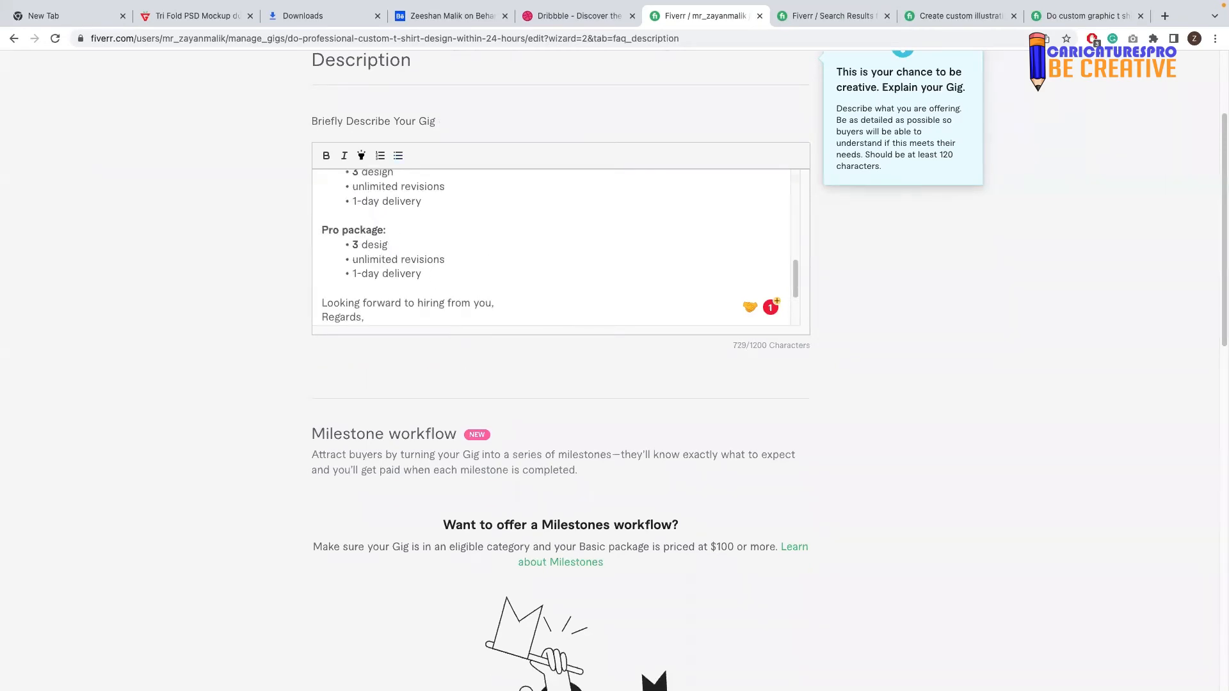
type("concepts")
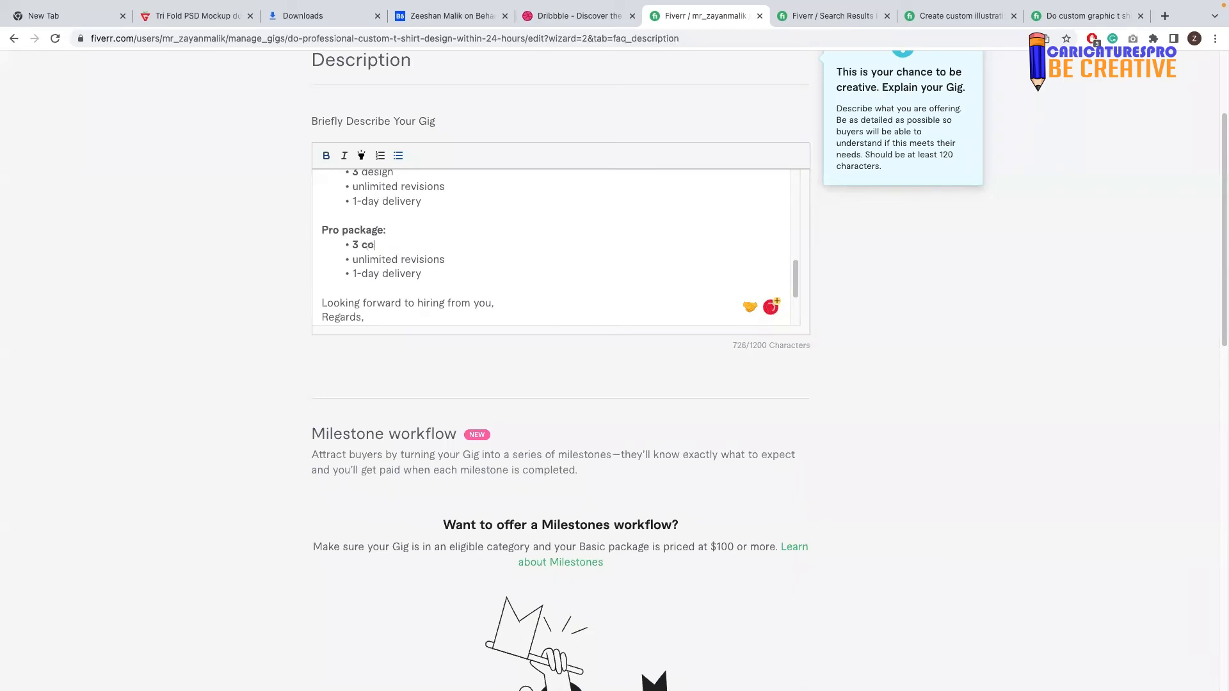